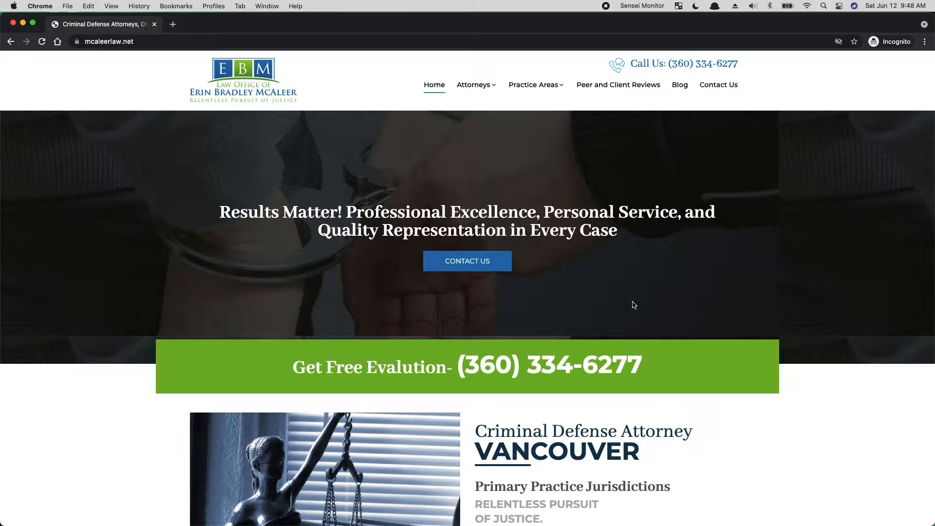
# - Review the law firm homepage's hero banner and intro section, highlighting the Criminal Defense Attorney Vancouver heading and its body paragraph
pyautogui.scroll(-8, 634, 305)
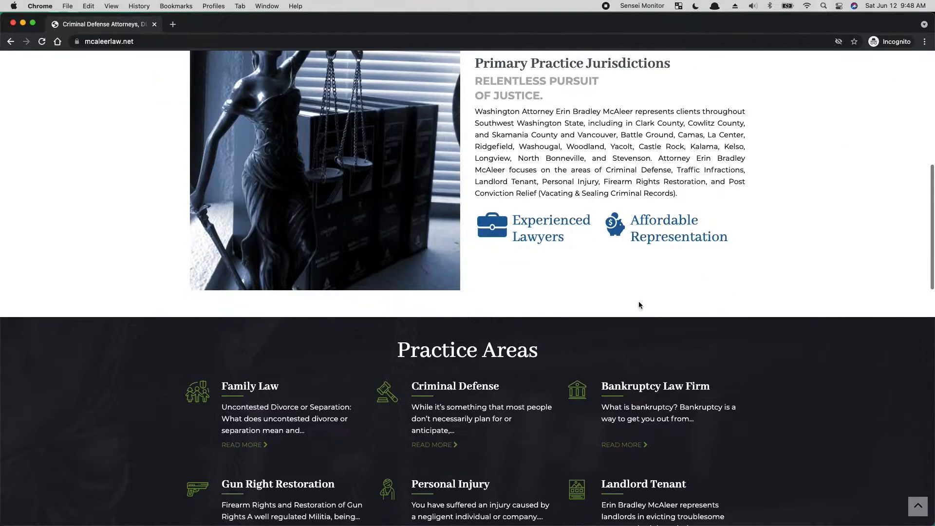
pyautogui.scroll(8, 641, 306)
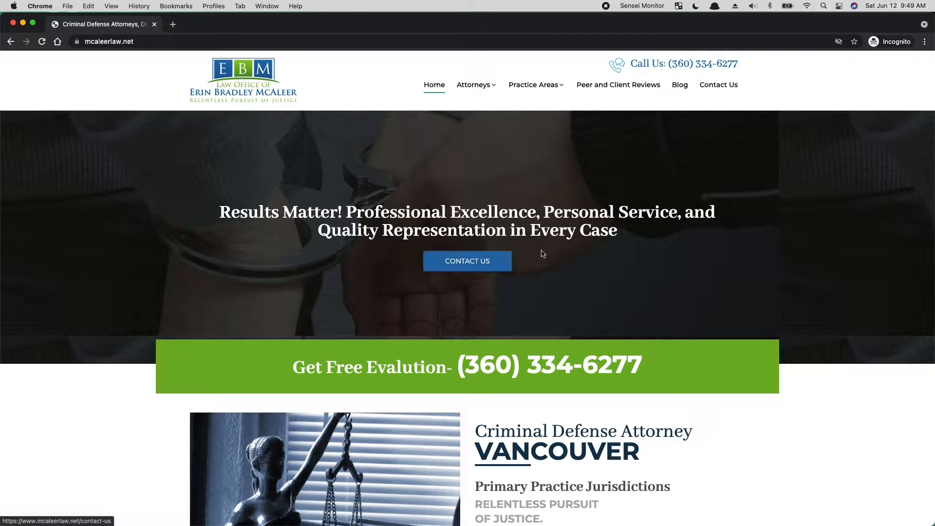
pyautogui.scroll(-3, 587, 290)
pyautogui.scroll(-5, 590, 294)
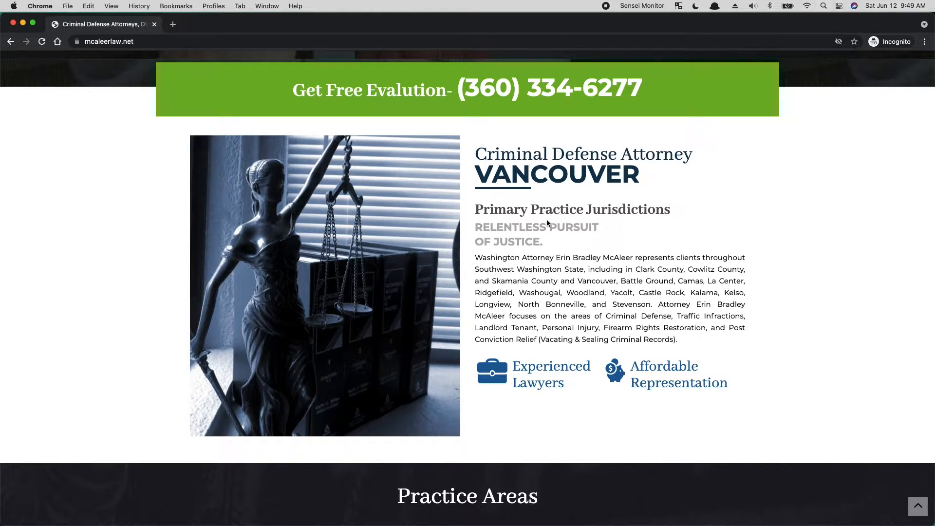
pyautogui.moveTo(645, 180); pyautogui.dragTo(467, 144)
pyautogui.click(646, 178)
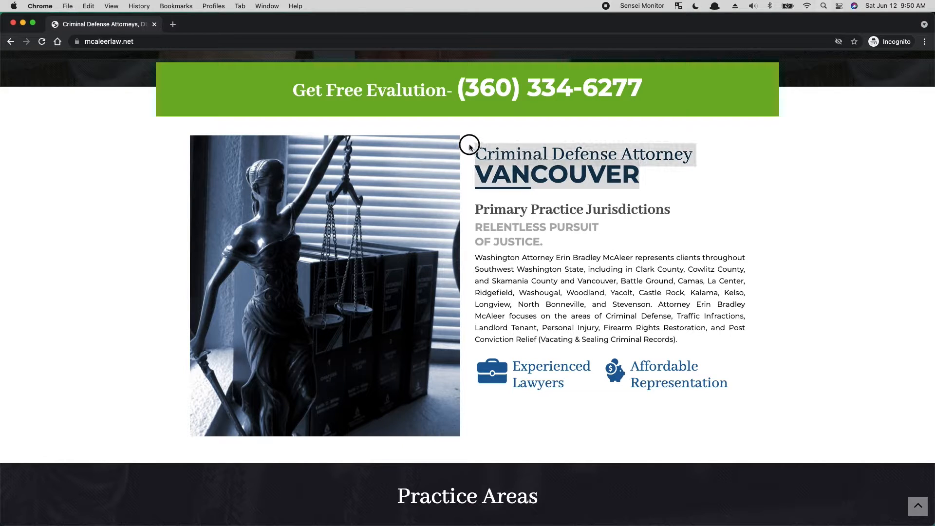
pyautogui.click(578, 315)
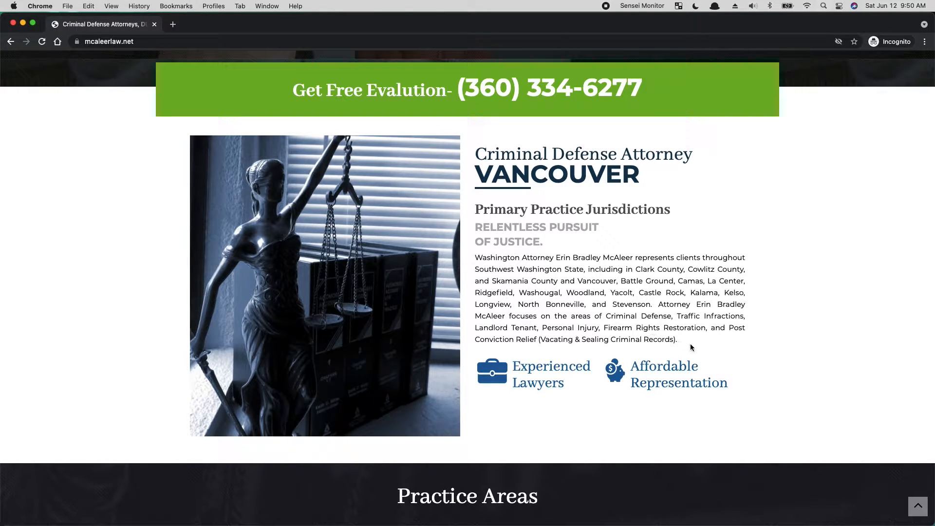
pyautogui.moveTo(689, 343); pyautogui.dragTo(476, 260)
pyautogui.click(643, 298)
pyautogui.scroll(-1, 568, 415)
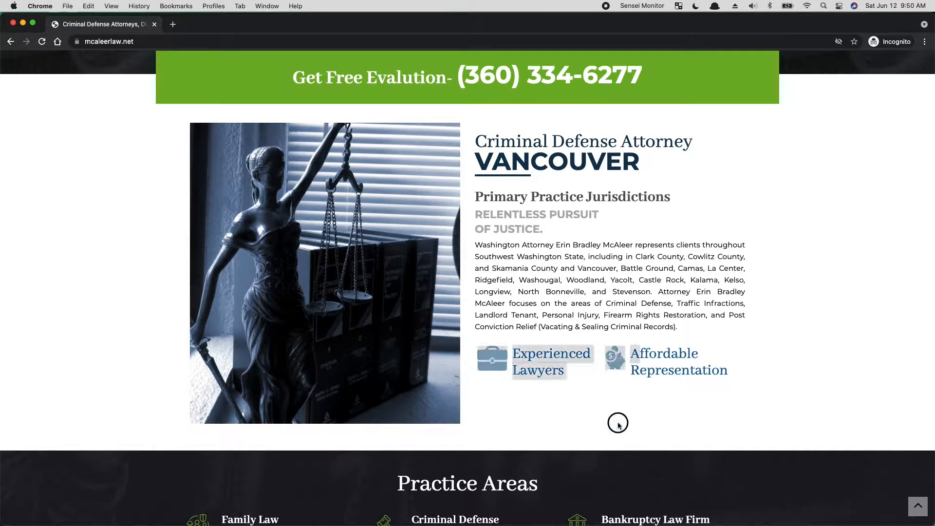
# - Examine the Practice Areas grid, client testimonials, award badges and Recent Blog cards further down the homepage
pyautogui.scroll(-5, 603, 412)
pyautogui.scroll(-3, 605, 413)
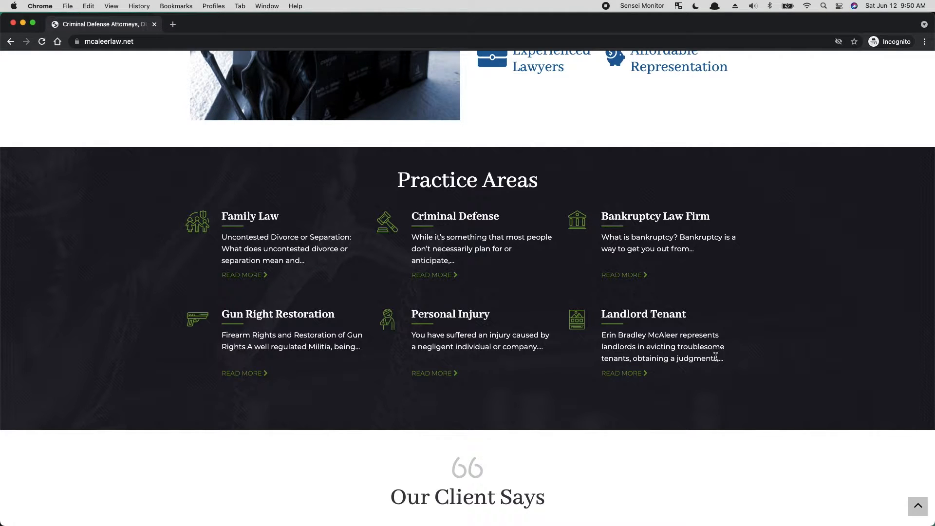
pyautogui.scroll(-5, 712, 361)
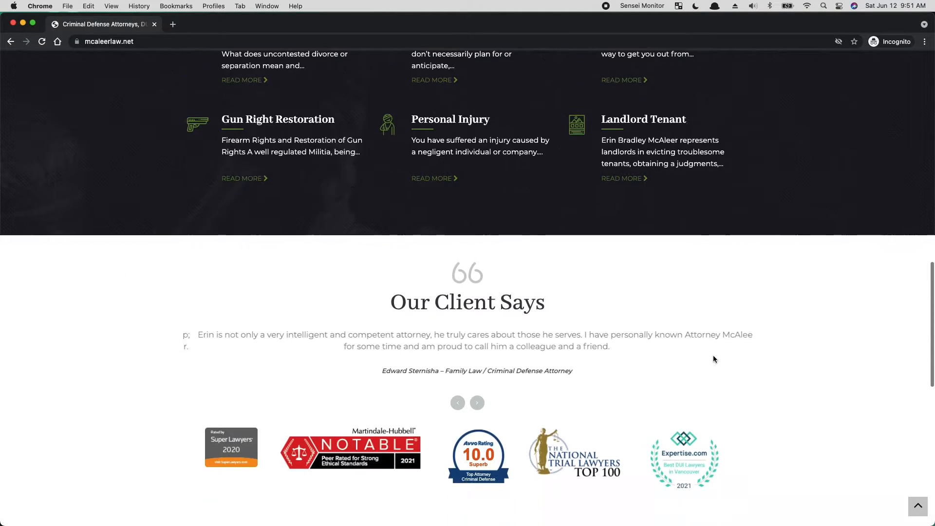
pyautogui.scroll(-2, 715, 356)
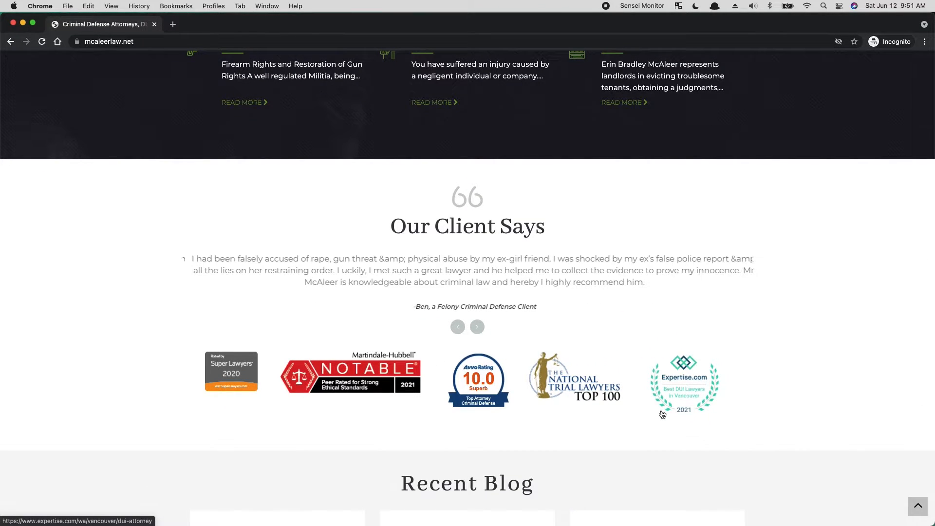
pyautogui.scroll(-2, 558, 306)
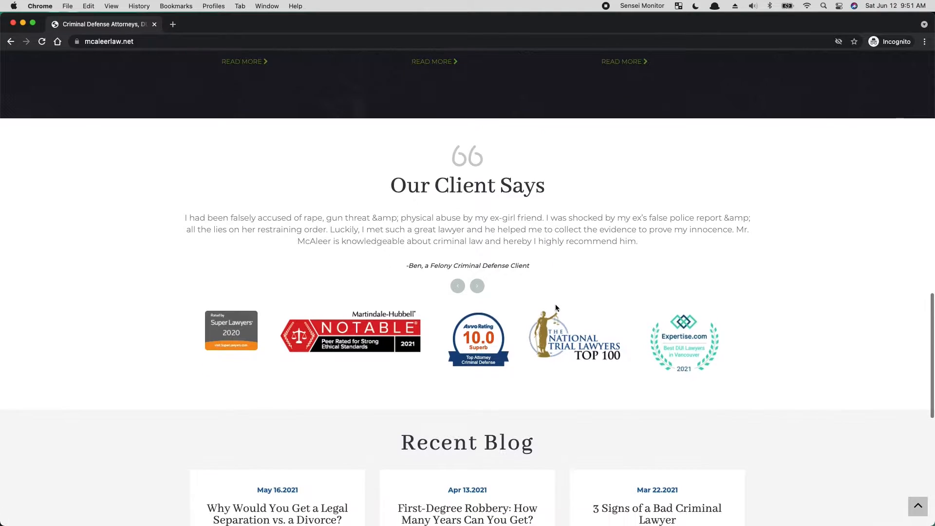
pyautogui.scroll(-4, 696, 378)
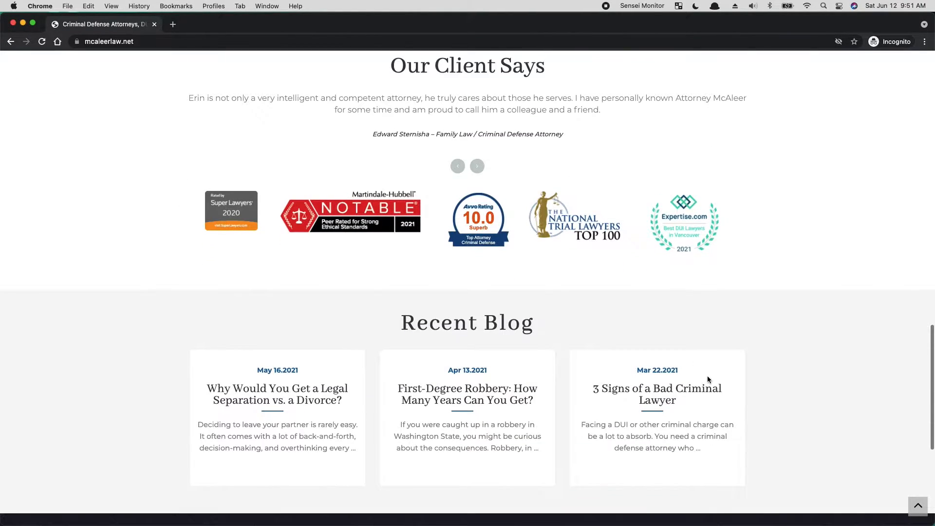
pyautogui.scroll(-1, 709, 381)
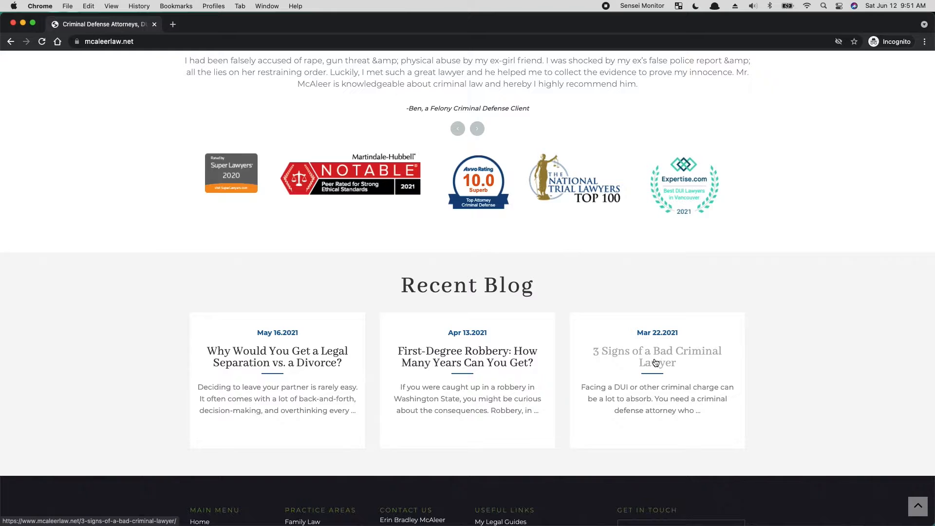
# - Inspect the page with the developer tools and check the Recent Blog section in the iPhone 6/7/8 Plus mobile preview
pyautogui.rightClick(829, 140)
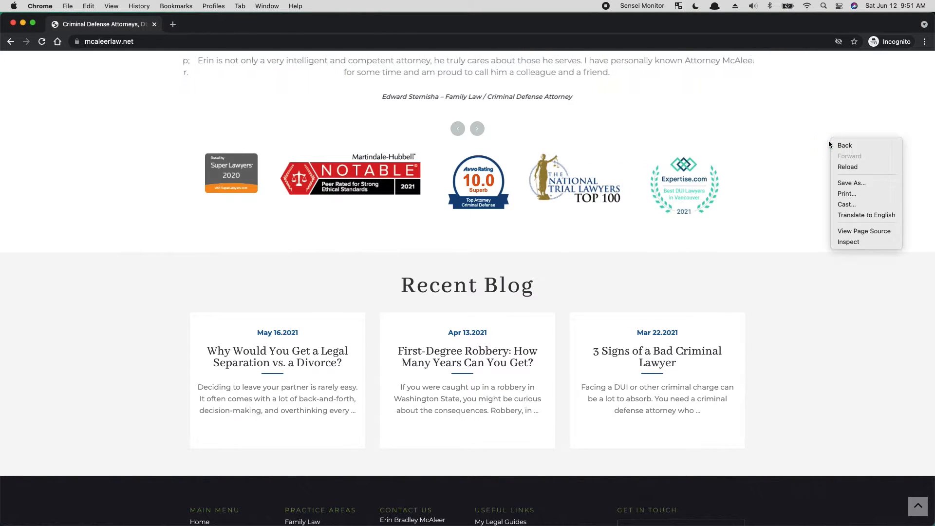
pyautogui.click(852, 242)
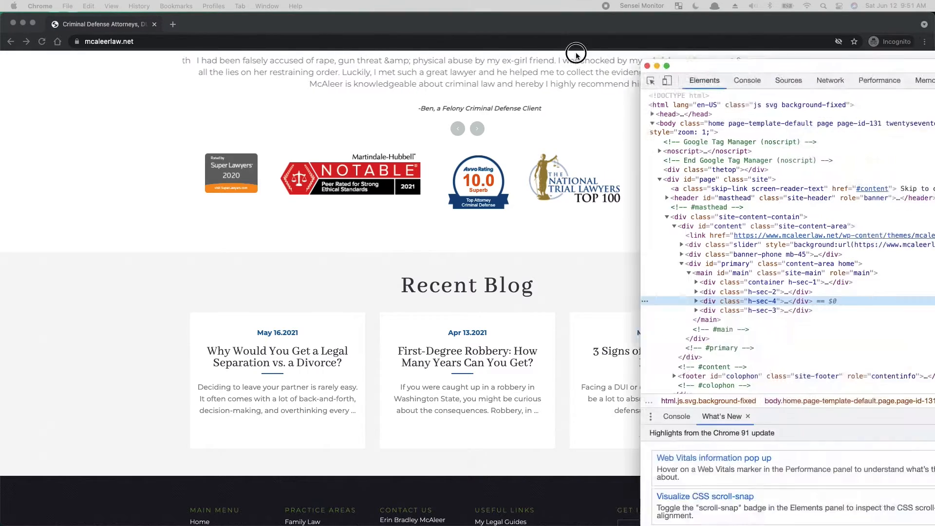
pyautogui.moveTo(576, 56); pyautogui.dragTo(195, 69)
pyautogui.click(181, 86)
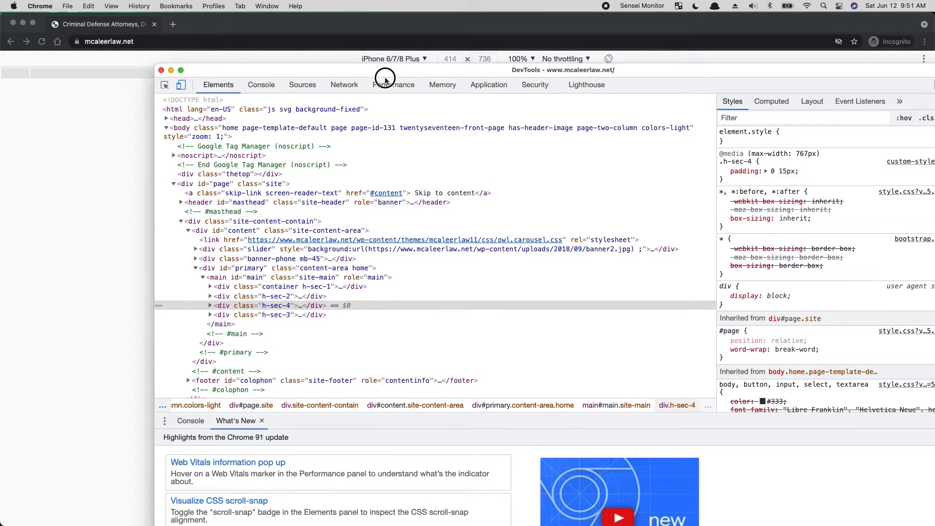
pyautogui.moveTo(379, 73); pyautogui.dragTo(934, 243)
pyautogui.scroll(-5, 492, 350)
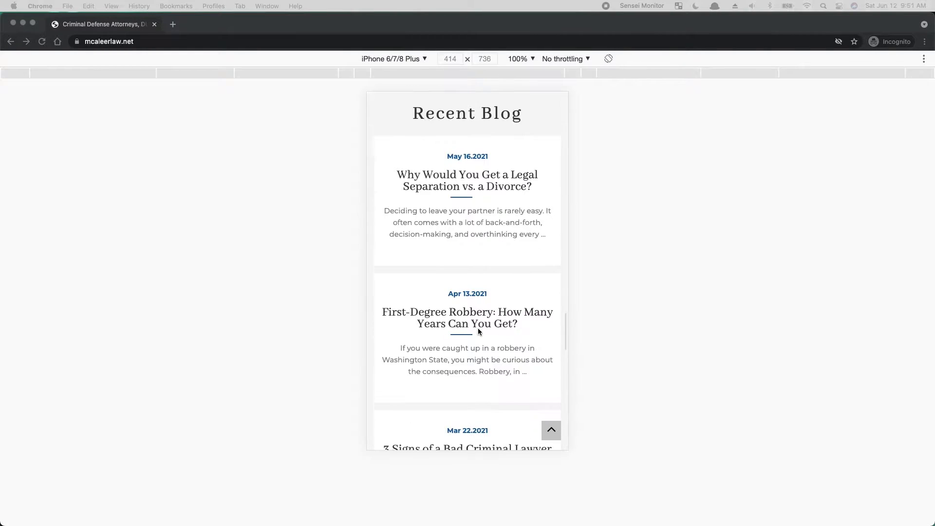
pyautogui.scroll(1, 480, 331)
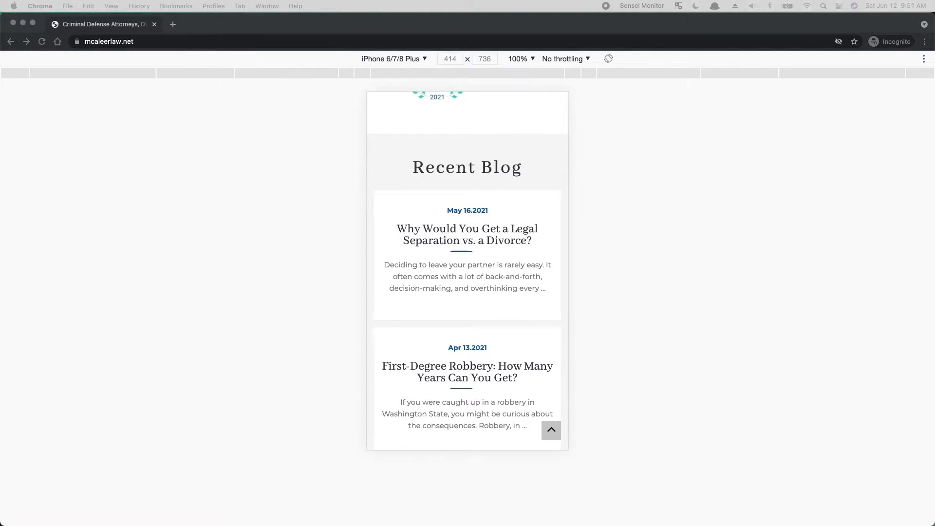
# - Switch the page back to its desktop layout and view the Recent Blog section down to the footer
pyautogui.press('super+shift+m')
pyautogui.scroll(5, 428, 246)
pyautogui.scroll(-5, 453, 271)
pyautogui.scroll(3, 492, 277)
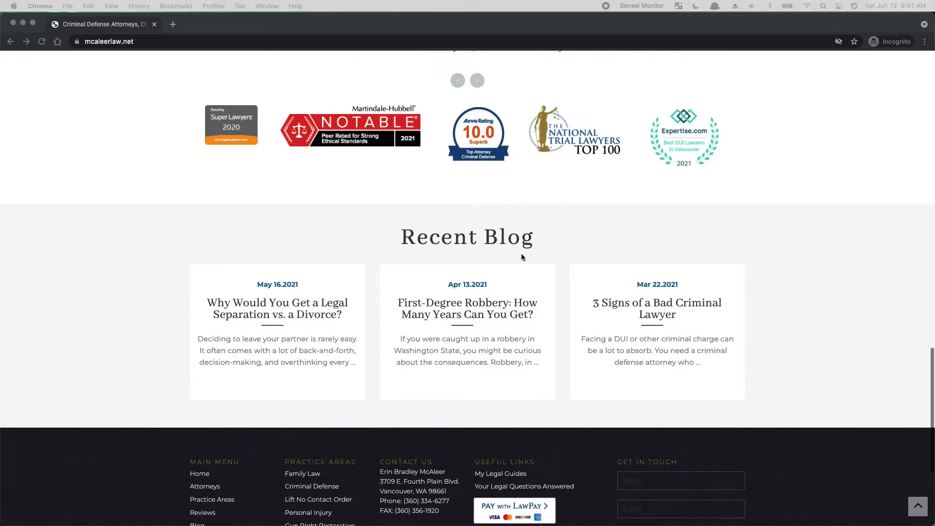
pyautogui.scroll(-3, 511, 350)
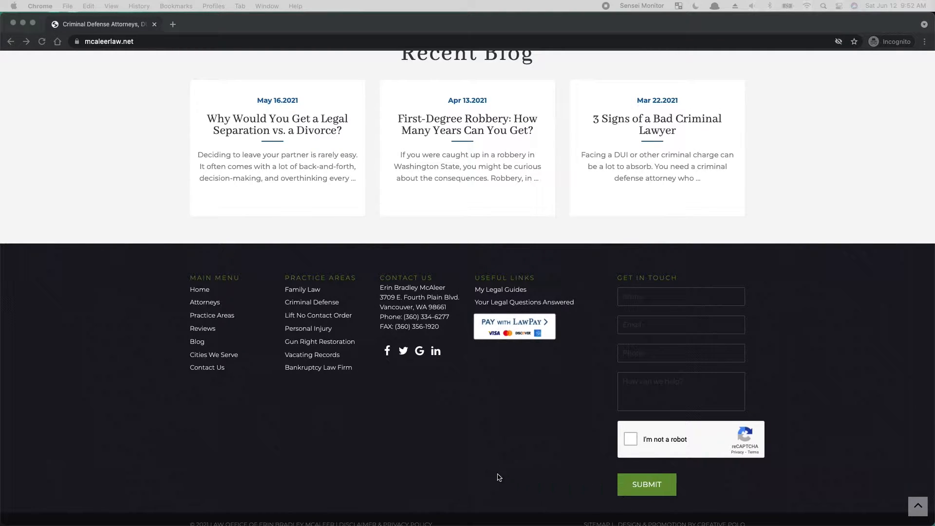
# - Examine the footer's link columns and contact form, and highlight the sitemap and design credit line
pyautogui.click(286, 405)
pyautogui.moveTo(173, 276); pyautogui.dragTo(204, 265)
pyautogui.moveTo(833, 297); pyautogui.dragTo(655, 403)
pyautogui.click(794, 385)
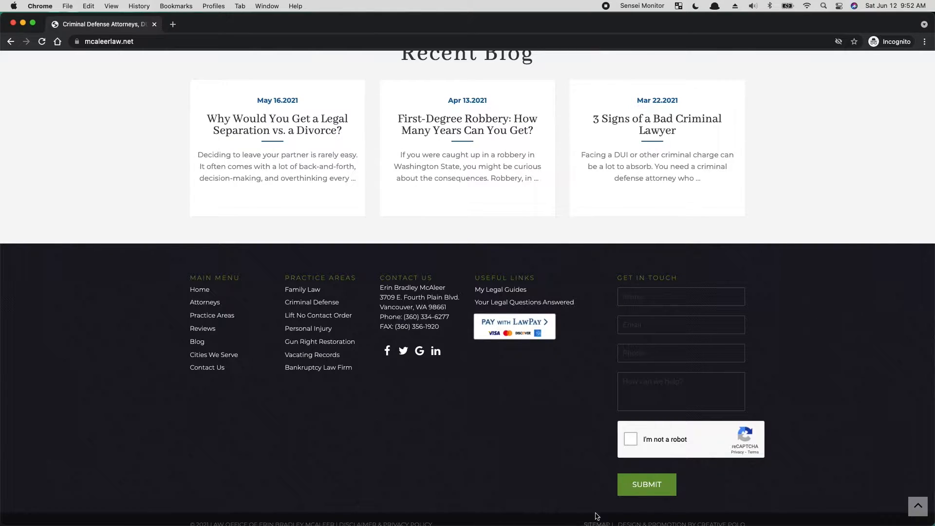
pyautogui.scroll(-1, 591, 499)
pyautogui.moveTo(479, 513); pyautogui.dragTo(792, 516)
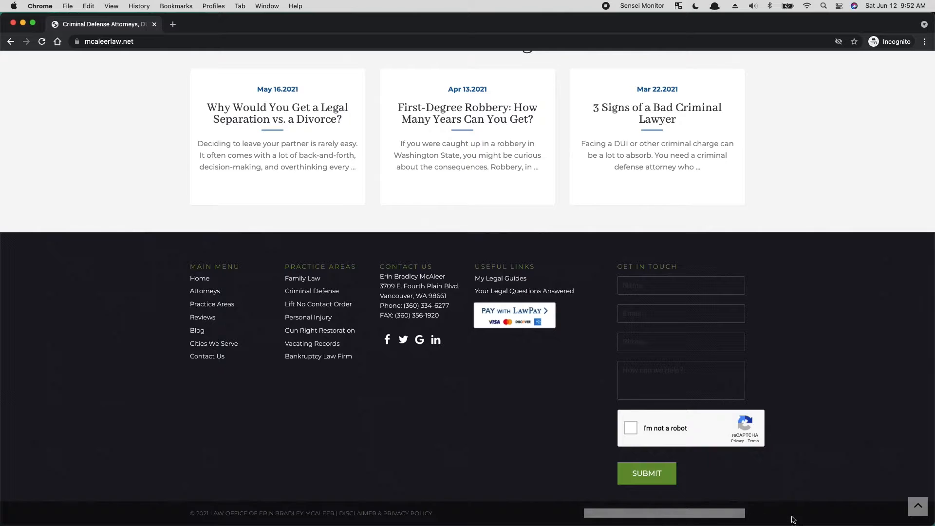
# - Return to the start of the homepage and review its layout down to the Practice Areas section
pyautogui.click(917, 505)
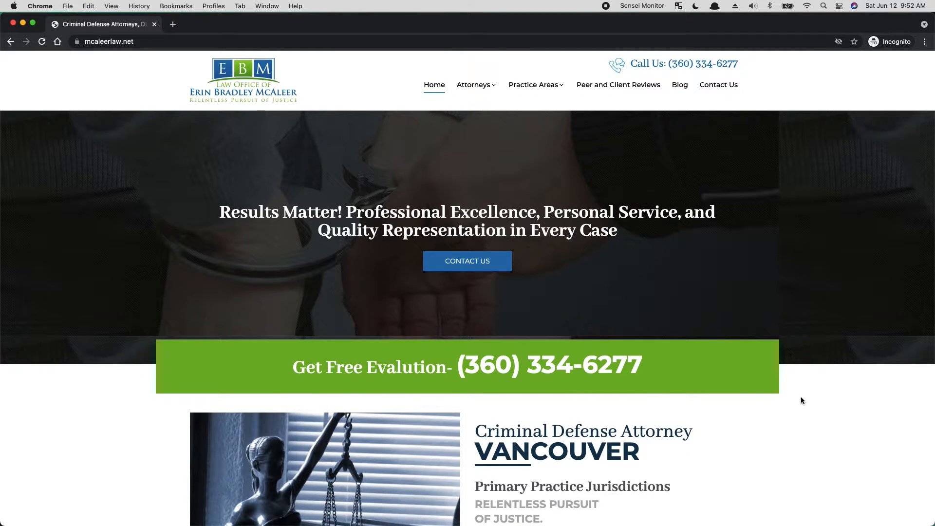
pyautogui.scroll(-1, 663, 261)
pyautogui.scroll(1, 663, 261)
pyautogui.scroll(-10, 659, 264)
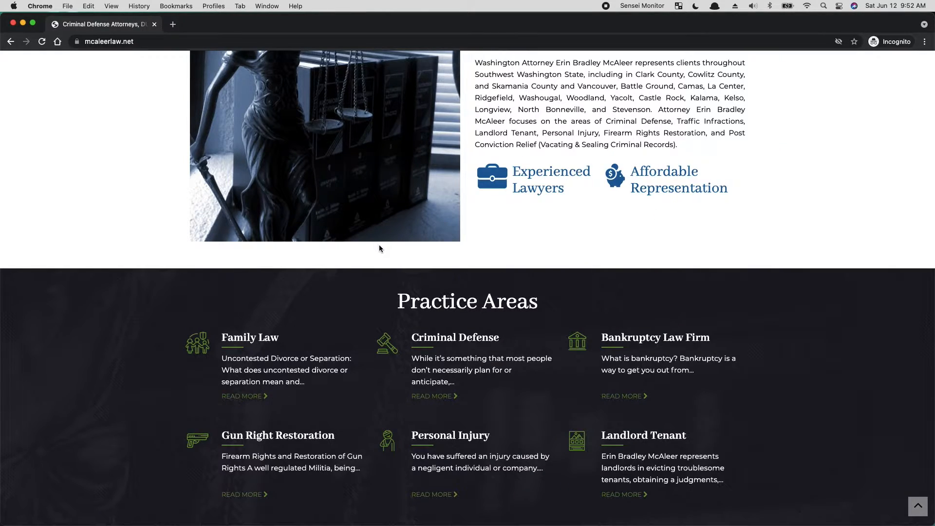
pyautogui.scroll(-2, 489, 253)
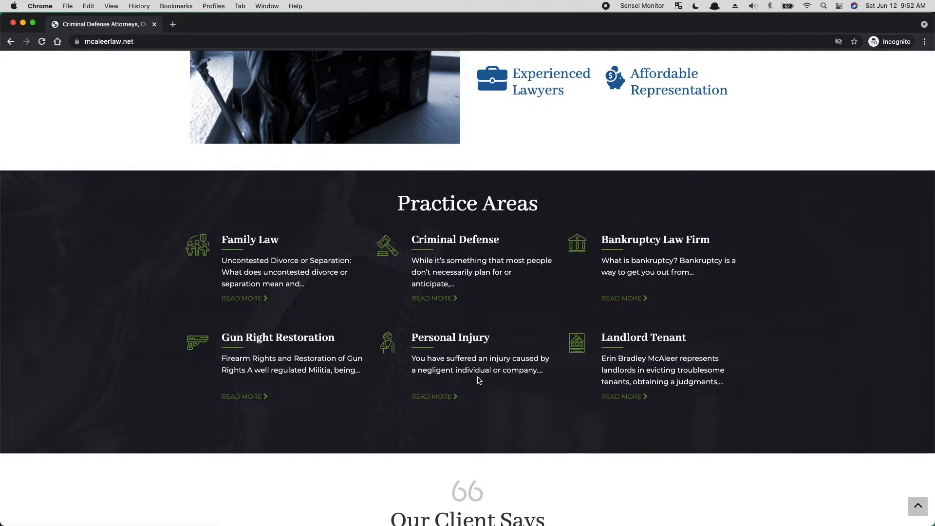
# - Compare the Practice Areas, Our Client Says, award badges and Recent Blog sections down to the footer
pyautogui.scroll(-5, 487, 377)
pyautogui.scroll(-8, 598, 327)
pyautogui.scroll(15, 598, 328)
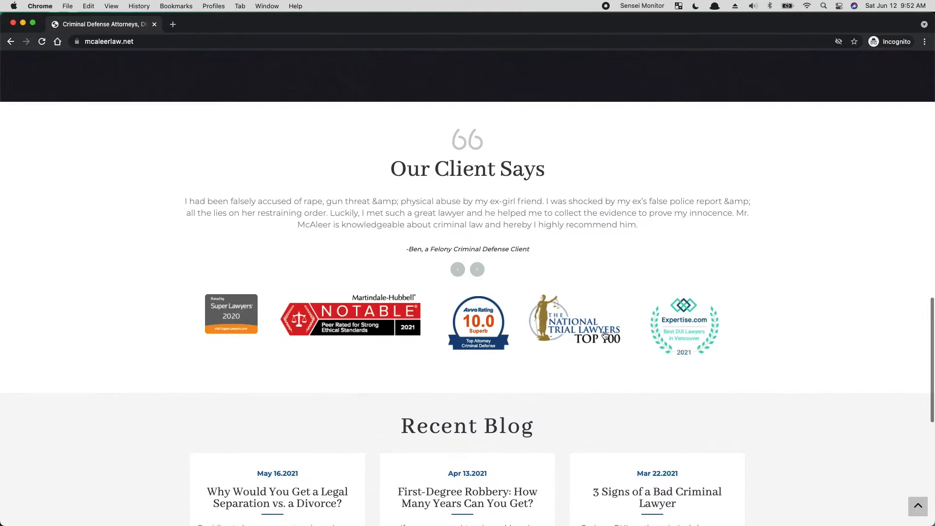
pyautogui.scroll(-10, 587, 328)
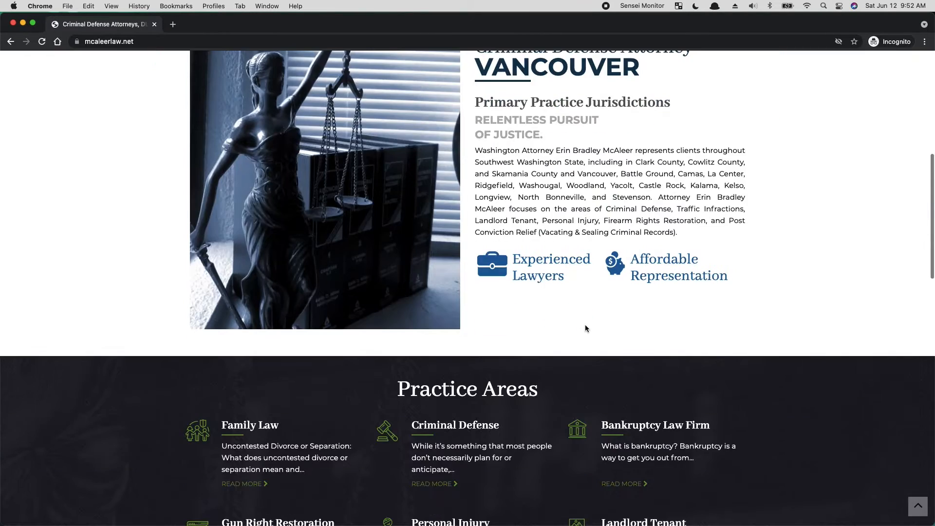
pyautogui.scroll(-2, 585, 326)
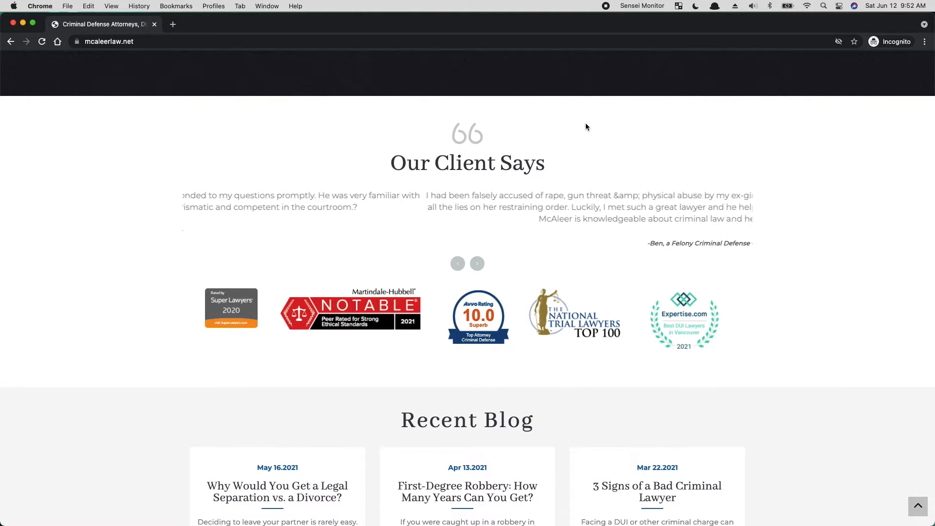
pyautogui.scroll(5, 584, 125)
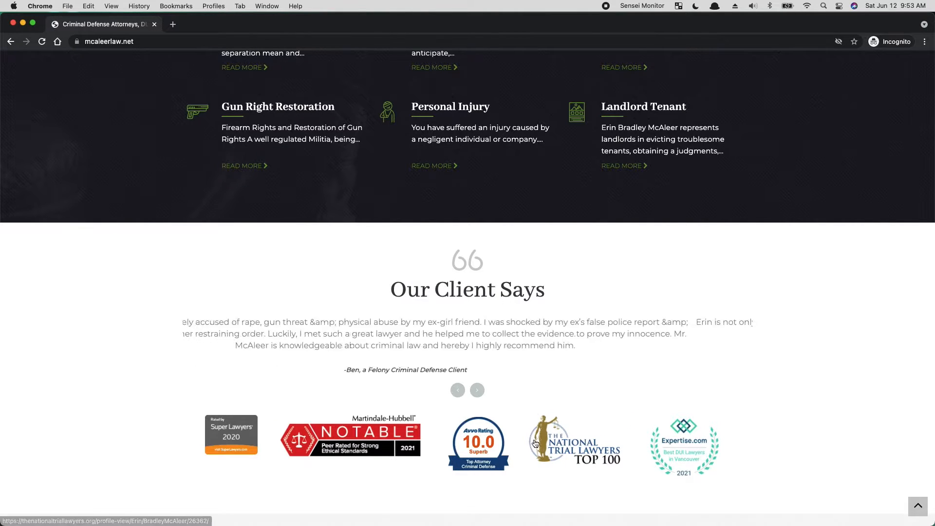
pyautogui.scroll(-1, 531, 422)
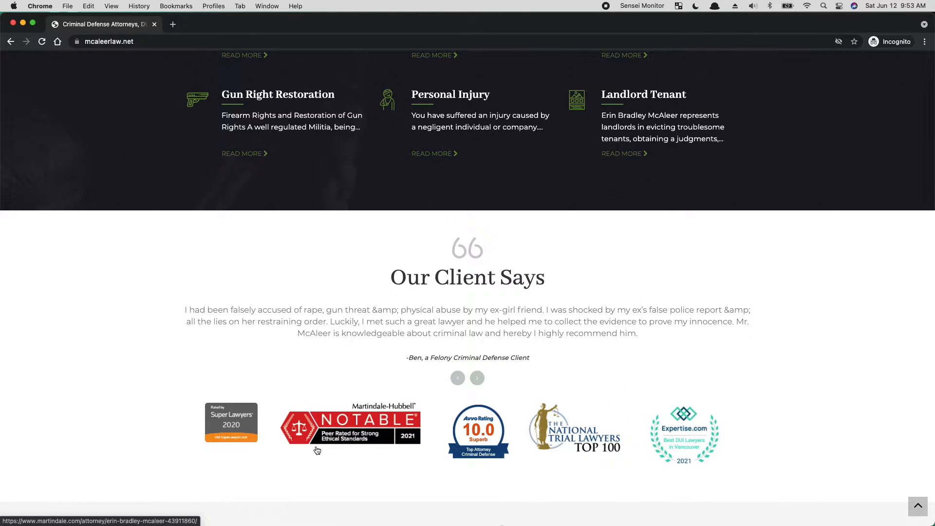
pyautogui.scroll(-4, 317, 450)
pyautogui.scroll(10, 390, 441)
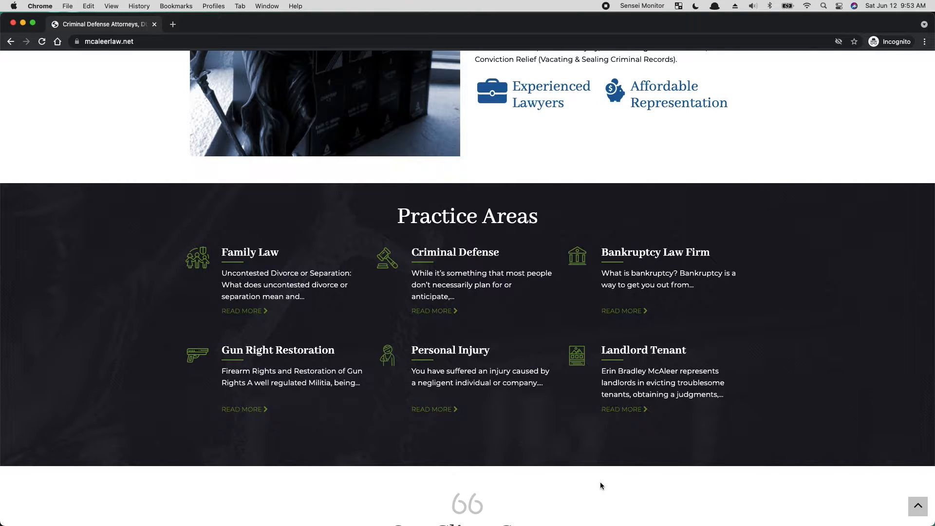
pyautogui.scroll(-12, 600, 481)
pyautogui.scroll(-8, 601, 474)
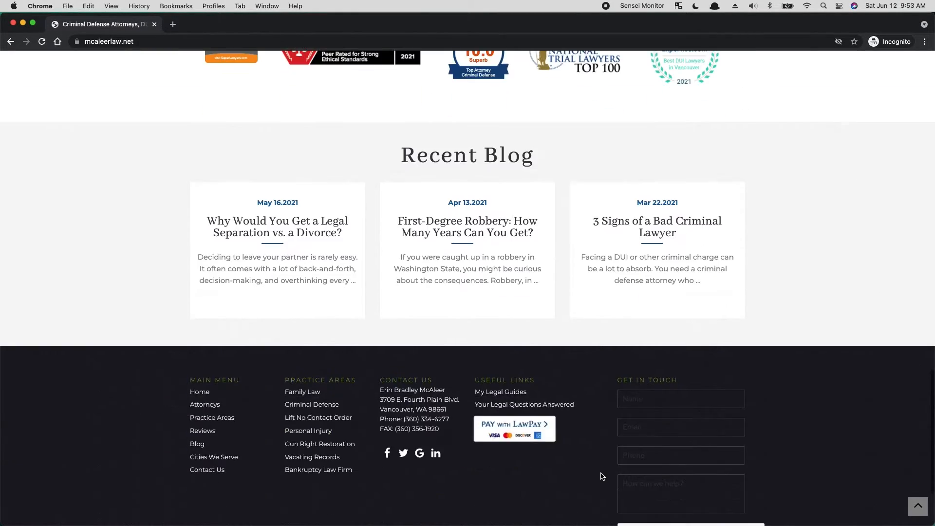
# - Go back to the start of the homepage and switch to the untitled Adobe XD document with the blank Web 1920 artboard
pyautogui.scroll(20, 779, 365)
pyautogui.scroll(10, 778, 373)
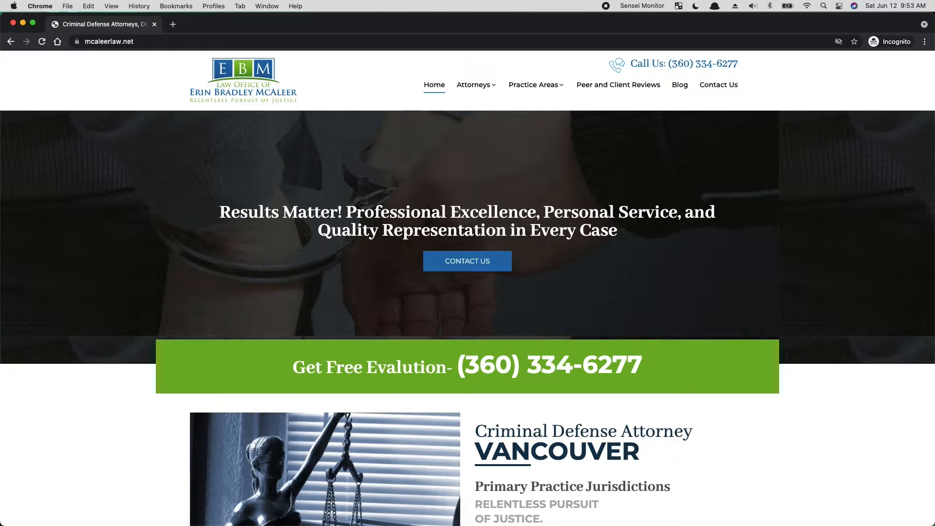
pyautogui.click(191, 43)
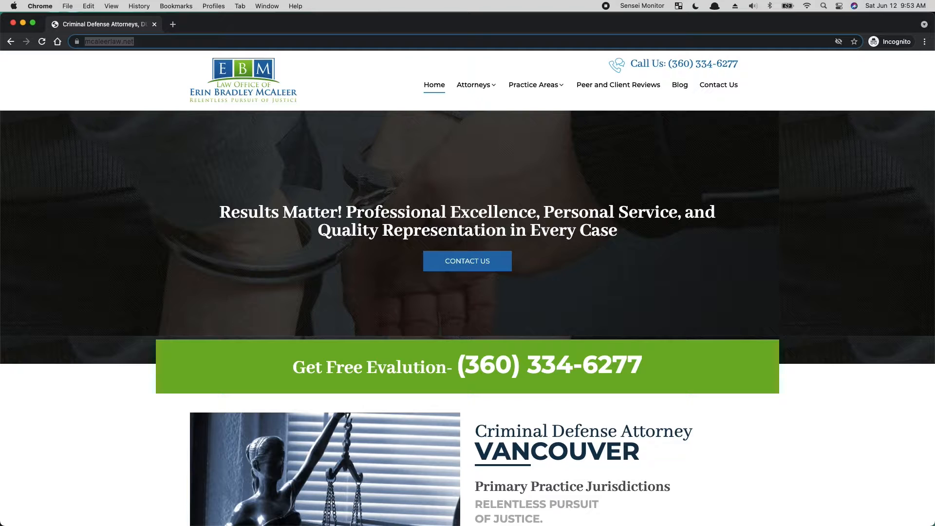
pyautogui.press('super+Tab')
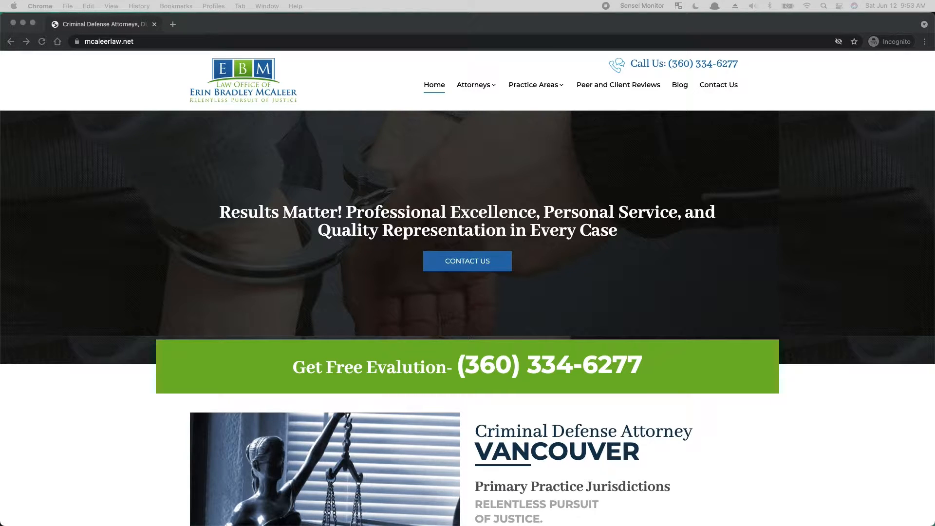
pyautogui.moveTo(934, 136); pyautogui.dragTo(256, 1)
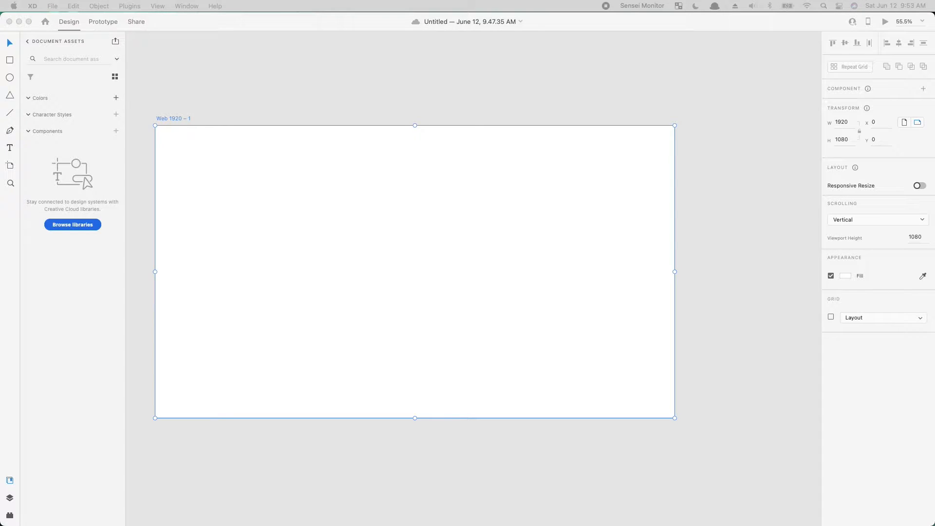
# - Place the existing homepage screenshot beside the Web 1920 artboard and the law office logo near the artboard's upper-left corner
pyautogui.moveTo(359, 298); pyautogui.dragTo(703, 148)
pyautogui.click(578, 261)
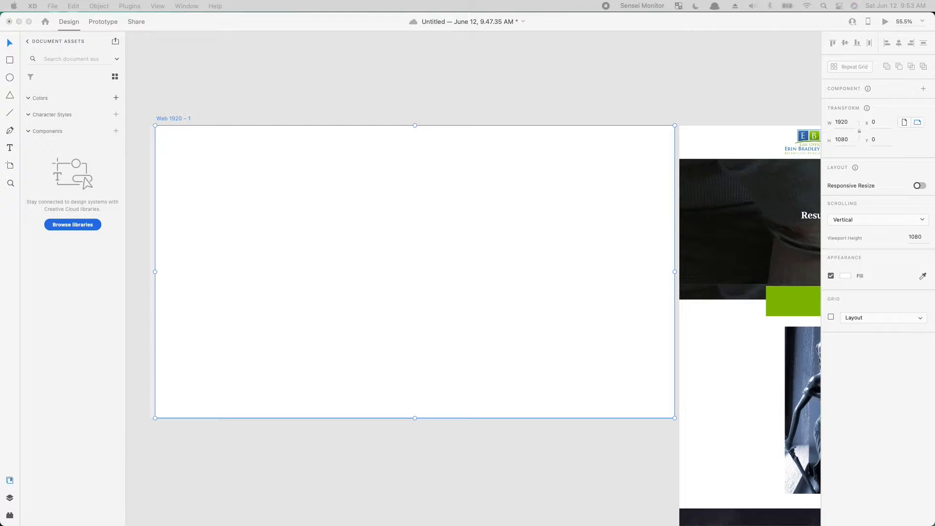
pyautogui.moveTo(1, 226); pyautogui.dragTo(435, 192)
pyautogui.moveTo(352, 202); pyautogui.dragTo(270, 162)
pyautogui.click(226, 246)
# - Add two vertical guides to the artboard, at about 240 px and 1680 px, to mark the content width
pyautogui.moveTo(155, 236); pyautogui.dragTo(220, 200)
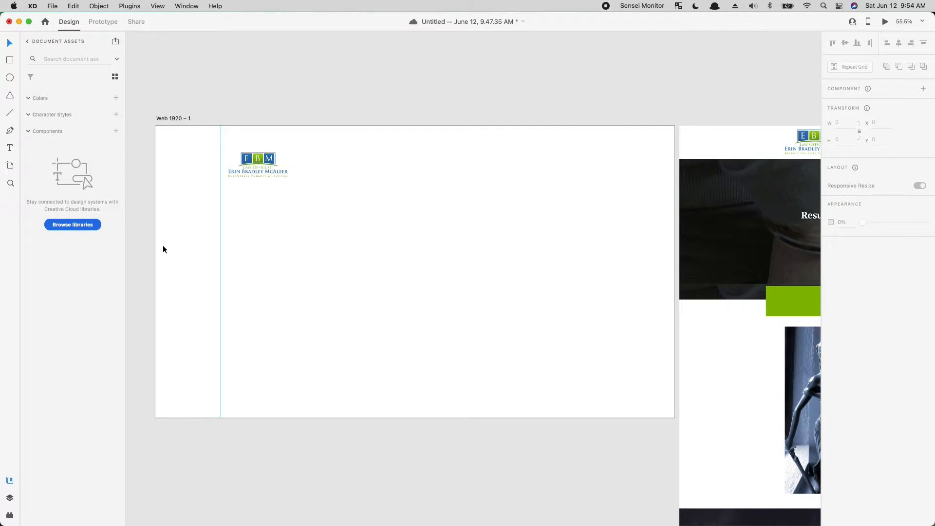
pyautogui.moveTo(155, 255); pyautogui.dragTo(610, 285)
pyautogui.click(726, 217)
pyautogui.click(562, 93)
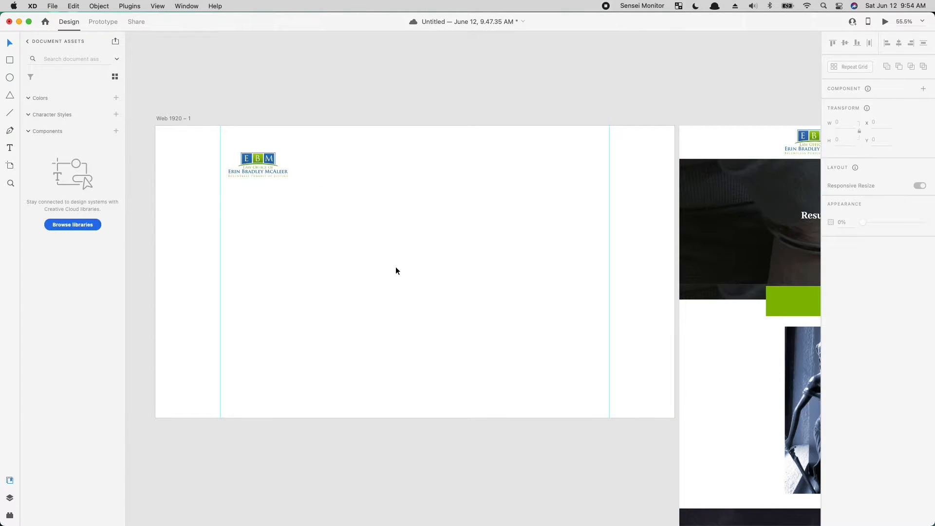
# - Align the logo with the left guide at X 240, Y 34 and scale it down to about 178 px wide
pyautogui.moveTo(252, 163)
pyautogui.mouseDown()
pyautogui.moveTo(237, 133)
pyautogui.moveTo(252, 159)
pyautogui.mouseUp()
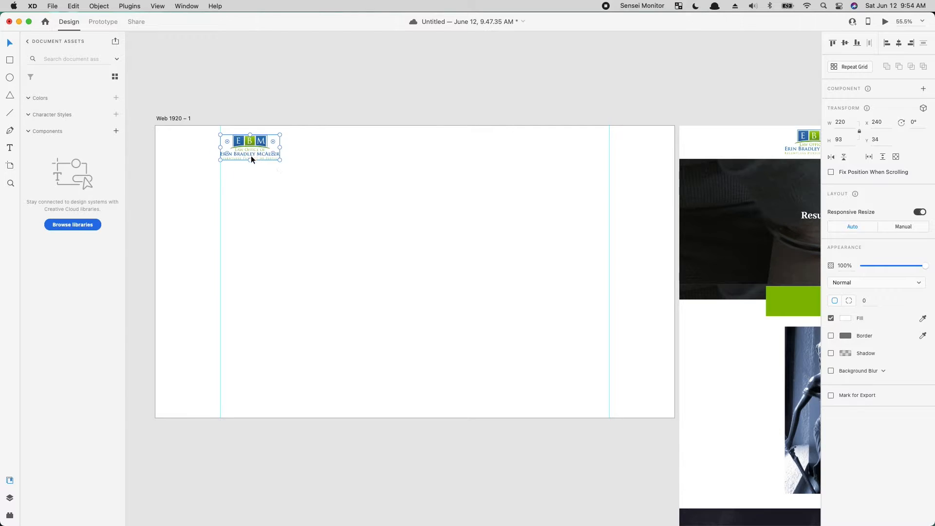
pyautogui.press('super+plus')
pyautogui.moveTo(447, 186); pyautogui.dragTo(616, 335)
pyautogui.moveTo(381, 268); pyautogui.dragTo(376, 262)
pyautogui.click(469, 320)
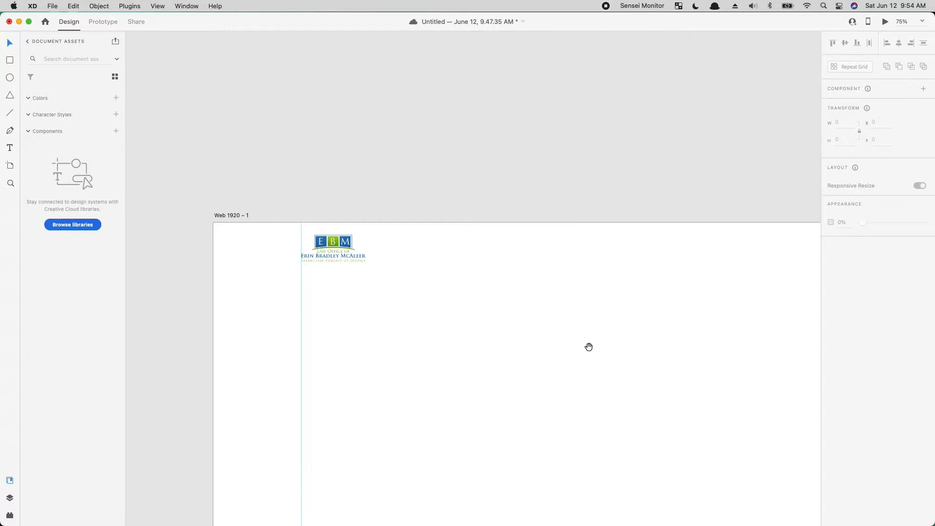
# - Compare the placed logo with the logo and header of the existing homepage screenshot beside the artboard
pyautogui.scroll(3, 536, 324)
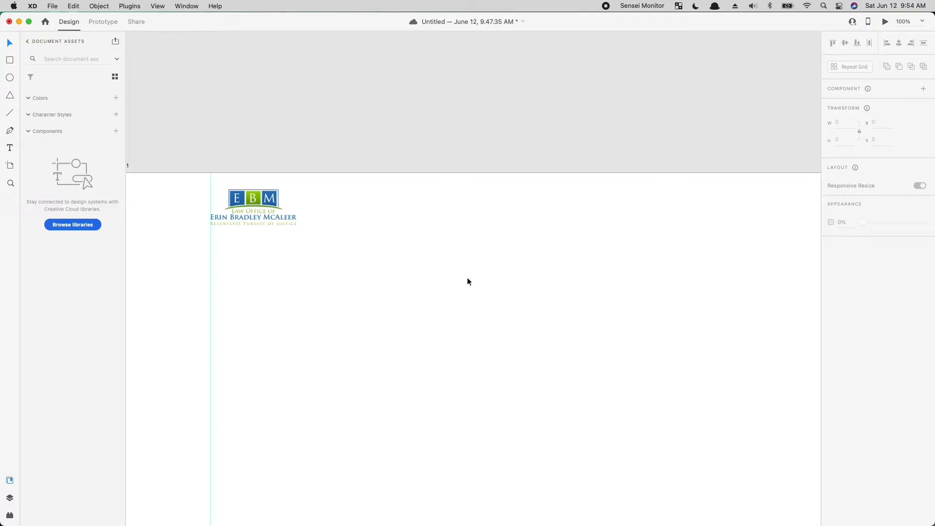
pyautogui.moveTo(435, 323); pyautogui.dragTo(263, 305)
pyautogui.moveTo(647, 316); pyautogui.dragTo(781, 329)
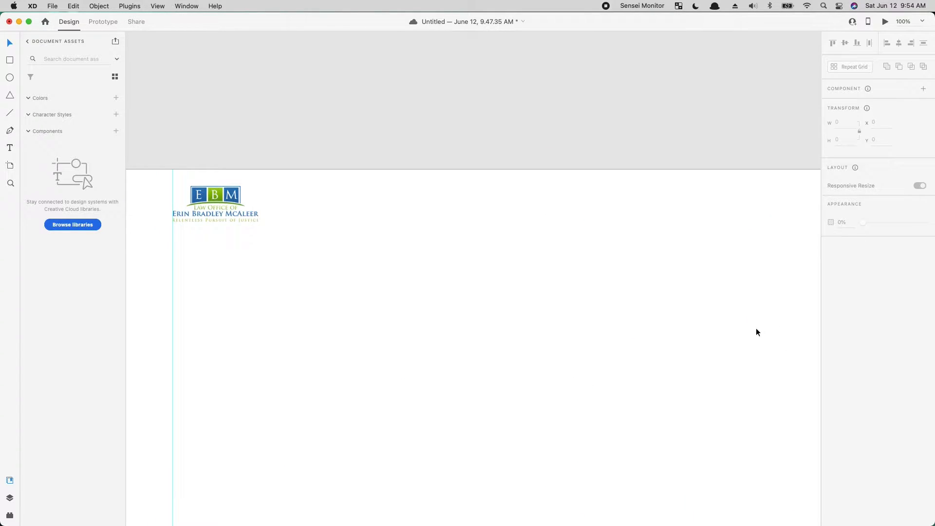
pyautogui.moveTo(386, 340); pyautogui.dragTo(291, 334)
pyautogui.moveTo(508, 338); pyautogui.dragTo(247, 319)
pyautogui.moveTo(653, 309); pyautogui.dragTo(415, 328)
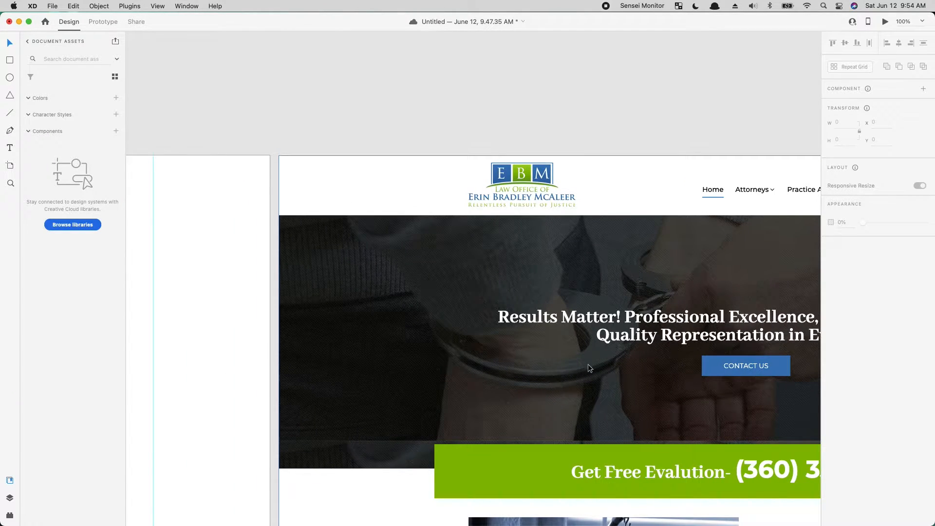
pyautogui.moveTo(282, 263); pyautogui.dragTo(693, 278)
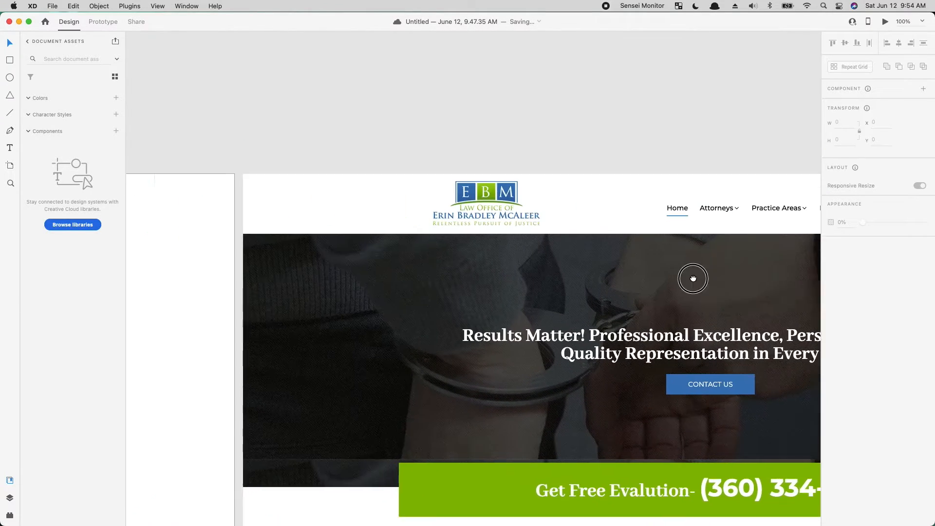
pyautogui.moveTo(531, 263); pyautogui.dragTo(607, 261)
pyautogui.moveTo(281, 285); pyautogui.dragTo(644, 256)
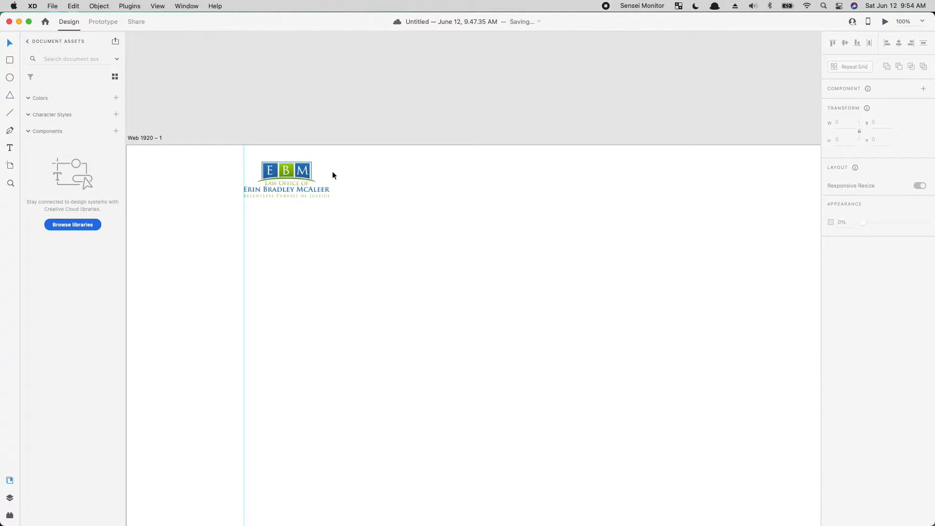
# - Enlarge the logo to about 200 px wide, keeping its left edge on the guide
pyautogui.click(311, 185)
pyautogui.moveTo(330, 197); pyautogui.dragTo(341, 203)
pyautogui.click(394, 230)
pyautogui.moveTo(658, 305); pyautogui.dragTo(193, 274)
pyautogui.moveTo(654, 277); pyautogui.dragTo(752, 267)
pyautogui.moveTo(329, 246); pyautogui.dragTo(418, 254)
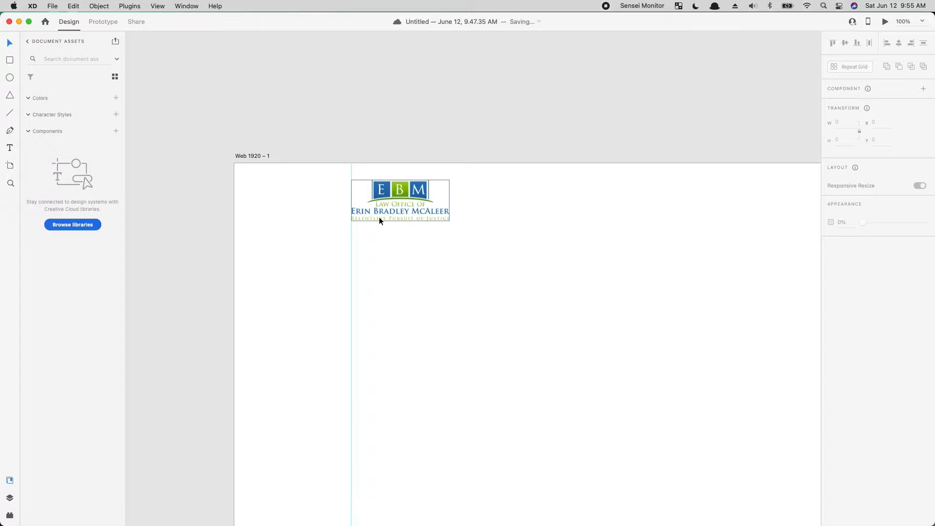
# - Move the existing homepage screenshot onto the artboard, below the new header logo
pyautogui.press('space')
pyautogui.moveTo(623, 289); pyautogui.dragTo(390, 288)
pyautogui.moveTo(713, 292); pyautogui.dragTo(446, 289)
pyautogui.moveTo(531, 291); pyautogui.dragTo(716, 292)
pyautogui.moveTo(379, 285); pyautogui.dragTo(749, 306)
pyautogui.moveTo(224, 228); pyautogui.dragTo(149, 187)
pyautogui.moveTo(604, 230); pyautogui.dragTo(129, 237)
pyautogui.moveTo(508, 243); pyautogui.dragTo(646, 240)
pyautogui.moveTo(558, 251); pyautogui.dragTo(144, 256)
pyautogui.moveTo(411, 261); pyautogui.dragTo(934, 235)
pyautogui.moveTo(779, 214); pyautogui.dragTo(142, 359)
pyautogui.moveTo(370, 269); pyautogui.dragTo(867, 224)
pyautogui.moveTo(716, 337); pyautogui.dragTo(150, 403)
pyautogui.press('super+minus')
pyautogui.click(496, 291)
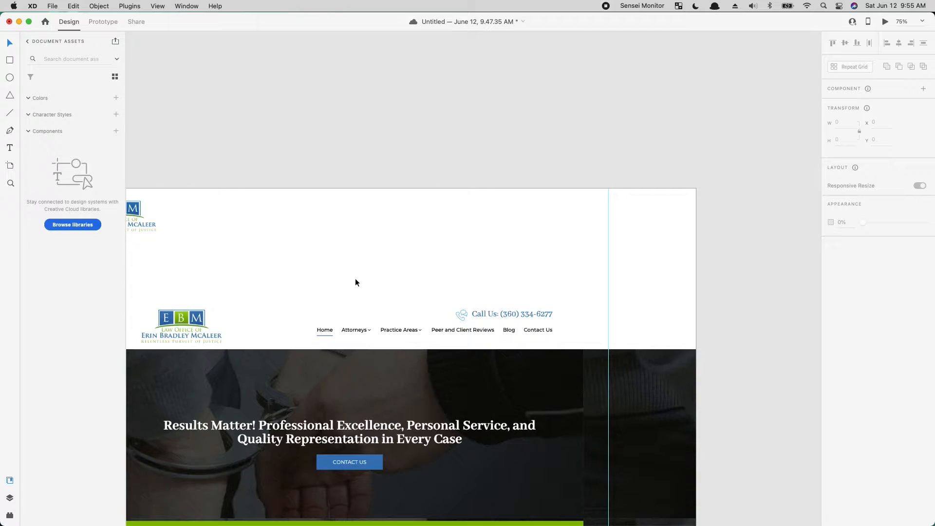
# - Capture the existing navigation links from Home to Contact Us, paste them, scale them to 657 px wide and place them in the new header
pyautogui.press('super+shift+4')
pyautogui.moveTo(314, 324); pyautogui.dragTo(553, 337)
pyautogui.press('super+v')
pyautogui.moveTo(406, 358); pyautogui.dragTo(367, 342)
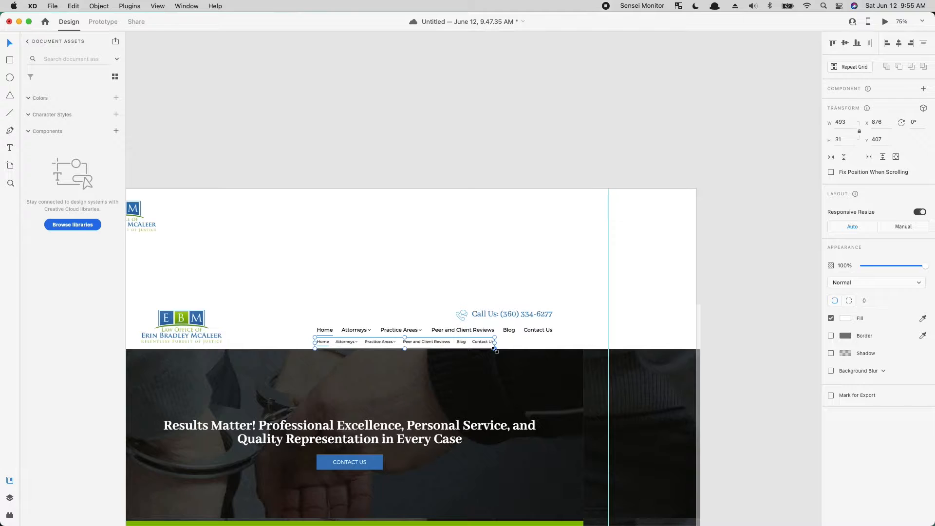
pyautogui.moveTo(496, 349); pyautogui.dragTo(554, 397)
pyautogui.moveTo(530, 337); pyautogui.dragTo(536, 216)
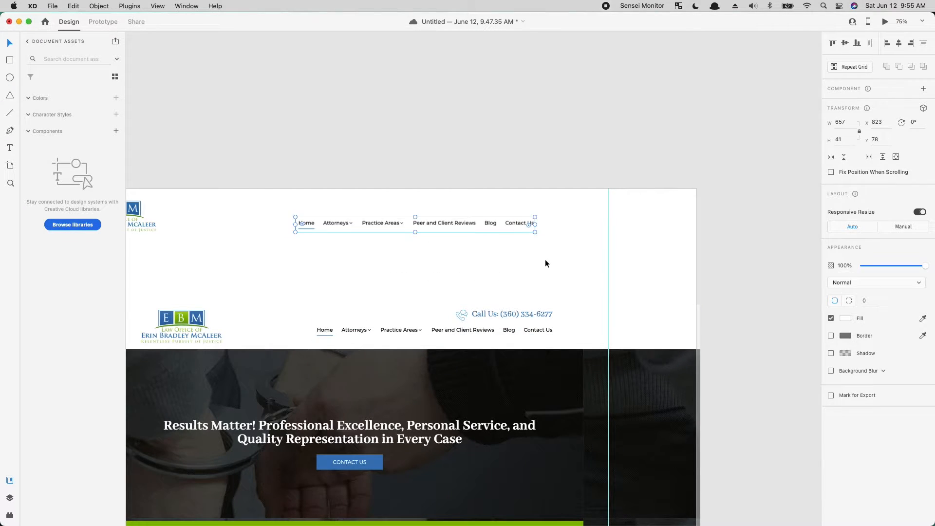
# - Delete the pasted navigation image from the new header
pyautogui.click(787, 316)
pyautogui.press('super+equal')
pyautogui.press('super+equal')
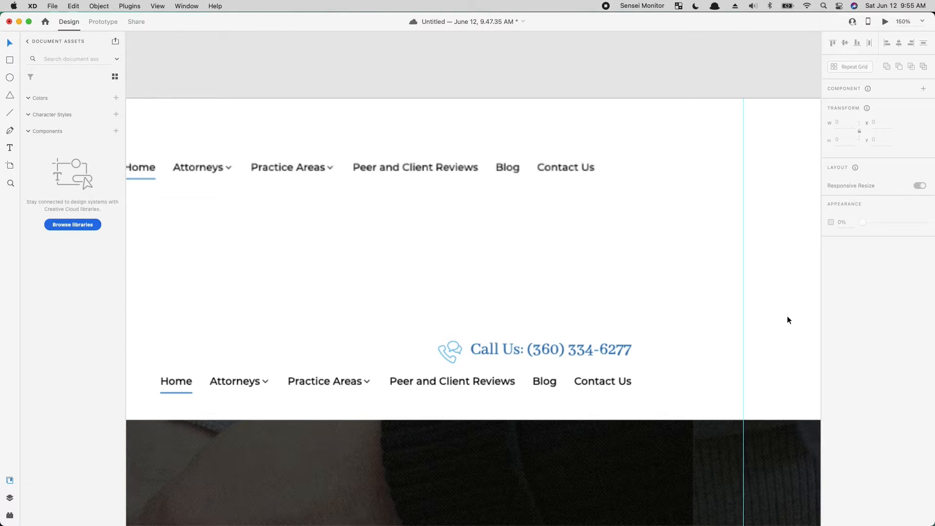
pyautogui.click(349, 156)
pyautogui.press('Delete')
# - Recapture the existing navigation links at a larger size and paste the image above the old header
pyautogui.moveTo(400, 276); pyautogui.dragTo(485, 179)
pyautogui.press('super+equal')
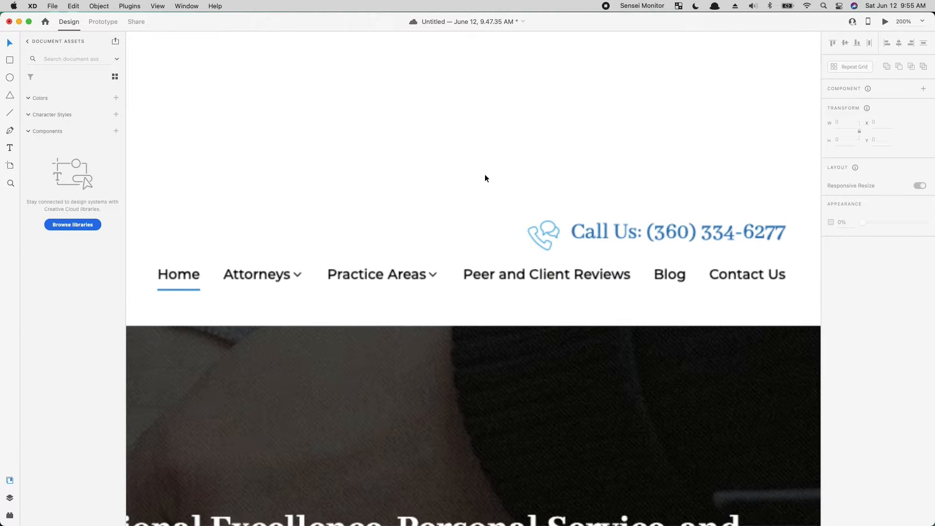
pyautogui.press('super+shift+4')
pyautogui.moveTo(149, 260); pyautogui.dragTo(791, 296)
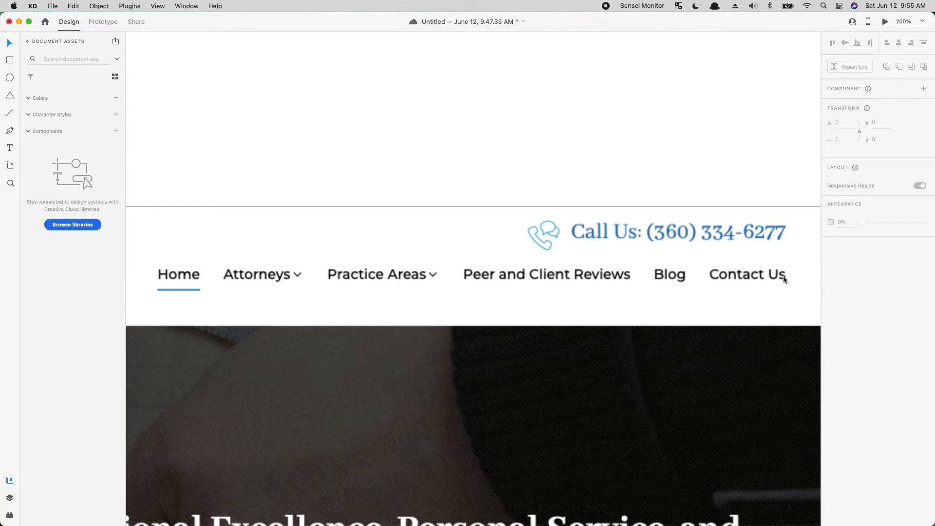
pyautogui.press('super+v')
pyautogui.moveTo(398, 271); pyautogui.dragTo(472, 121)
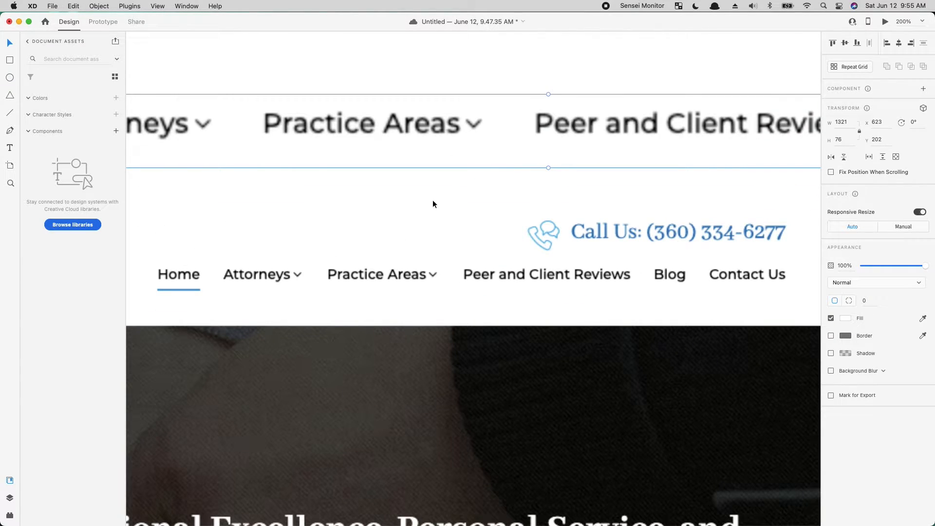
# - Scale the pasted navigation image down to about 668 px wide and move it into the artboard's new header
pyautogui.press('super+equal')
pyautogui.press('super+minus')
pyautogui.press('super+minus')
pyautogui.press('super+minus')
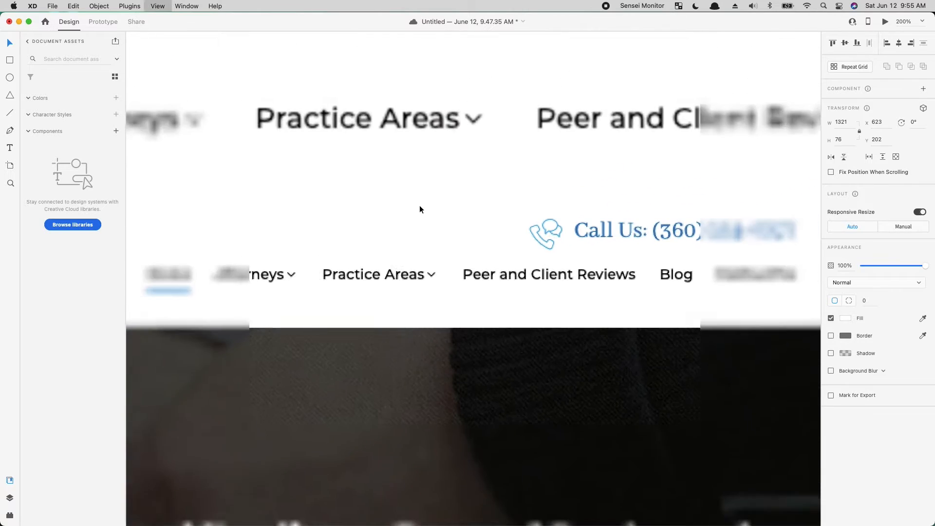
pyautogui.moveTo(321, 154); pyautogui.dragTo(493, 224)
pyautogui.moveTo(245, 231); pyautogui.dragTo(250, 230)
pyautogui.moveTo(313, 278); pyautogui.dragTo(289, 280)
pyautogui.hscroll(10, 643, 298)
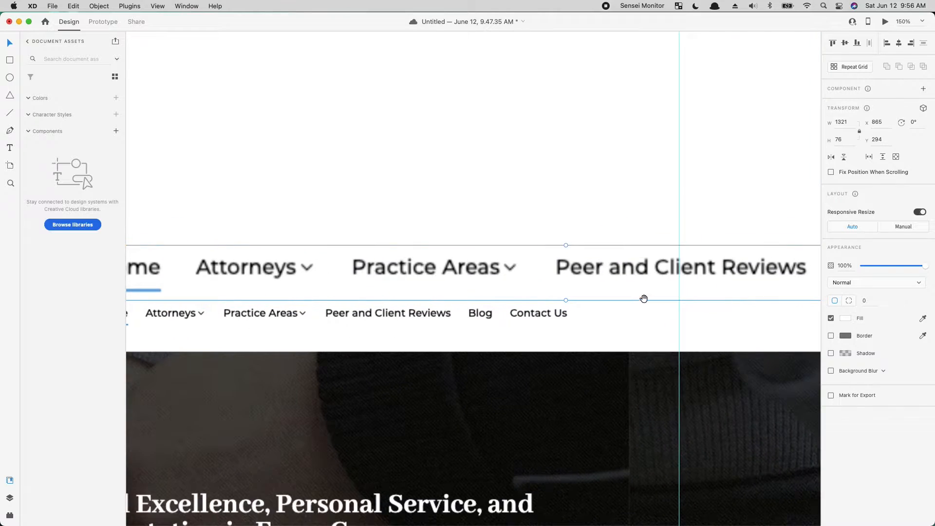
pyautogui.moveTo(787, 247); pyautogui.dragTo(466, 275)
pyautogui.click(492, 303)
pyautogui.moveTo(336, 208); pyautogui.dragTo(757, 215)
pyautogui.moveTo(425, 296); pyautogui.dragTo(404, 125)
pyautogui.moveTo(454, 258); pyautogui.dragTo(620, 440)
pyautogui.moveTo(411, 305); pyautogui.dragTo(270, 230)
pyautogui.moveTo(550, 255); pyautogui.dragTo(338, 204)
pyautogui.click(503, 271)
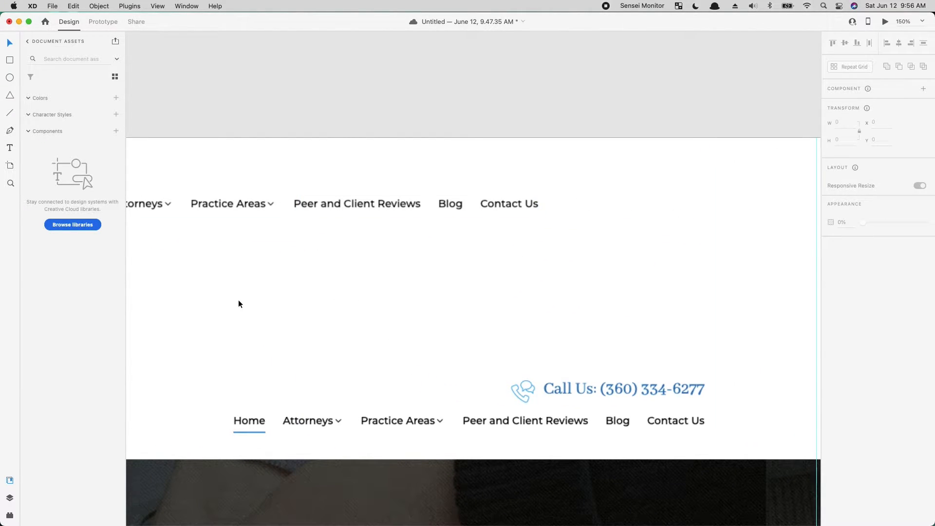
# - Position the navigation image beside the logo at about X 476, vertically centred with it
pyautogui.hscroll(-10, 409, 190)
pyautogui.moveTo(548, 233); pyautogui.dragTo(431, 219)
pyautogui.click(505, 289)
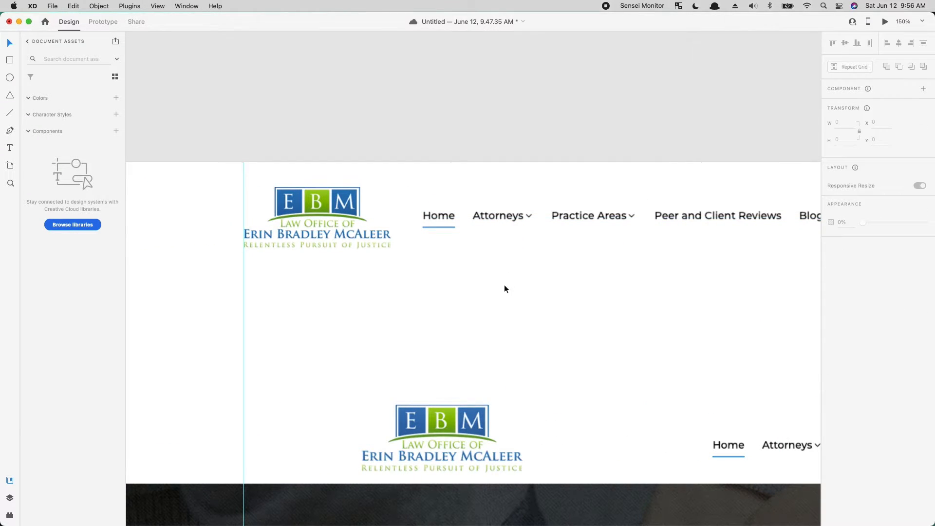
# - Draw a borderless 62 × 76 px rectangle over the Home link and subtract it from the navigation image
pyautogui.click(10, 60)
pyautogui.moveTo(419, 194); pyautogui.dragTo(465, 250)
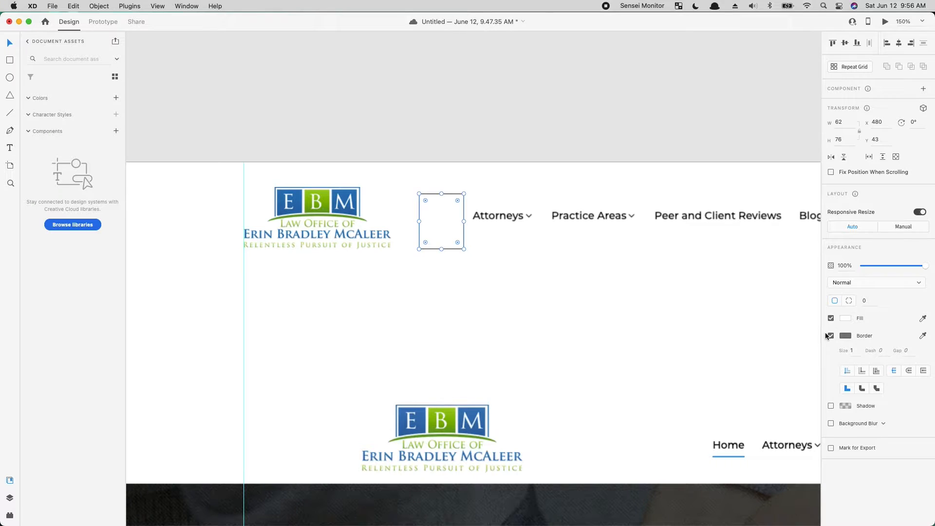
pyautogui.click(831, 336)
pyautogui.click(408, 209)
pyautogui.moveTo(403, 206); pyautogui.dragTo(660, 279)
pyautogui.moveTo(615, 267); pyautogui.dragTo(429, 183)
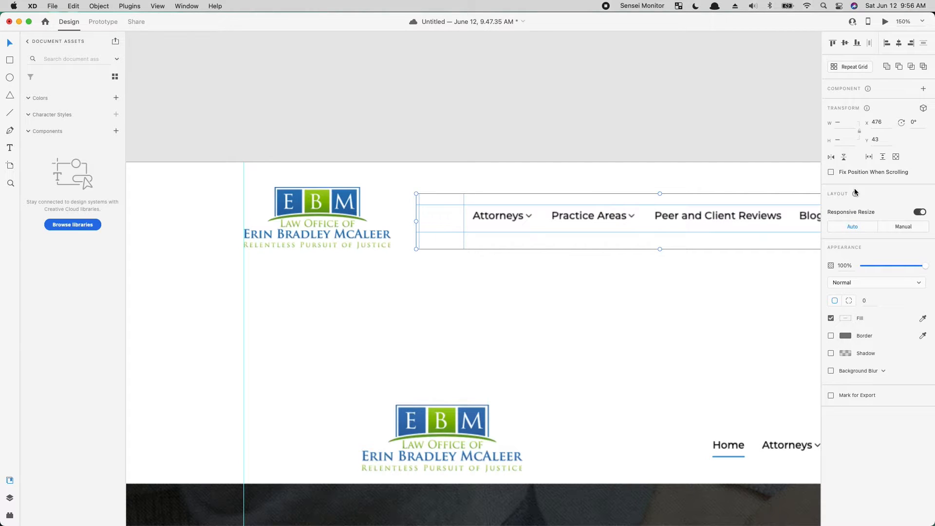
pyautogui.click(901, 67)
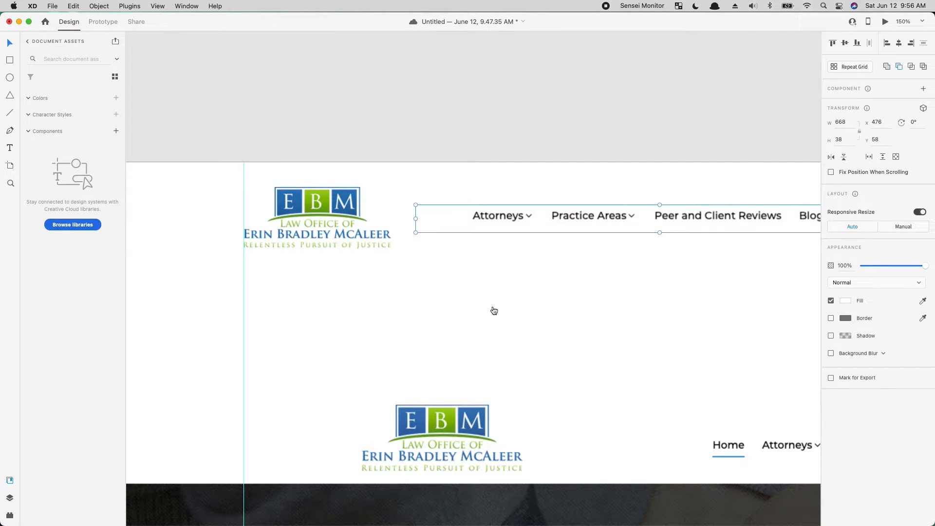
# - Move the navigation image closer to the logo at X 400 and send it behind the logo
pyautogui.moveTo(579, 216); pyautogui.dragTo(531, 215)
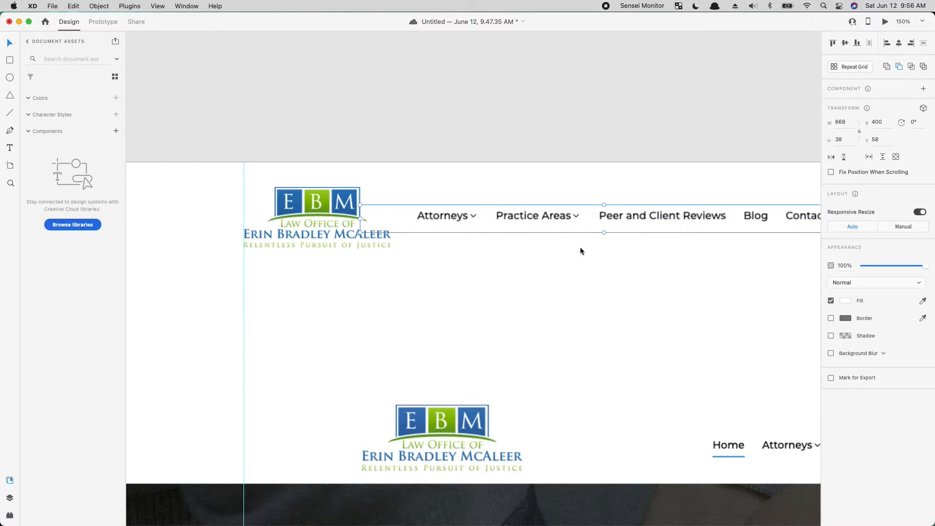
pyautogui.rightClick(542, 213)
pyautogui.click(612, 413)
pyautogui.click(673, 343)
pyautogui.moveTo(653, 354); pyautogui.dragTo(423, 316)
pyautogui.press('super+minus')
pyautogui.press('super+minus')
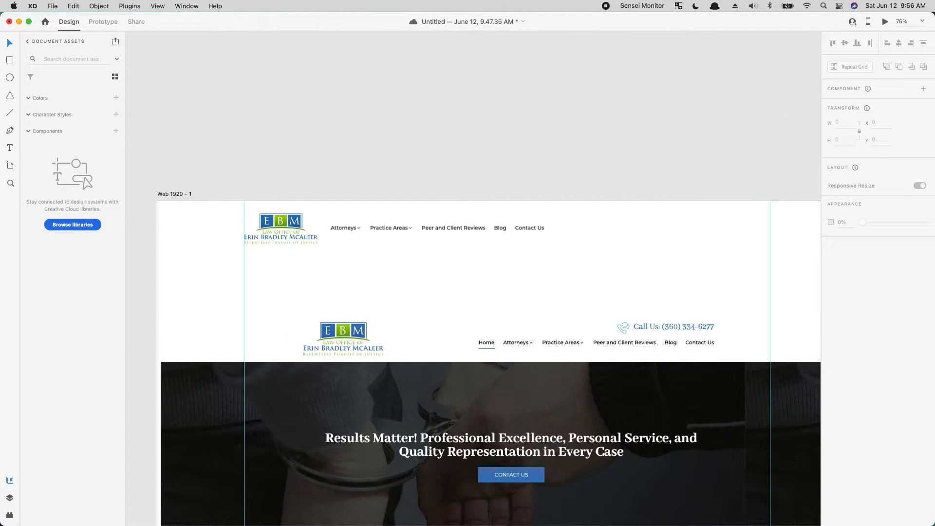
# - Add a "Call Us:" text line with a placeholder phone number in the header, between the navigation links and the right guide
pyautogui.moveTo(483, 268); pyautogui.dragTo(485, 195)
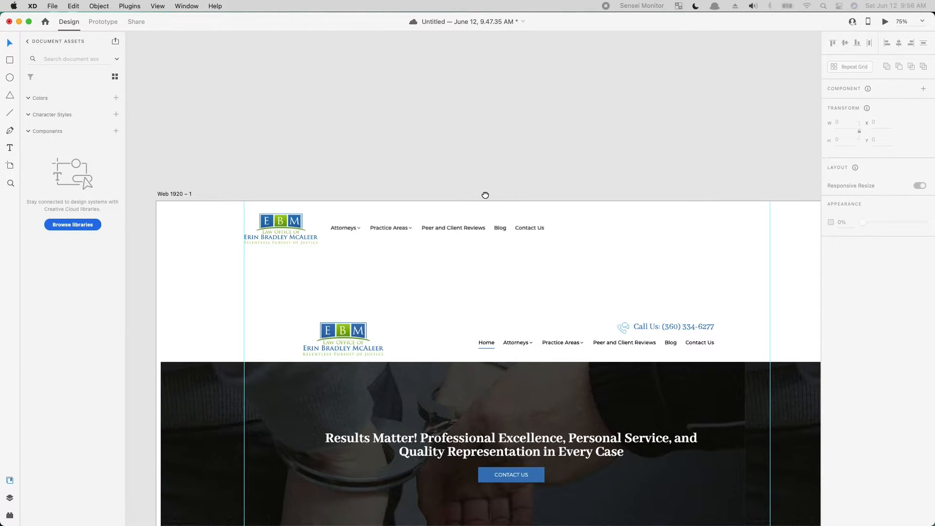
pyautogui.scroll(-5, 530, 271)
pyautogui.hscroll(3, 531, 272)
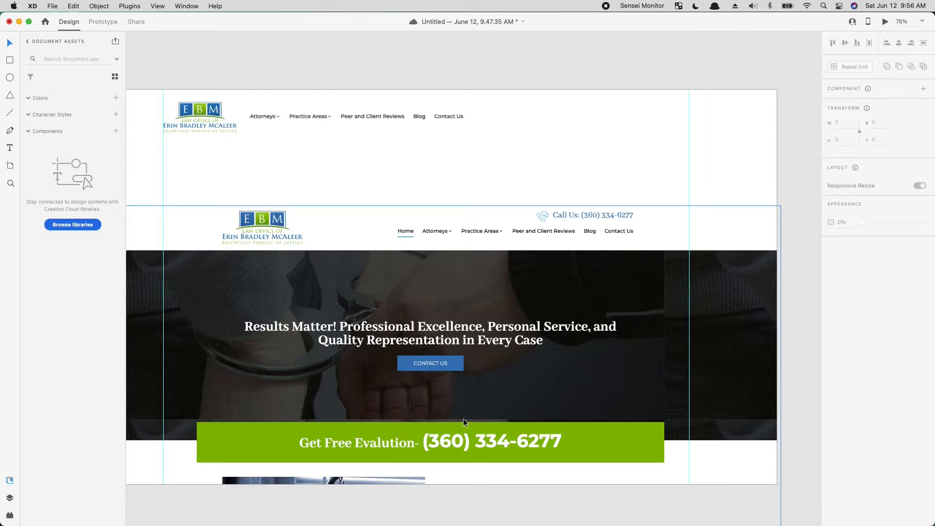
pyautogui.moveTo(365, 167); pyautogui.dragTo(388, 241)
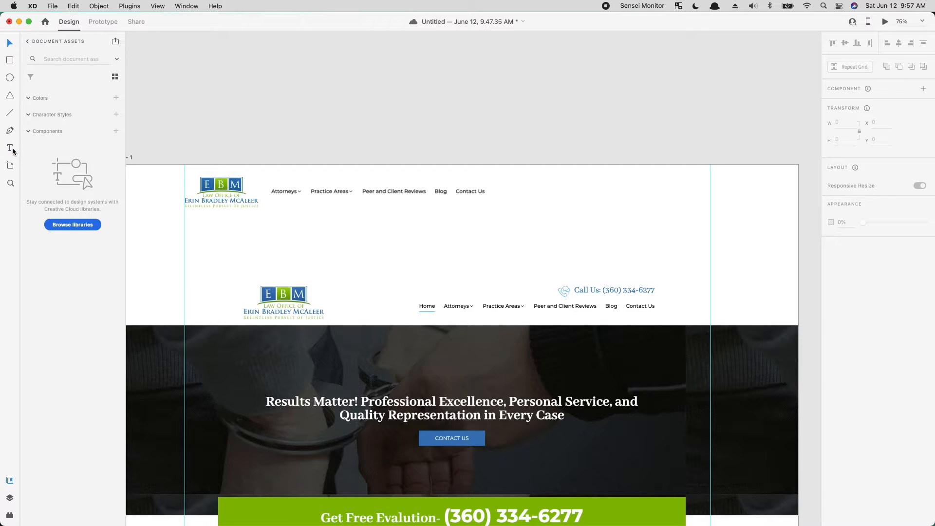
pyautogui.click(580, 197)
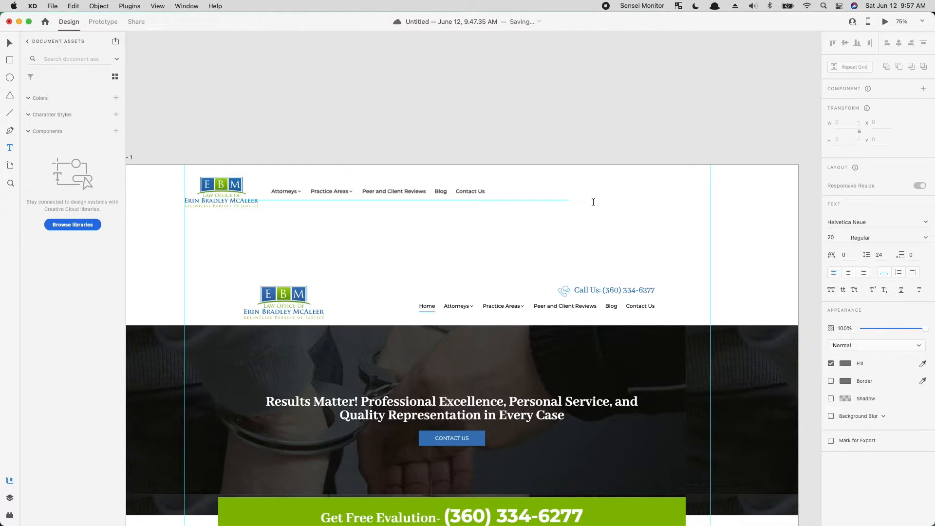
pyautogui.write('Call Us: (360) 123-4567')
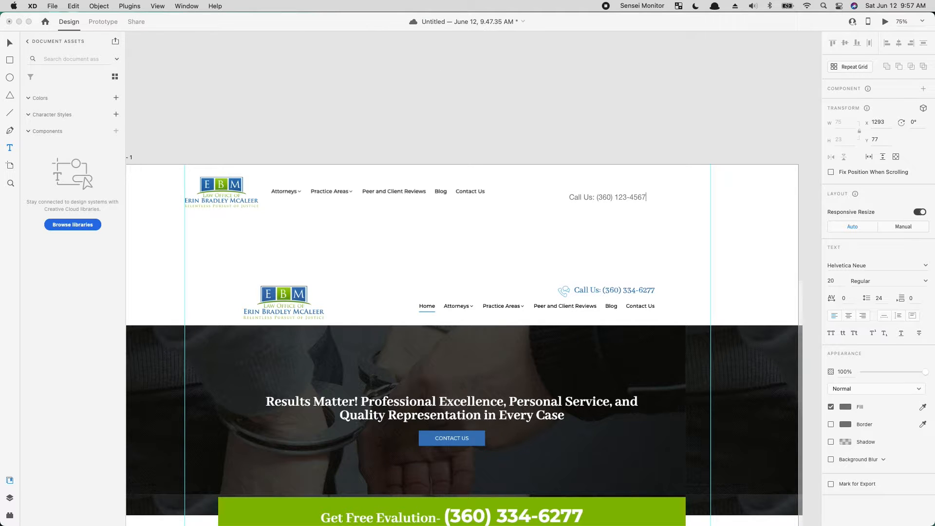
pyautogui.press('super+Tab')
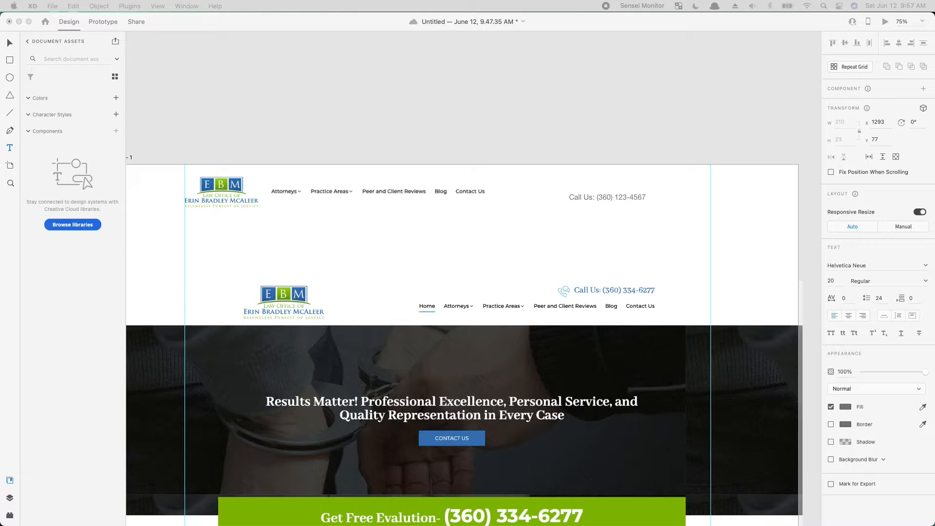
pyautogui.click(544, 111)
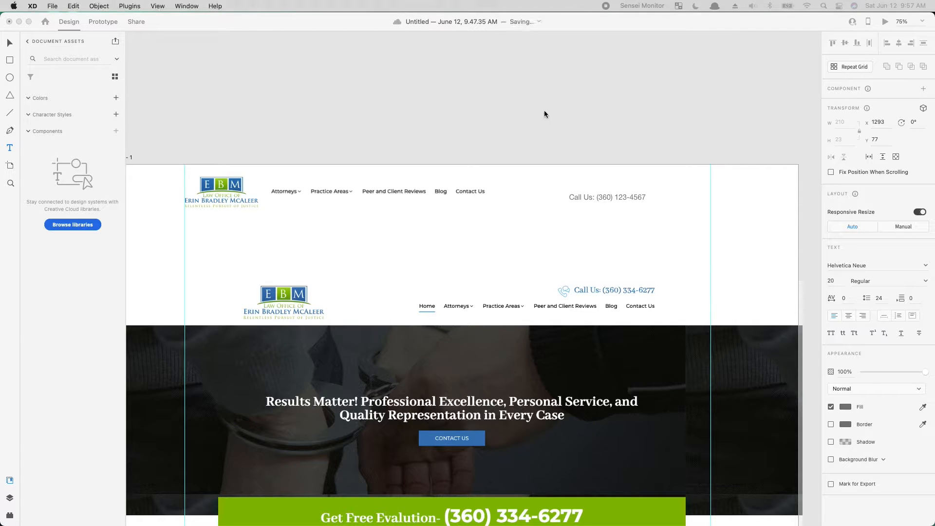
pyautogui.click(10, 43)
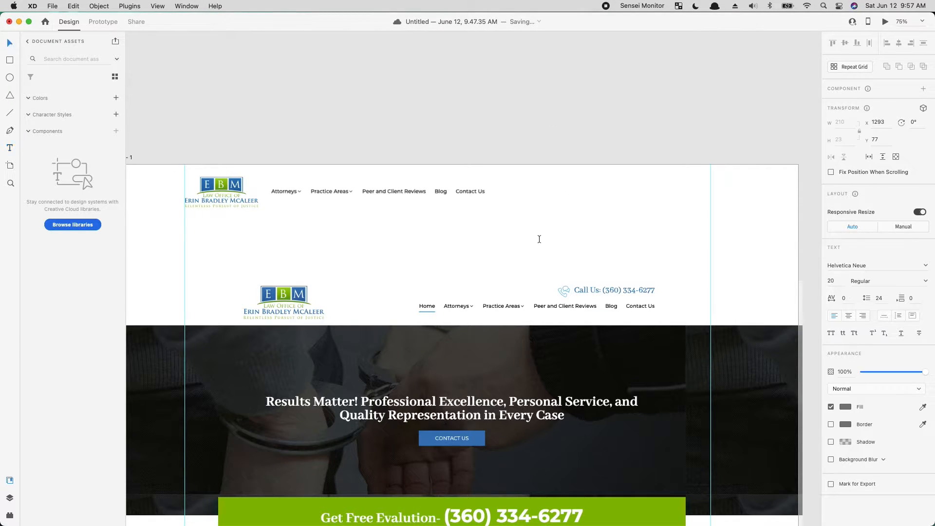
# - Restore the "Call Us" text line by undoing the last change, and move it up to X 1301, Y 54
pyautogui.press('super+z')
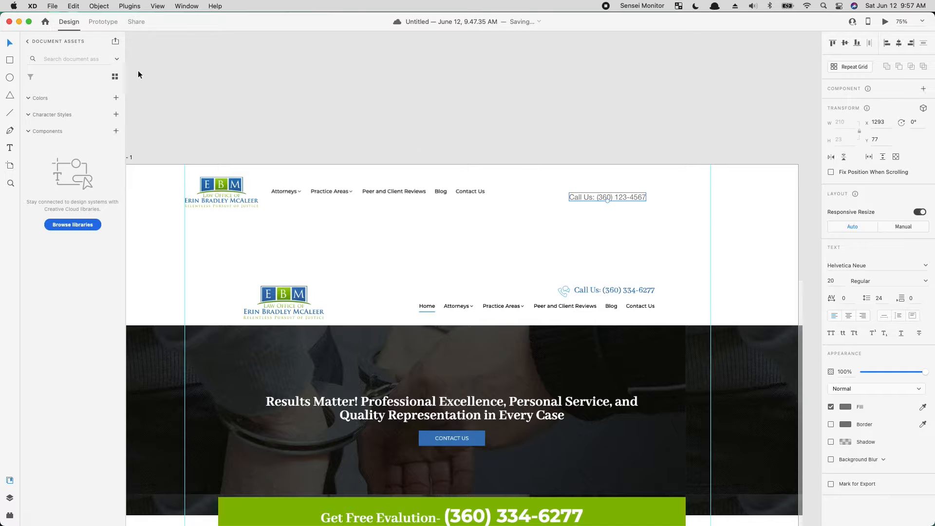
pyautogui.moveTo(584, 203); pyautogui.dragTo(587, 194)
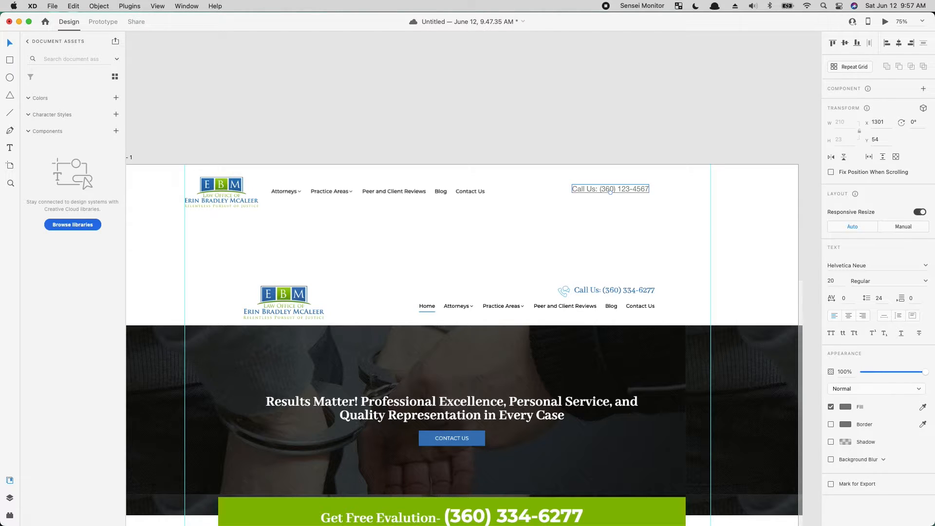
# - Set the header's "Call Us" text line to Open Sans Bold
pyautogui.click(632, 188)
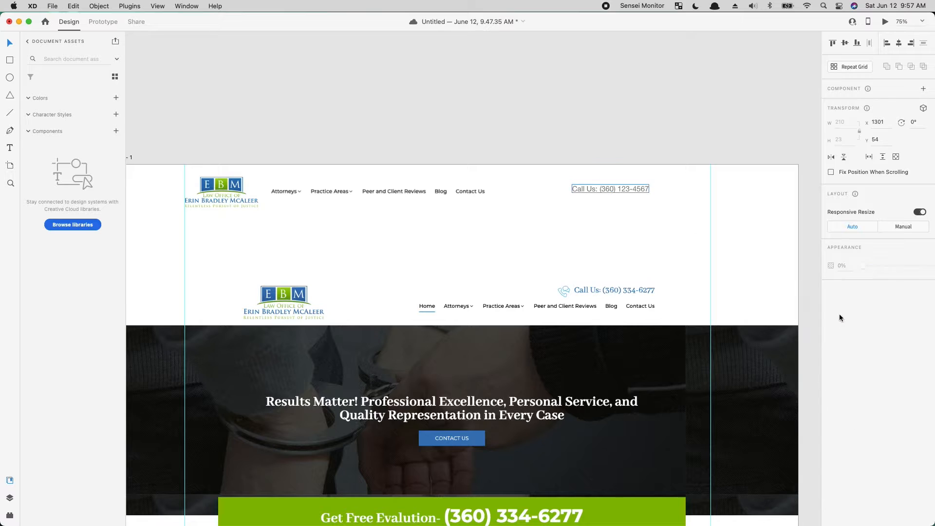
pyautogui.click(624, 188)
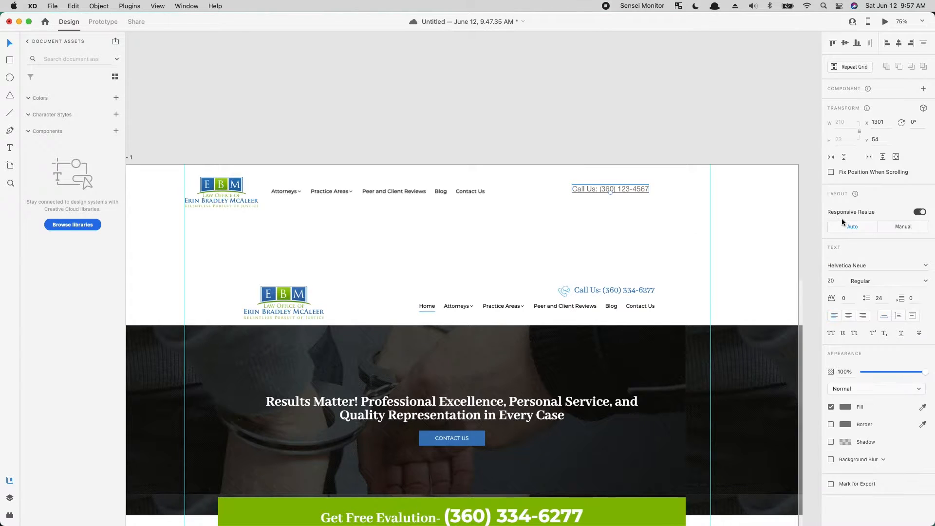
pyautogui.click(852, 264)
pyautogui.write('Open')
pyautogui.press('Return')
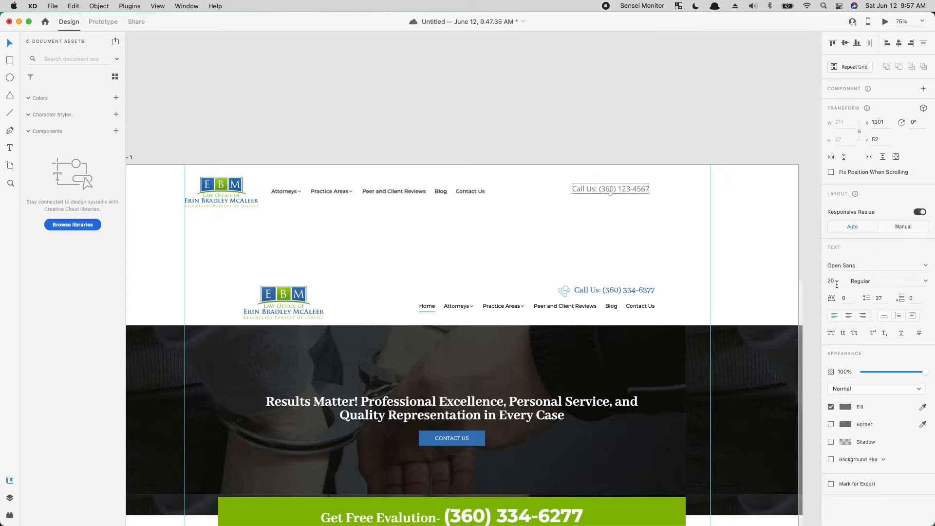
pyautogui.press('super+b')
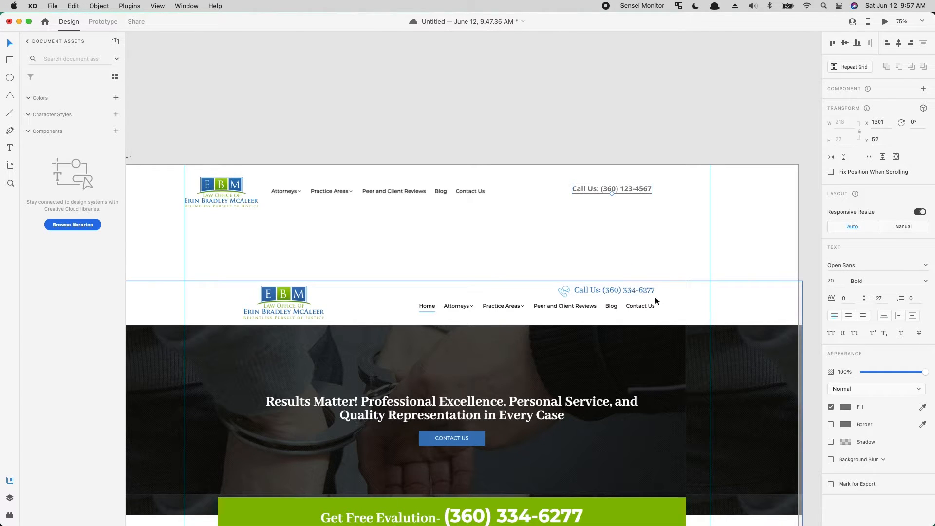
# - Fill the new "Call Us" text with the blue sampled from the original header's "Call Us" line
pyautogui.press('super+1')
pyautogui.press('i')
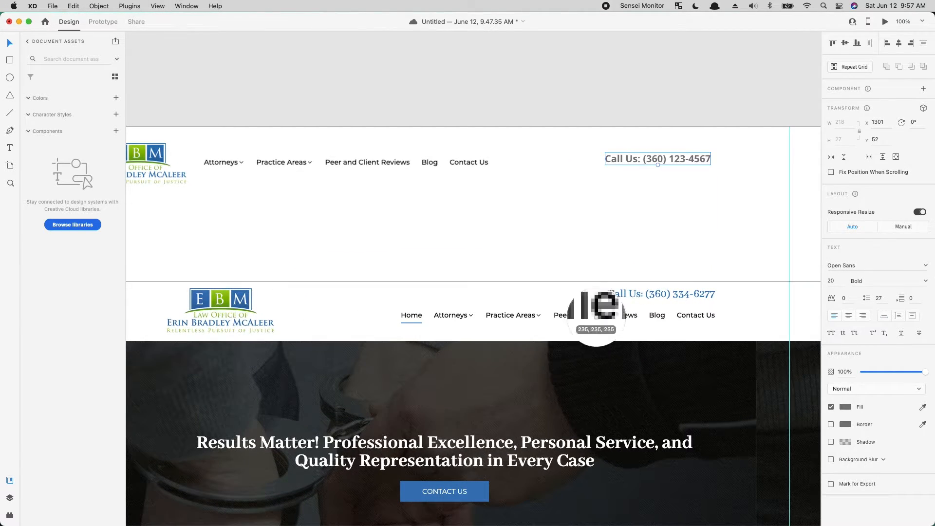
pyautogui.click(609, 294)
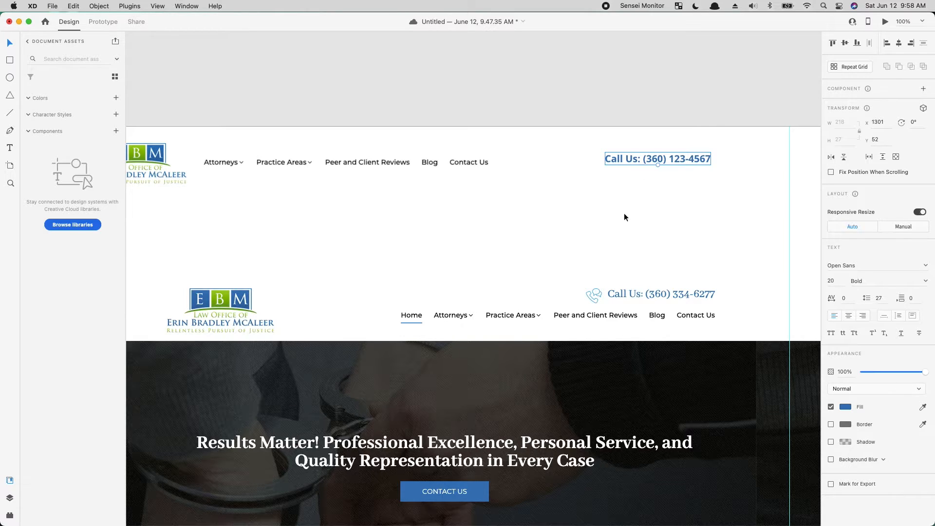
# - Change the "Call Us" text's font to Times New Roman
pyautogui.click(861, 265)
pyautogui.write('Times new')
pyautogui.press('super+a')
pyautogui.write('Times New')
pyautogui.press('Return')
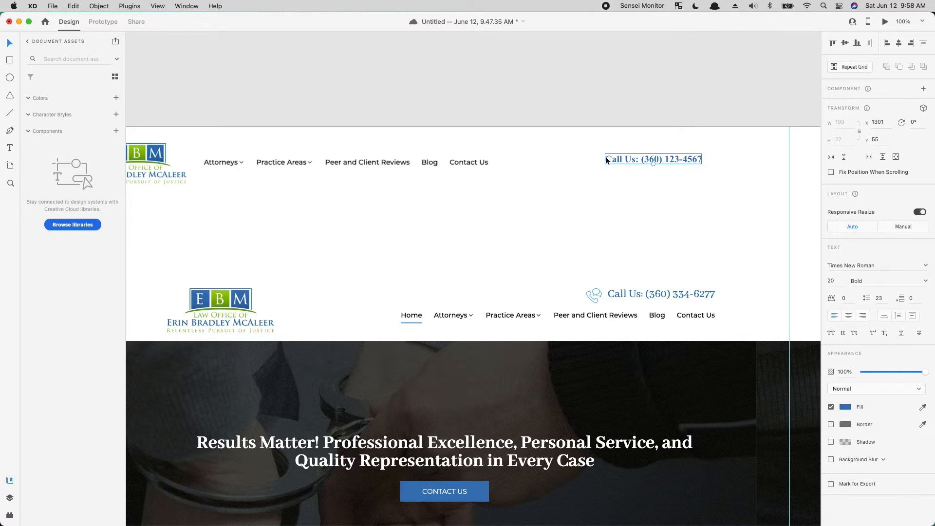
# - Try alternative fonts on the "Call Us" text, including Trebuchet MS, Wingdings 2, Zilla Slab and Zipline
pyautogui.click(896, 266)
pyautogui.press('Down')
pyautogui.press('Down')
pyautogui.press('Down')
pyautogui.press('Down')
pyautogui.press('Down')
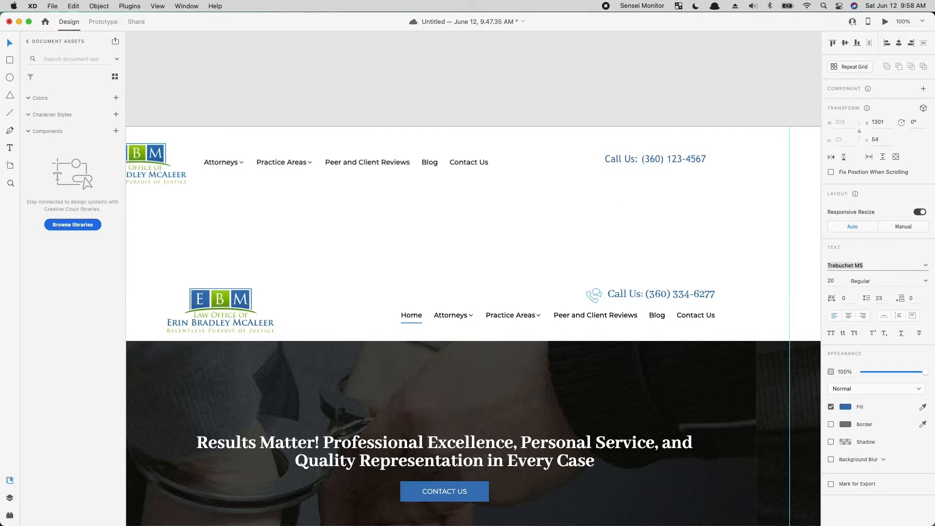
pyautogui.press('Down')
pyautogui.press('Down')
pyautogui.press('Down')
pyautogui.press('Down')
pyautogui.press('Down')
pyautogui.press('Down')
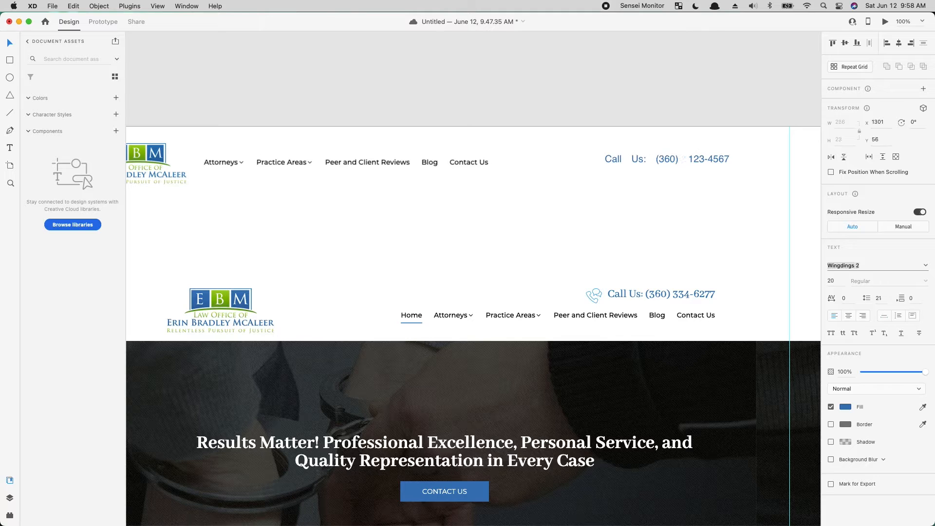
pyautogui.press('Down')
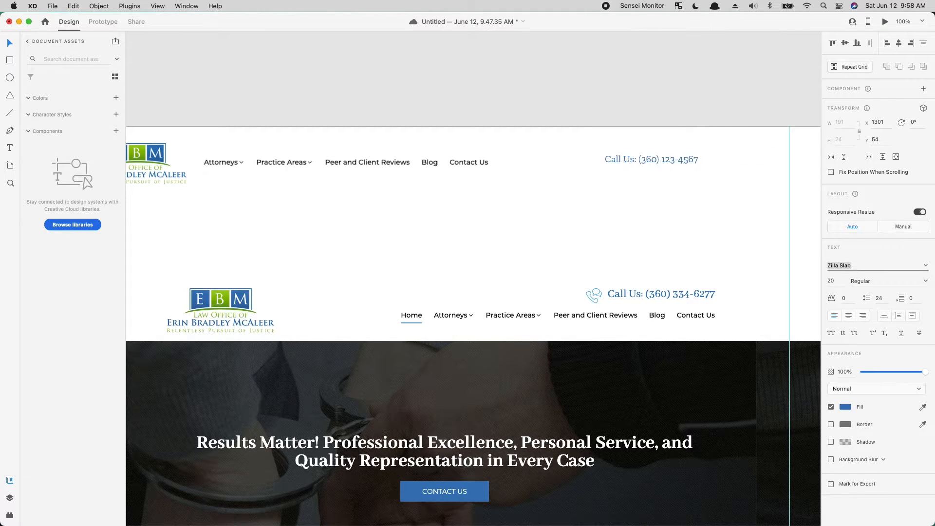
pyautogui.press('Up')
pyautogui.press('Down')
pyautogui.press('Down')
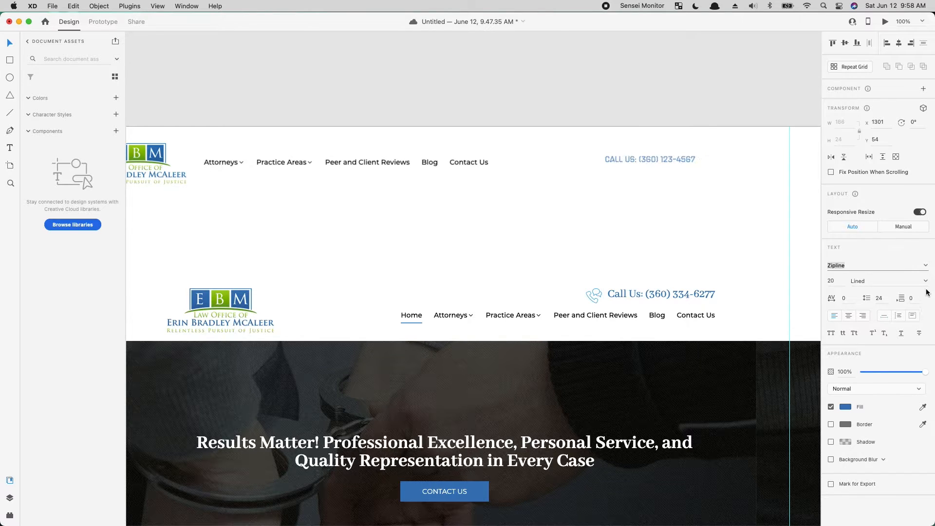
# - Set the "Call Us" text's font to Adelle PE after trying Acier BAT and Acumin Pro SemiCondensed
pyautogui.click(927, 267)
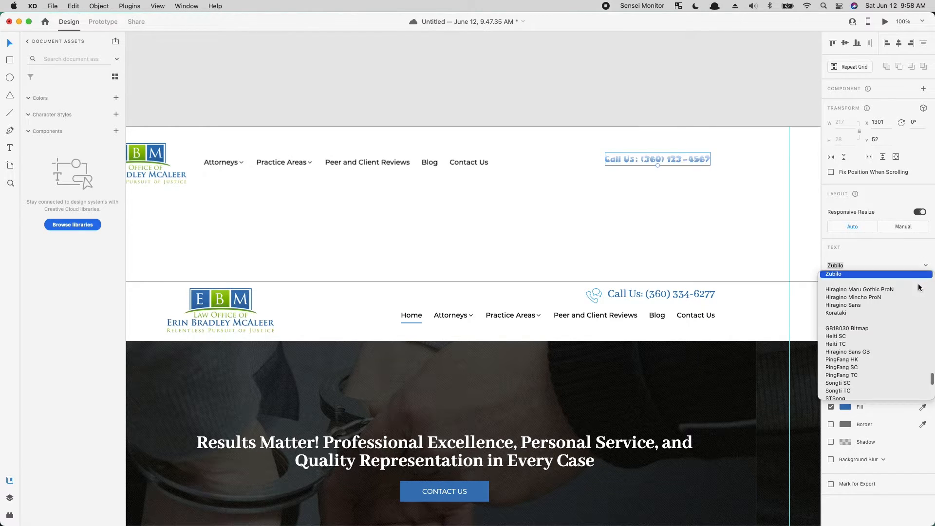
pyautogui.scroll(10, 884, 333)
pyautogui.scroll(20, 893, 338)
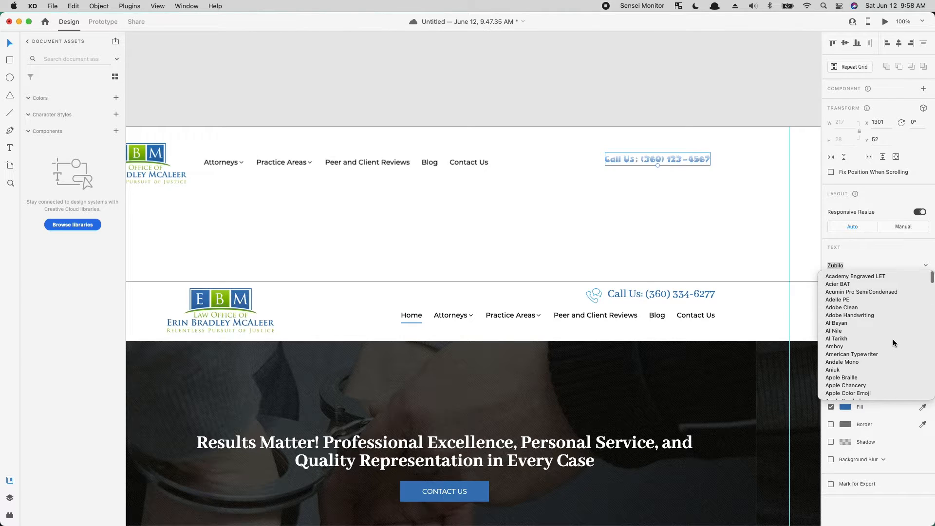
pyautogui.click(866, 300)
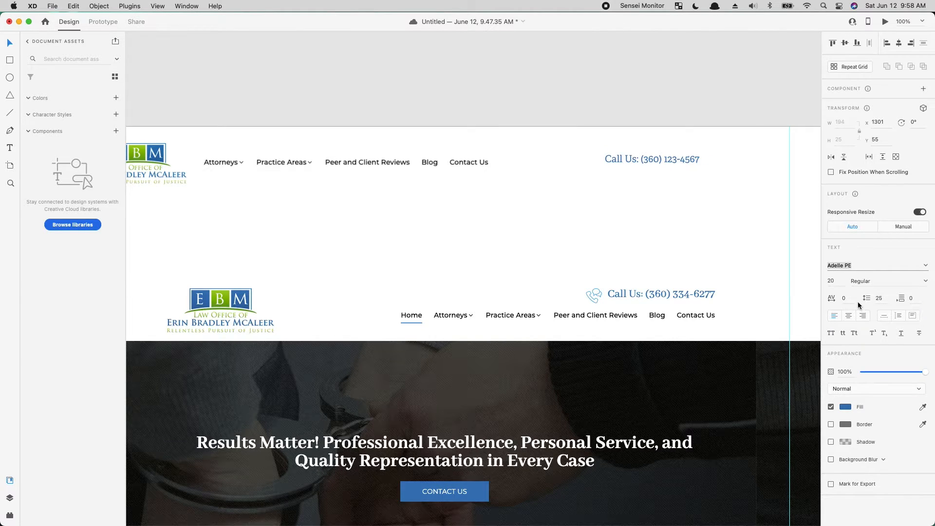
pyautogui.press('super+z')
pyautogui.press('Up')
pyautogui.press('Up')
pyautogui.press('Up')
pyautogui.press('Up')
pyautogui.press('Up')
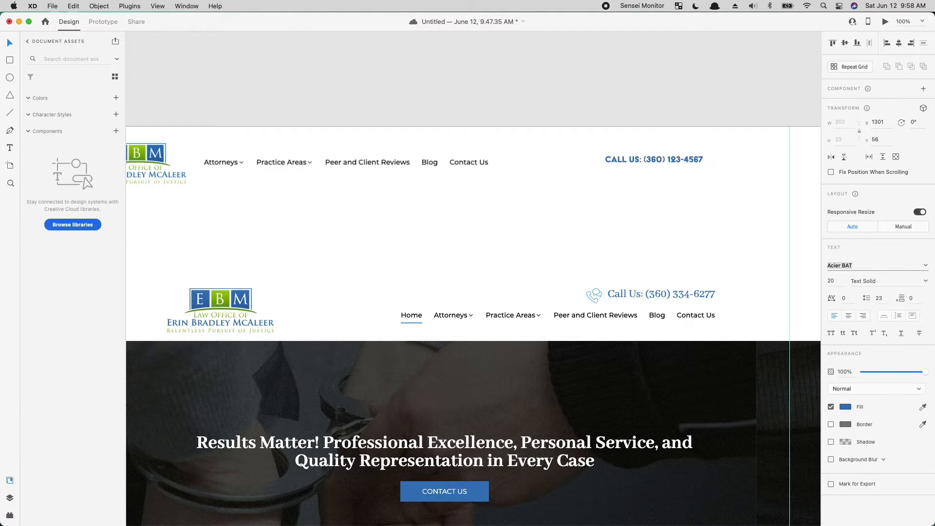
pyautogui.press('Down')
pyautogui.press('Down')
pyautogui.press('Down')
pyautogui.press('Down')
pyautogui.press('Down')
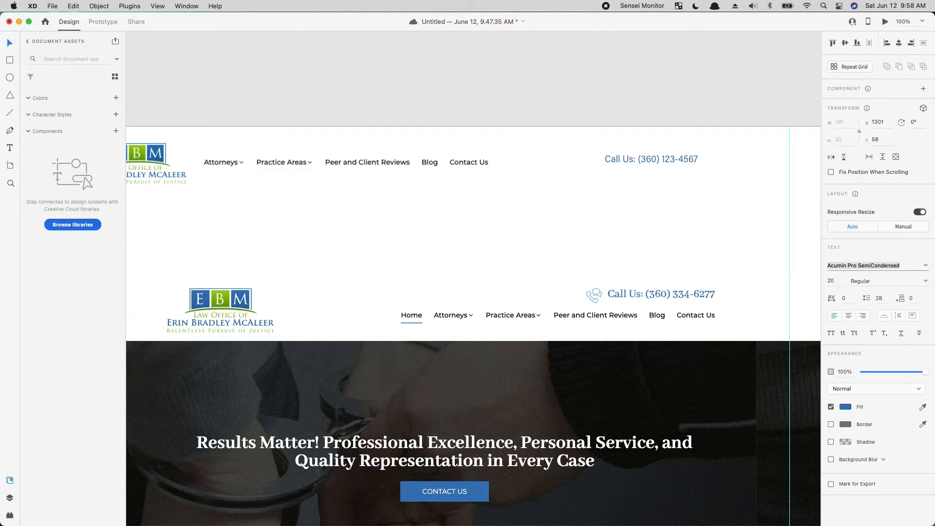
# - Try the whole "Call Us" line in bold at an enlarged font size of 24
pyautogui.click(651, 166)
pyautogui.moveTo(650, 167); pyautogui.dragTo(651, 169)
pyautogui.press('super+b')
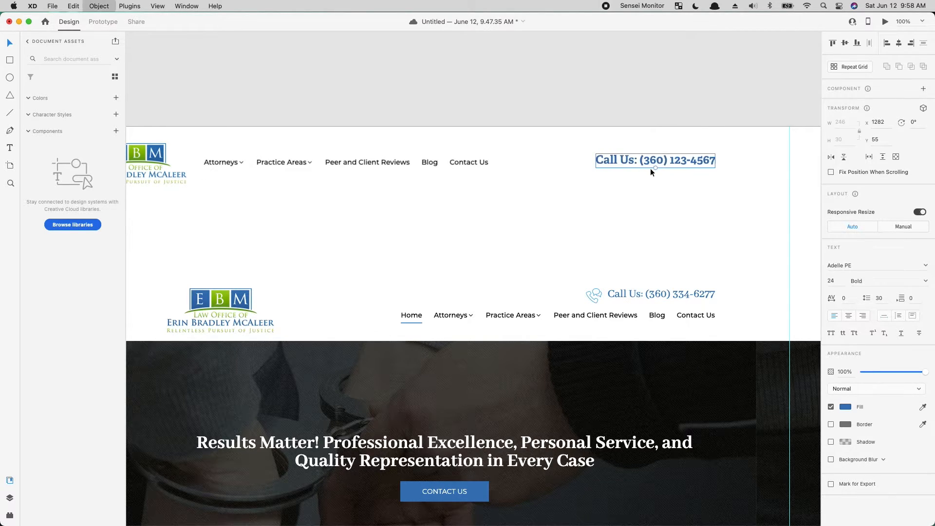
pyautogui.press('super+b')
pyautogui.moveTo(652, 168); pyautogui.dragTo(604, 160)
# - Make only the words "Call Us" bold and move the line closer to the navigation at X 1149, Y 58
pyautogui.doubleClick(612, 161)
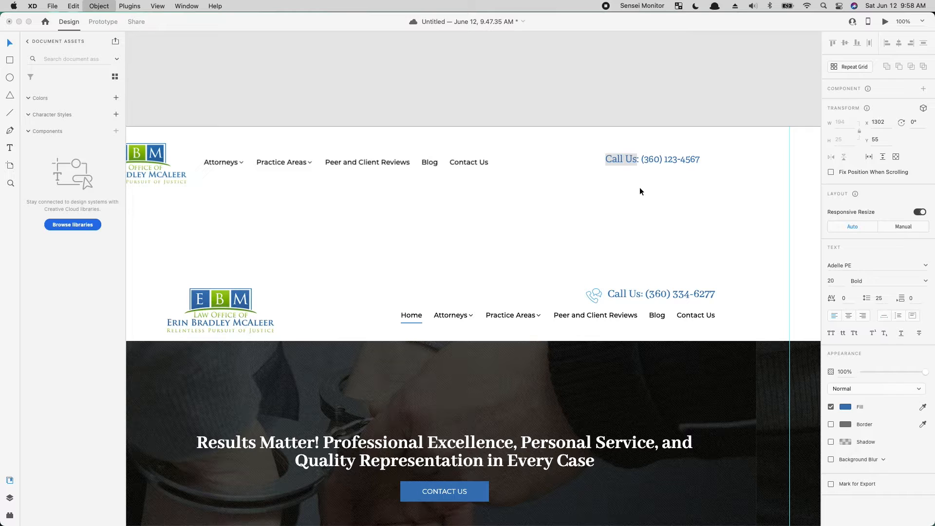
pyautogui.press('super+b')
pyautogui.click(706, 212)
pyautogui.moveTo(684, 164); pyautogui.dragTo(607, 166)
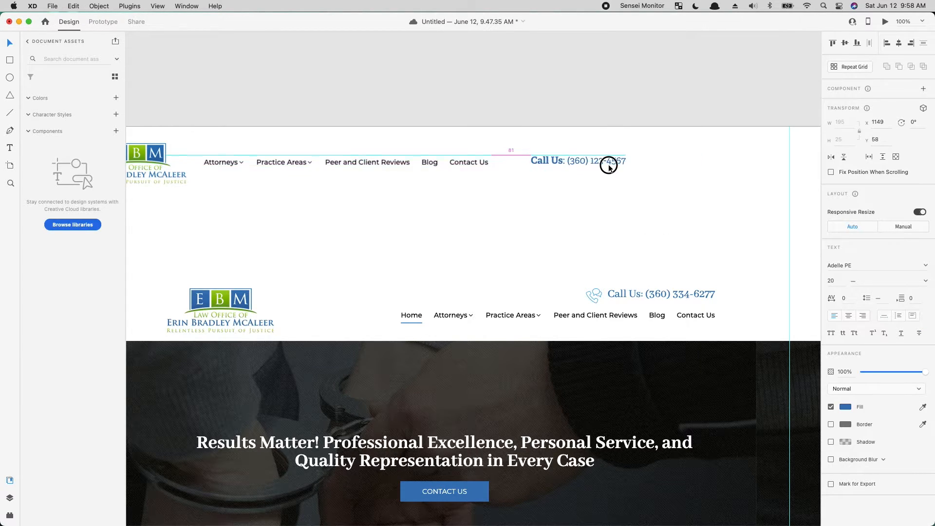
pyautogui.click(561, 232)
# - Place a borderless 240 × 47 px rectangle filled with the logo's green against the header's right guide, level with the "Call Us" text
pyautogui.click(10, 60)
pyautogui.moveTo(461, 212)
pyautogui.mouseDown()
pyautogui.moveTo(715, 247)
pyautogui.moveTo(618, 247)
pyautogui.moveTo(578, 234)
pyautogui.mouseUp()
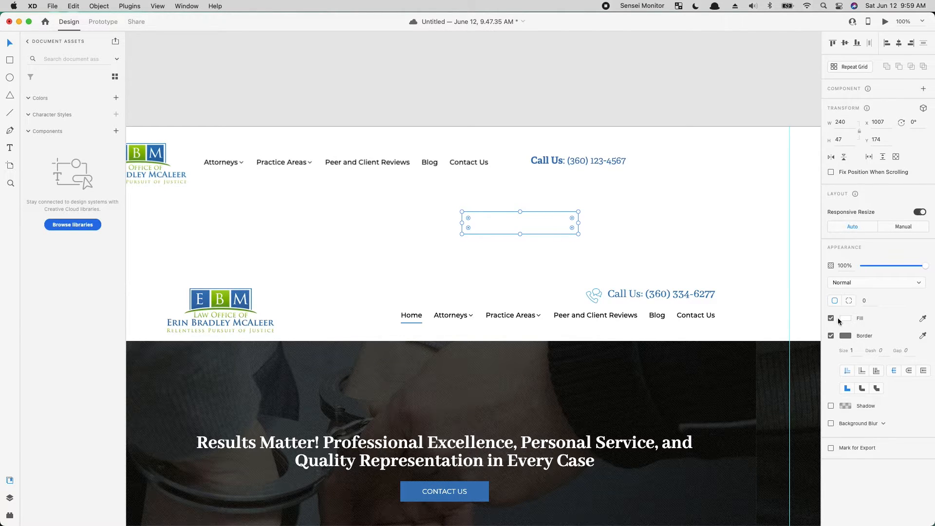
pyautogui.press('i')
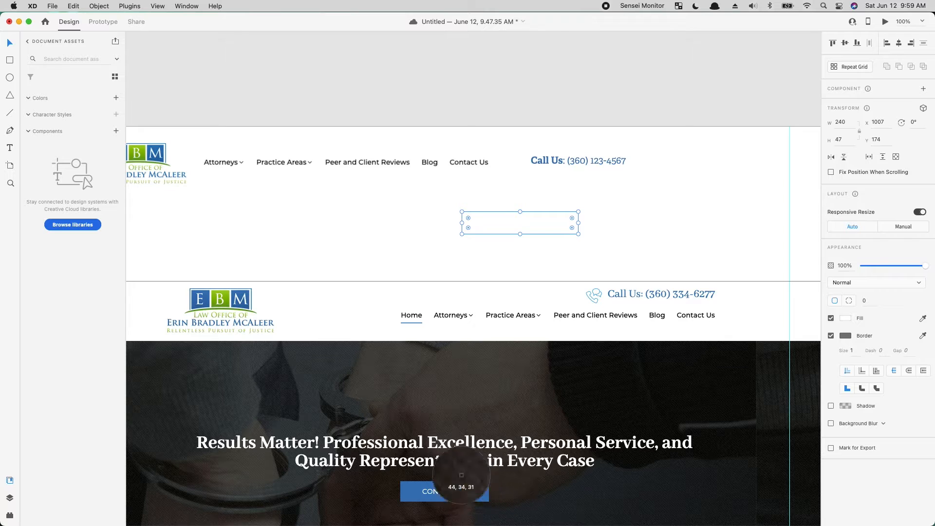
pyautogui.click(214, 299)
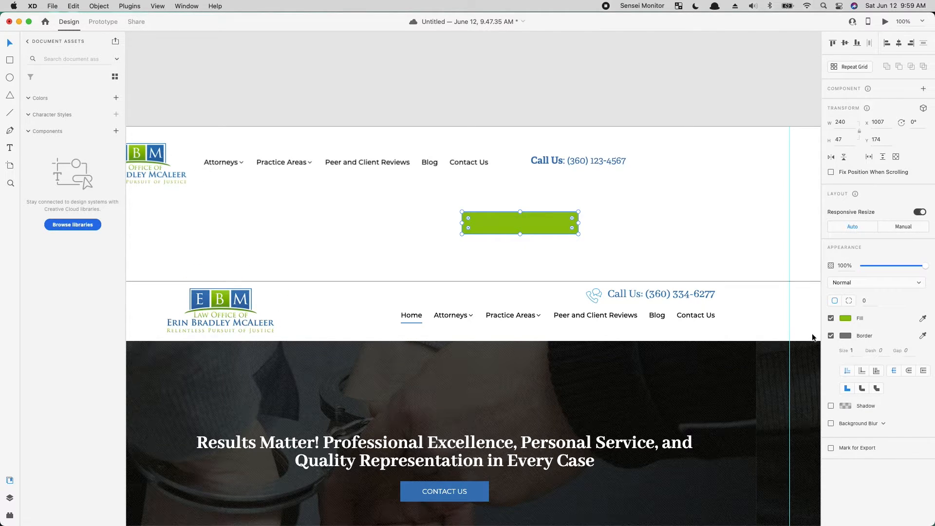
pyautogui.click(831, 336)
pyautogui.moveTo(551, 229); pyautogui.dragTo(707, 165)
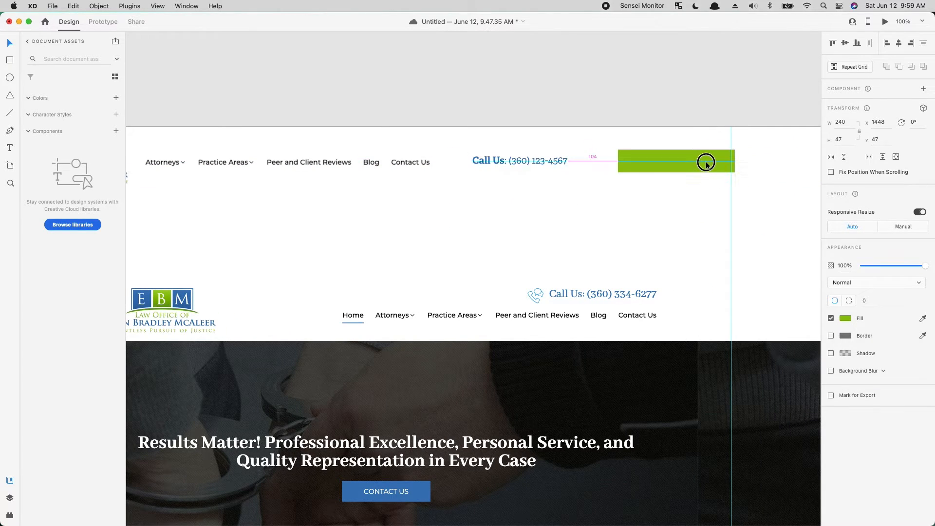
# - Duplicate the "Call Us" text line below the header and change the copy's text to "Request Free Evaluation"
pyautogui.click(542, 163)
pyautogui.keyDown('alt'); pyautogui.moveTo(542, 162); pyautogui.dragTo(550, 207); pyautogui.keyUp('alt')
pyautogui.press('Return')
pyautogui.write('Request Free Evaulat')
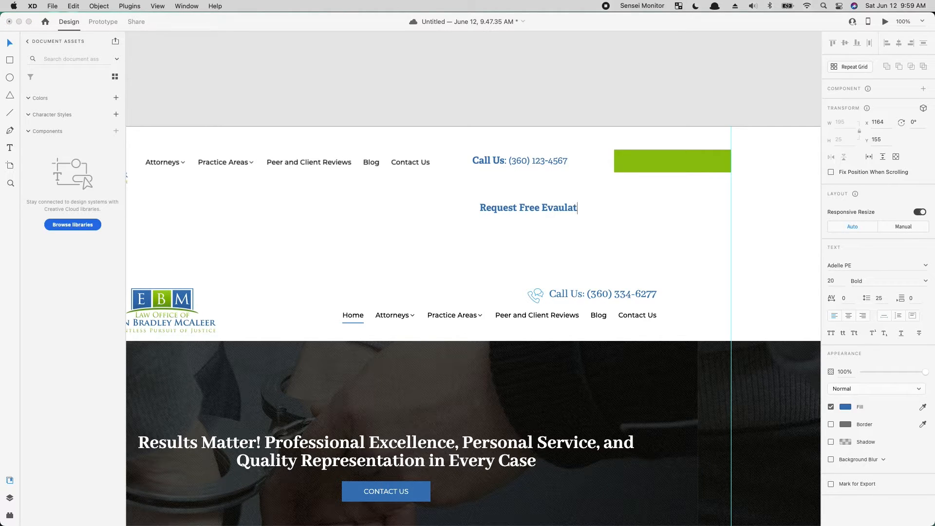
pyautogui.write('ion')
pyautogui.click(557, 220)
pyautogui.press('Escape')
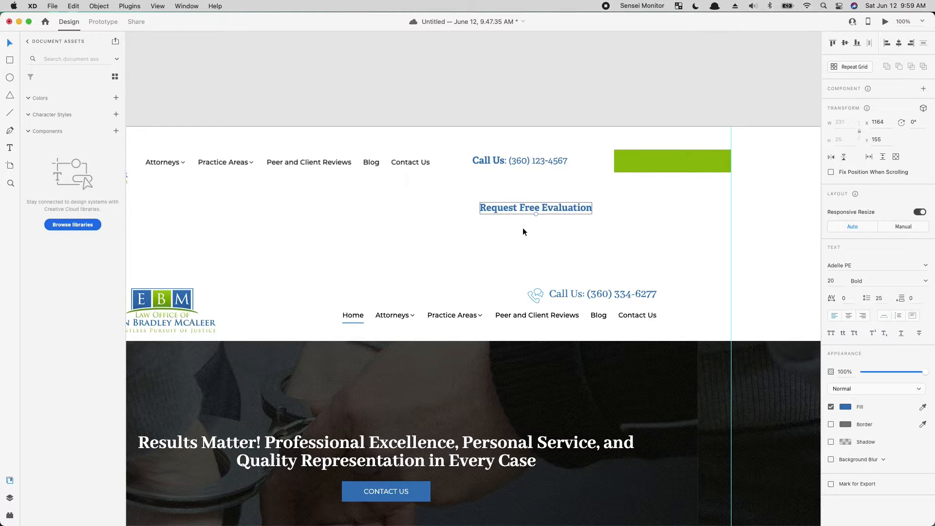
# - Place the "Request Free Evaluation" text in white on the green rectangle at X 1449, Y 58, with the rectangle behind it
pyautogui.moveTo(548, 211); pyautogui.dragTo(681, 164)
pyautogui.click(845, 407)
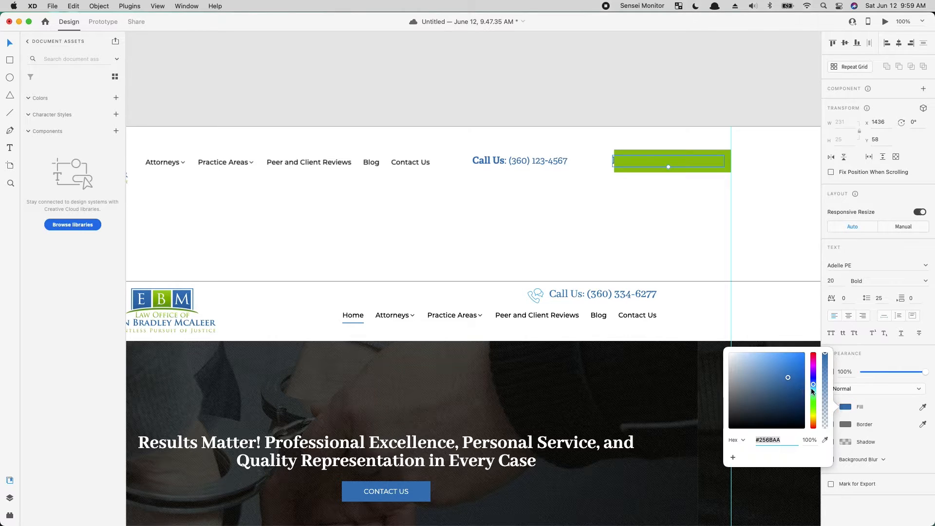
pyautogui.press('Escape')
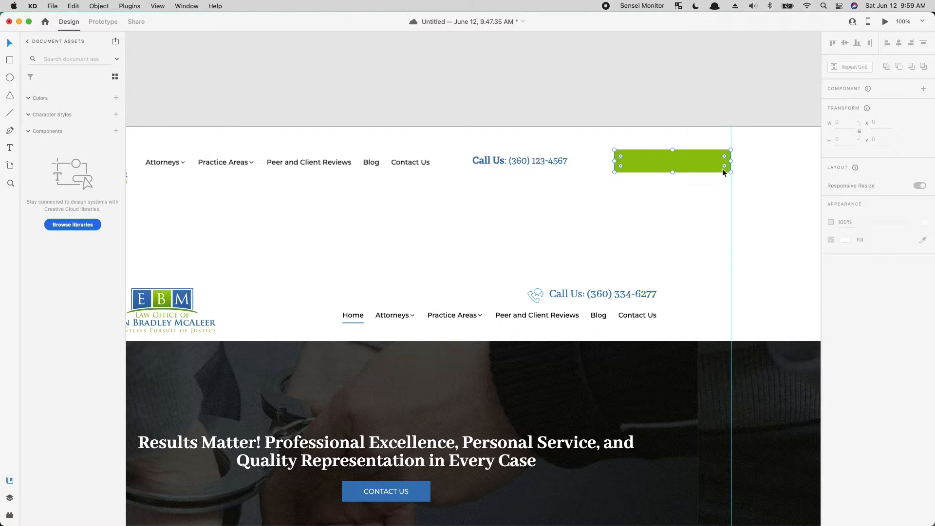
pyautogui.rightClick(722, 168)
pyautogui.click(764, 363)
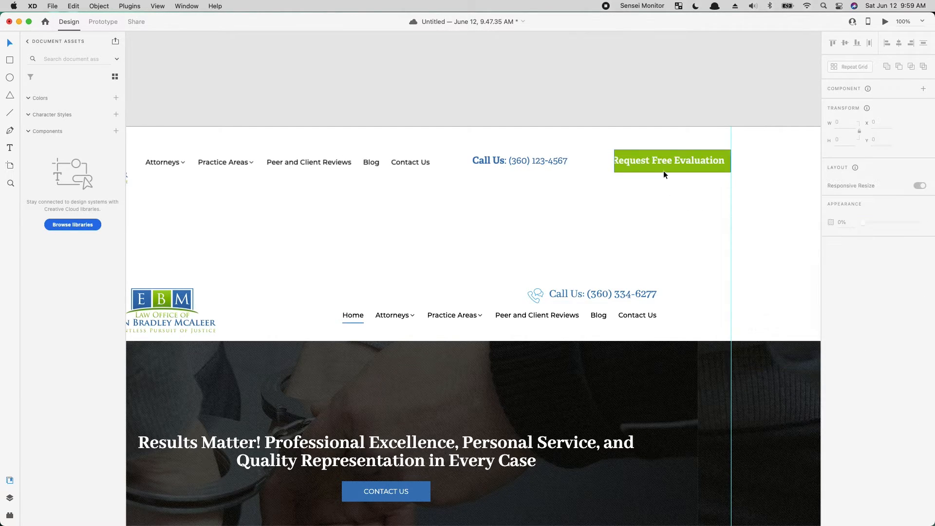
pyautogui.click(682, 162)
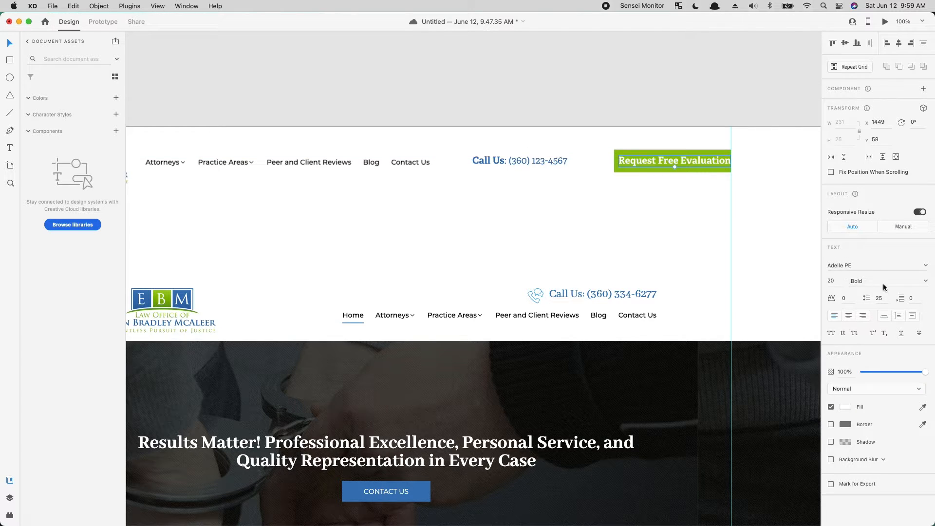
pyautogui.click(559, 162)
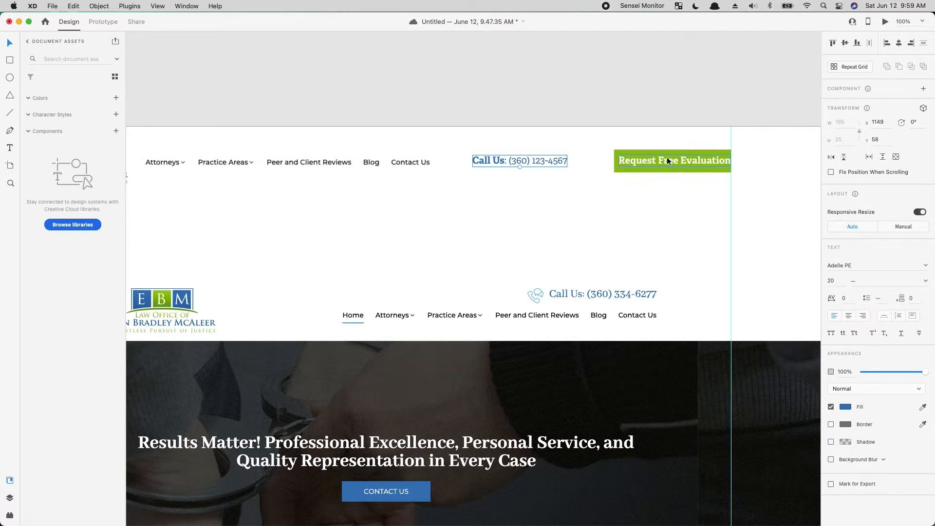
pyautogui.click(644, 160)
pyautogui.click(536, 161)
pyautogui.doubleClick(536, 161)
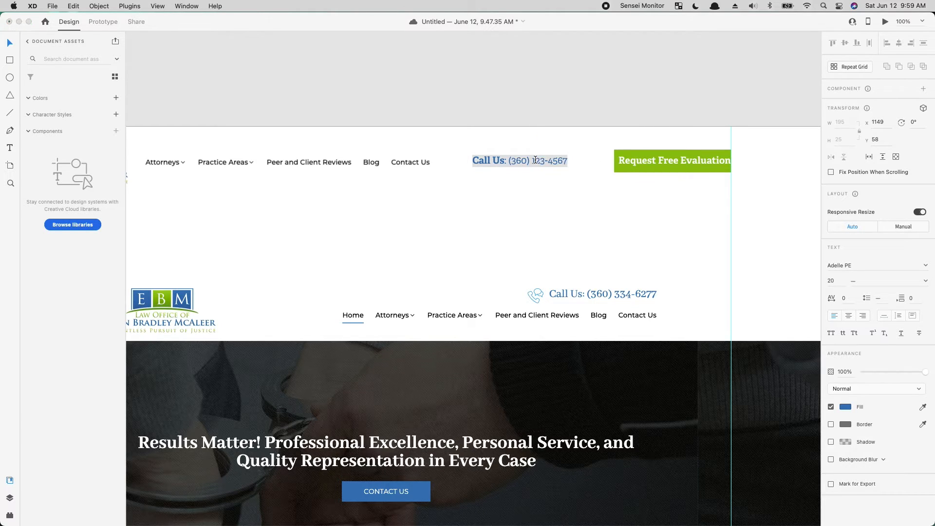
pyautogui.click(562, 220)
# - Reduce the "Request Free Evaluation" button text's font size to 18
pyautogui.click(640, 162)
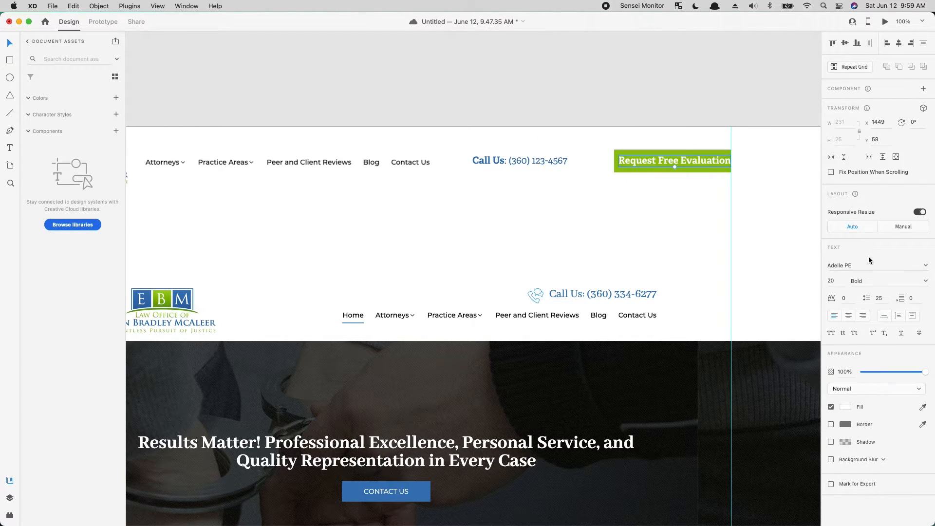
pyautogui.click(842, 284)
pyautogui.write('17')
pyautogui.press('Return')
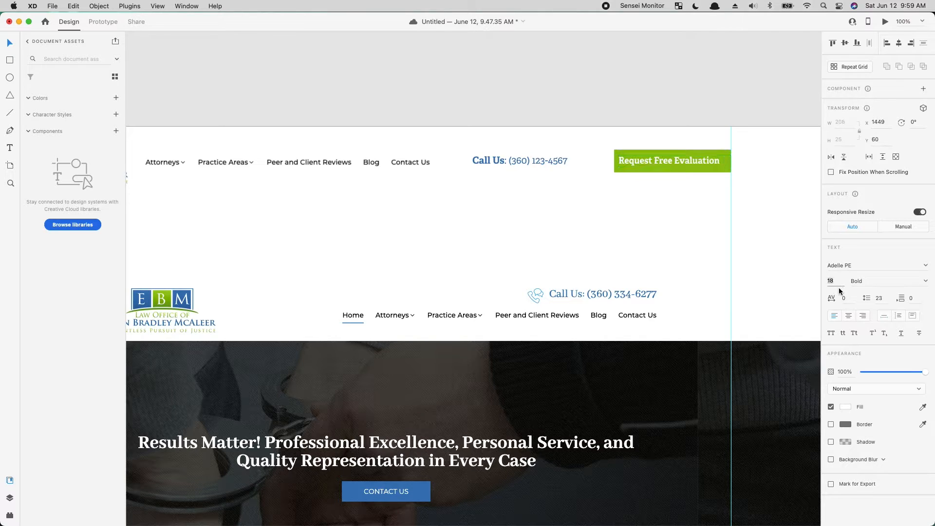
# - Center the evaluation button's text on its rectangle and move the "Call Us" line closer to it at font size 17
pyautogui.moveTo(650, 160); pyautogui.dragTo(656, 159)
pyautogui.click(599, 166)
pyautogui.moveTo(526, 161); pyautogui.dragTo(563, 161)
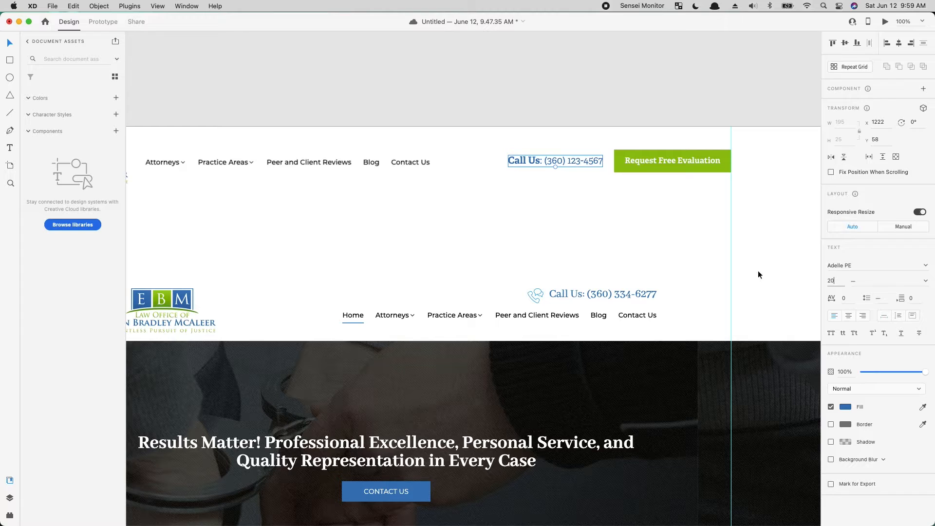
pyautogui.press('Down')
pyautogui.press('Down')
pyautogui.press('Down')
pyautogui.click(559, 187)
# - Recolor the "Request Free Evaluation" button rectangle with the blue sampled from the logo
pyautogui.click(633, 175)
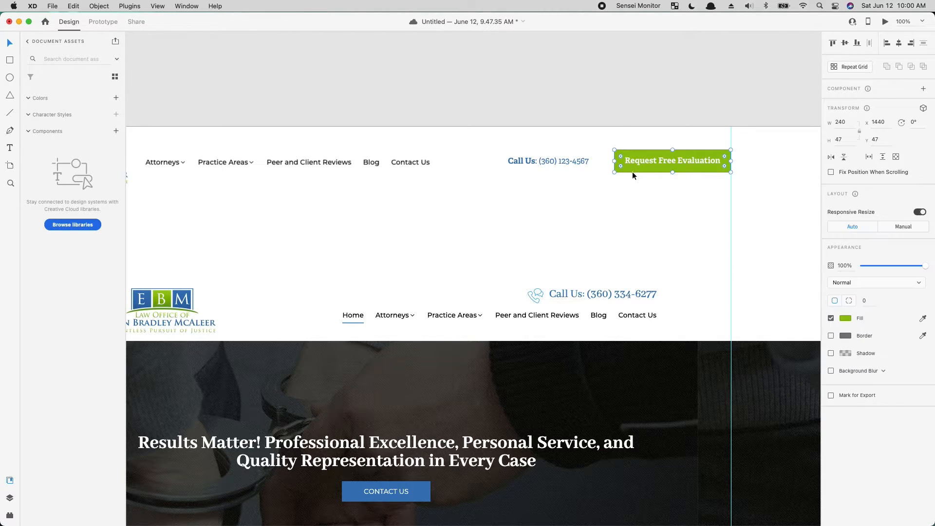
pyautogui.press('i')
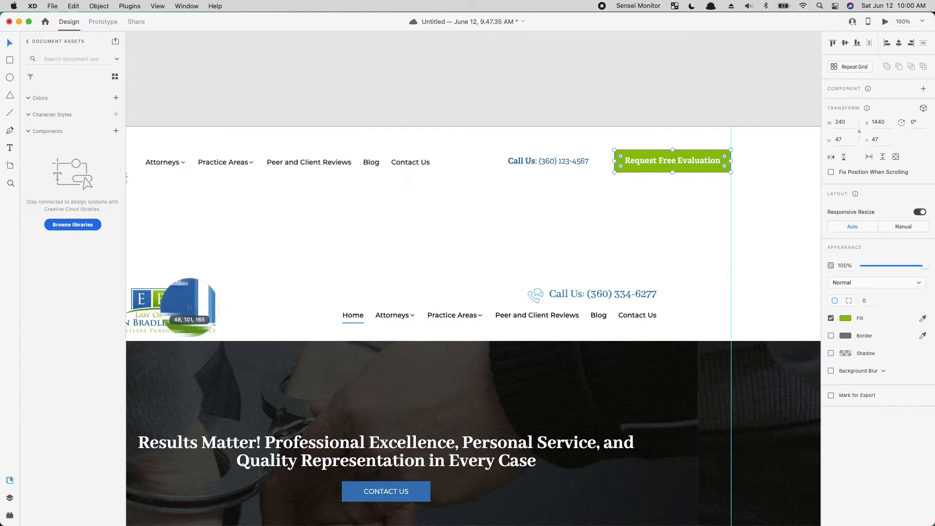
pyautogui.click(187, 302)
pyautogui.click(646, 161)
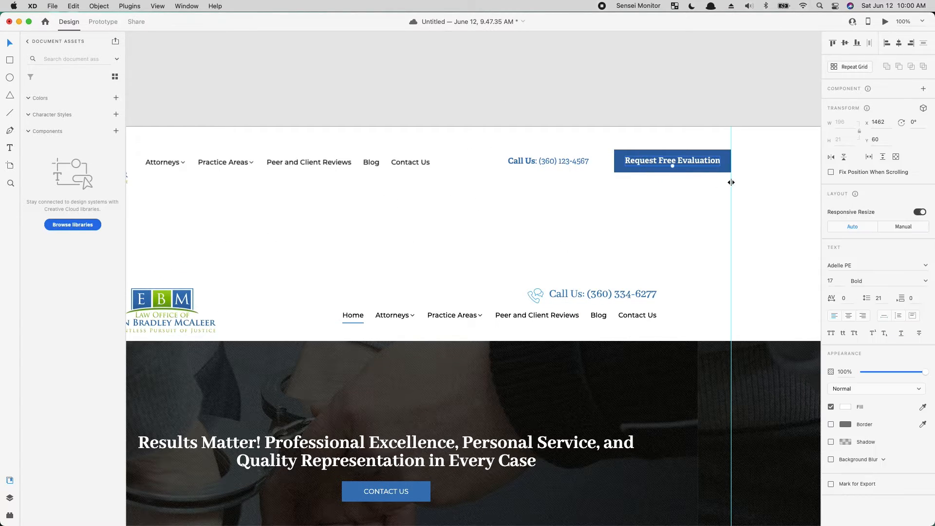
pyautogui.click(648, 200)
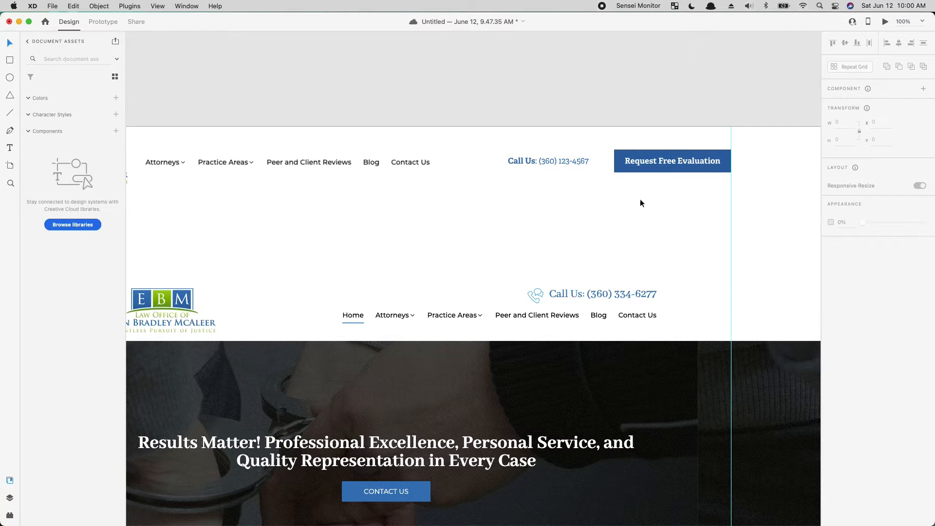
# - Move the "Call Us" text closer to the "Request Free Evaluation" button
pyautogui.moveTo(560, 164); pyautogui.dragTo(570, 161)
pyautogui.click(551, 237)
pyautogui.moveTo(549, 193); pyautogui.dragTo(507, 200)
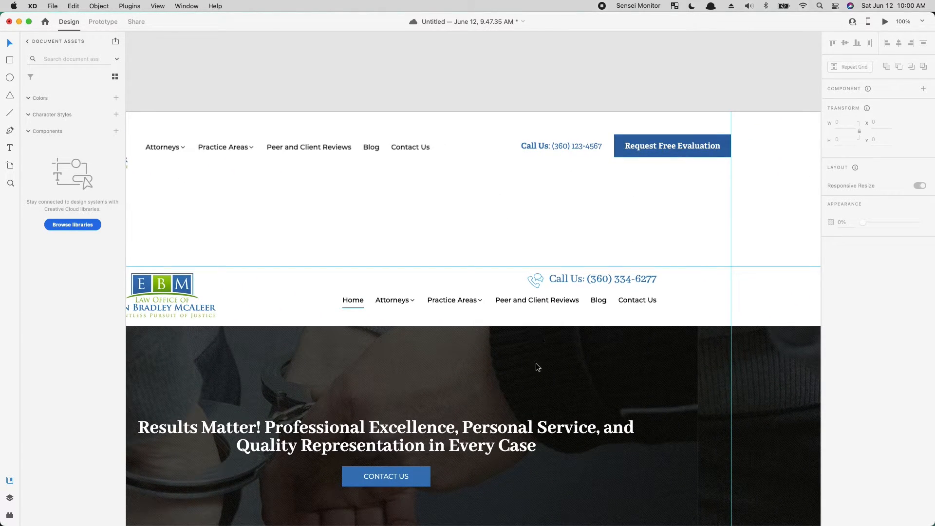
# - Move the reference homepage further down the artboard to clear space below the new header
pyautogui.moveTo(520, 429); pyautogui.dragTo(591, 319)
pyautogui.press('super+minus')
pyautogui.press('super+minus')
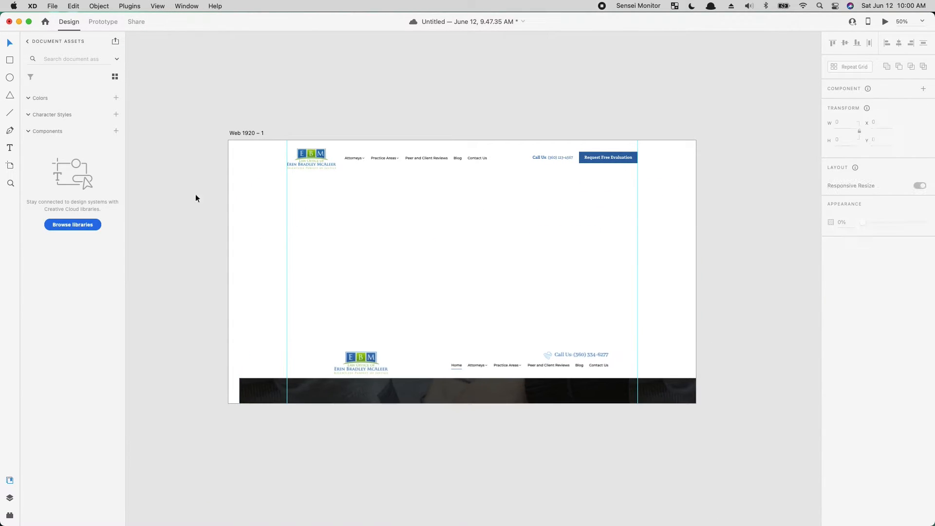
# - Draw a full-width 1920 × 544 px rectangle at X 0, Y 139 directly below the header for the hero section
pyautogui.click(10, 61)
pyautogui.moveTo(627, 202)
pyautogui.mouseDown()
pyautogui.moveTo(208, 282)
pyautogui.moveTo(244, 287)
pyautogui.moveTo(229, 299)
pyautogui.mouseUp()
pyautogui.press('v')
pyautogui.moveTo(425, 272); pyautogui.dragTo(423, 244)
pyautogui.moveTo(627, 271); pyautogui.dragTo(696, 307)
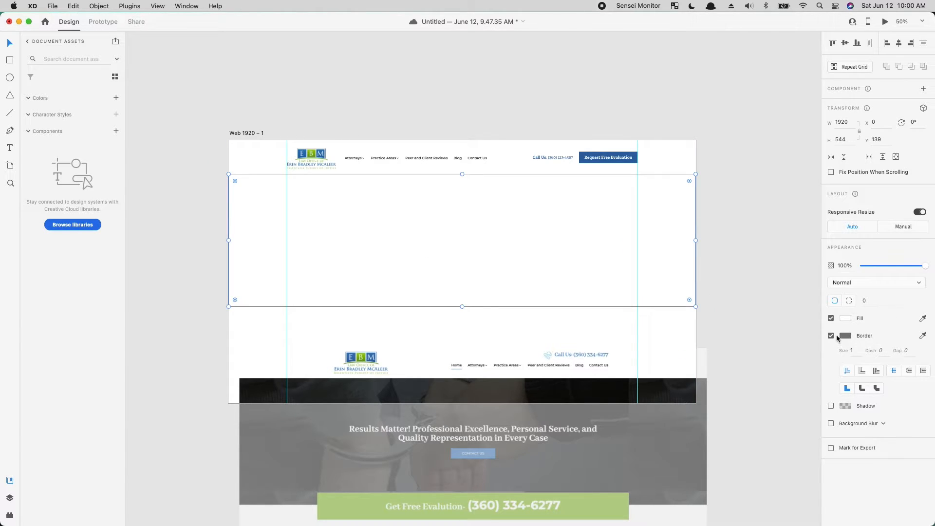
# - Remove the hero rectangle's border and fill it with a medium grey
pyautogui.click(831, 336)
pyautogui.click(848, 318)
pyautogui.click(717, 287)
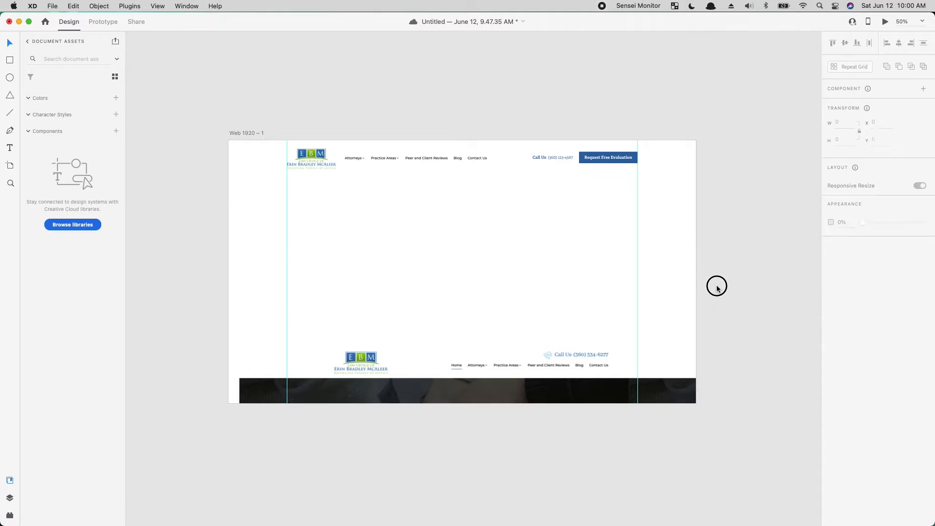
pyautogui.click(641, 294)
pyautogui.click(842, 318)
pyautogui.moveTo(786, 313); pyautogui.dragTo(729, 297)
pyautogui.click(756, 145)
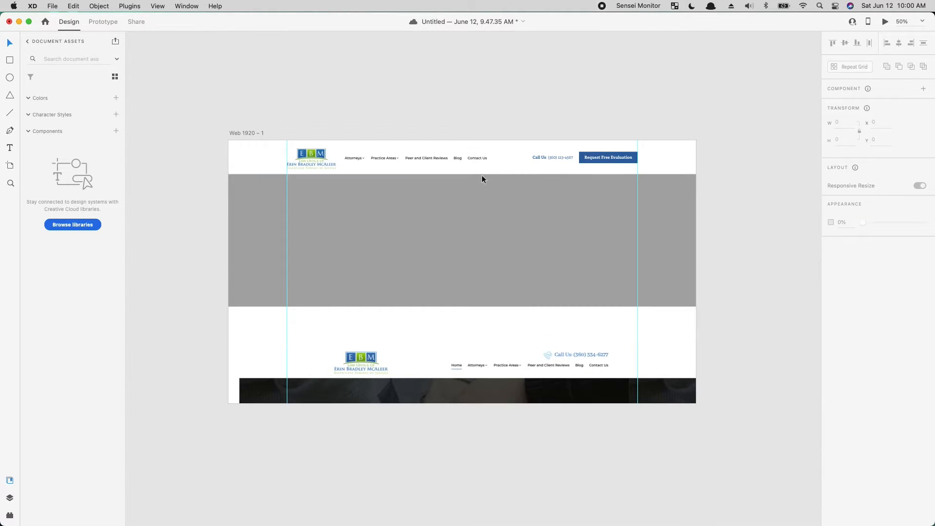
# - Align the header's logo, navigation, "Call Us" text and evaluation button to their common vertical middle
pyautogui.press('super+plus')
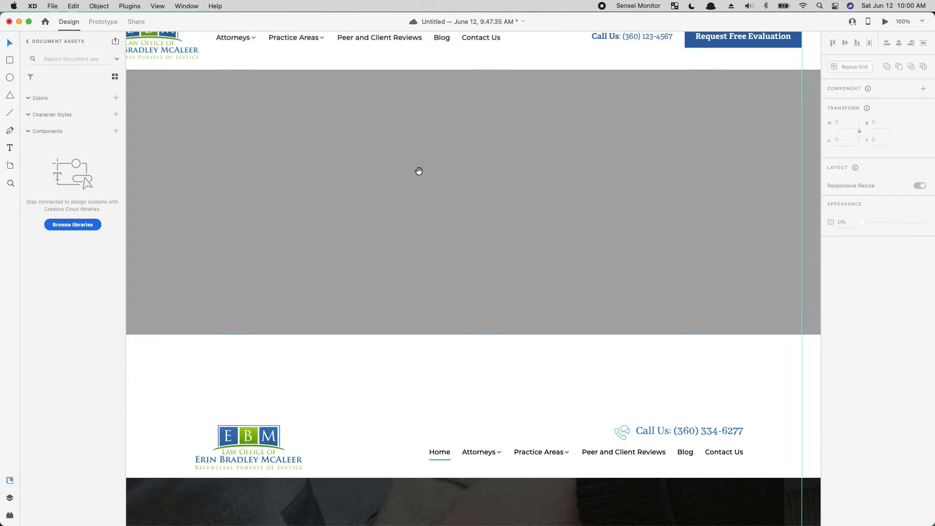
pyautogui.moveTo(420, 171); pyautogui.dragTo(502, 376)
pyautogui.moveTo(204, 178); pyautogui.dragTo(761, 263)
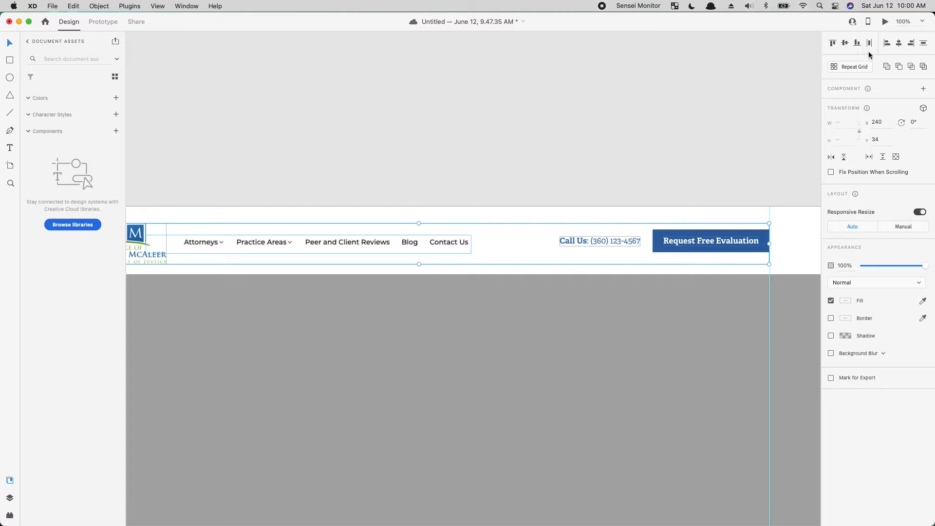
pyautogui.click(845, 44)
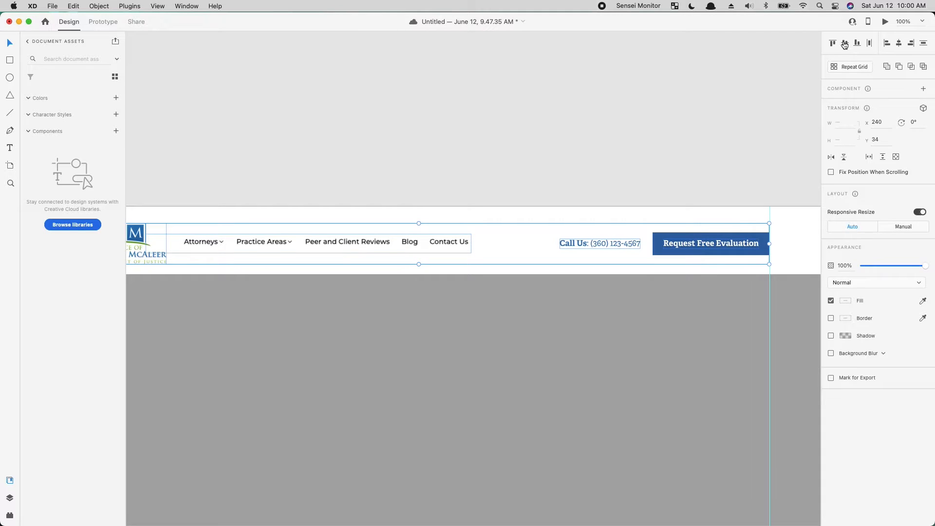
pyautogui.click(555, 154)
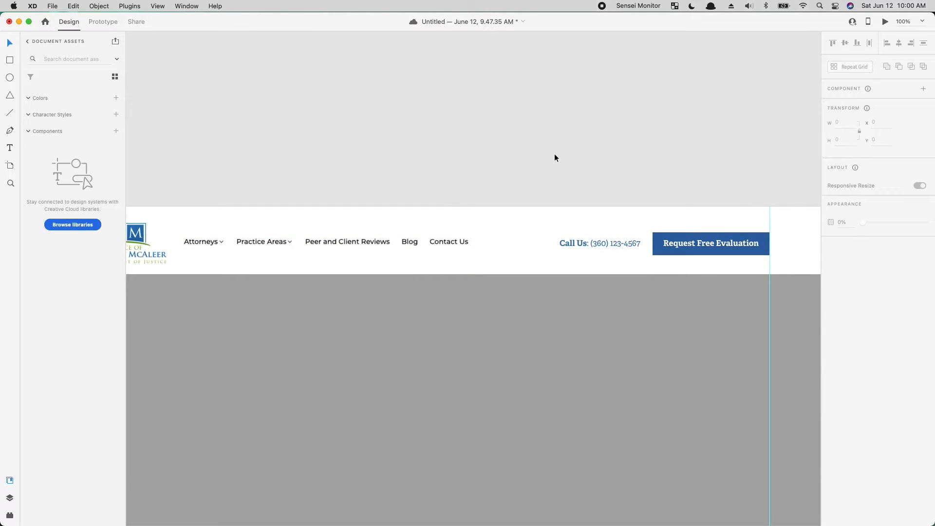
# - Nudge the "Call Us" text and the evaluation button slightly upward in the header
pyautogui.click(448, 244)
pyautogui.click(603, 257)
pyautogui.moveTo(603, 257); pyautogui.dragTo(763, 232)
pyautogui.hotkey('shift', 'Up')
pyautogui.press('Down')
pyautogui.press('Down')
pyautogui.press('Down')
pyautogui.press('Down')
pyautogui.press('Down')
# - Shift all header elements up and raise the grey hero rectangle to make the header shorter
pyautogui.moveTo(754, 157); pyautogui.dragTo(116, 257)
pyautogui.moveTo(249, 236); pyautogui.dragTo(248, 230)
pyautogui.click(287, 329)
pyautogui.moveTo(287, 329); pyautogui.dragTo(284, 323)
# - Adjust the heights of the navigation links, "Call Us" text and evaluation button until they sit level in the header
pyautogui.hscroll(5, 337, 185)
pyautogui.moveTo(387, 253); pyautogui.dragTo(387, 258)
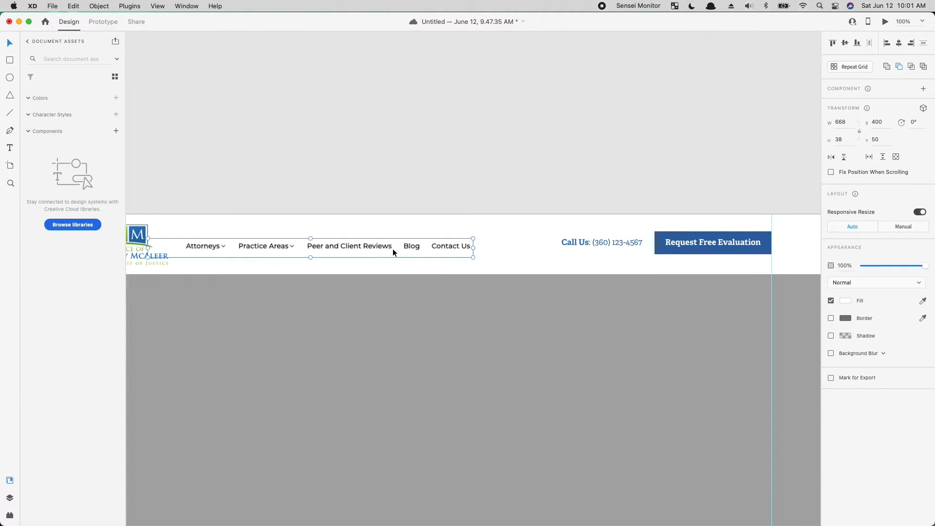
pyautogui.press('Up')
pyautogui.press('Up')
pyautogui.press('Up')
pyautogui.click(435, 171)
pyautogui.moveTo(511, 235); pyautogui.dragTo(732, 246)
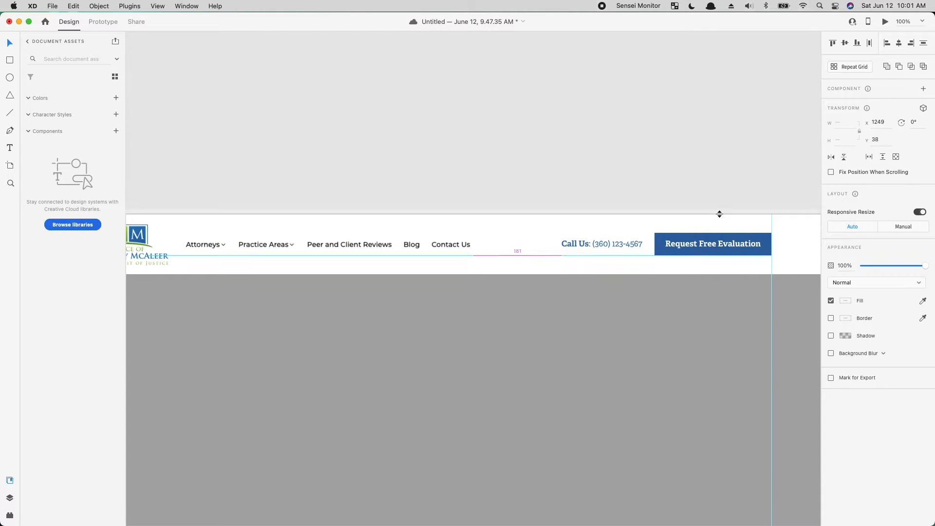
pyautogui.click(760, 196)
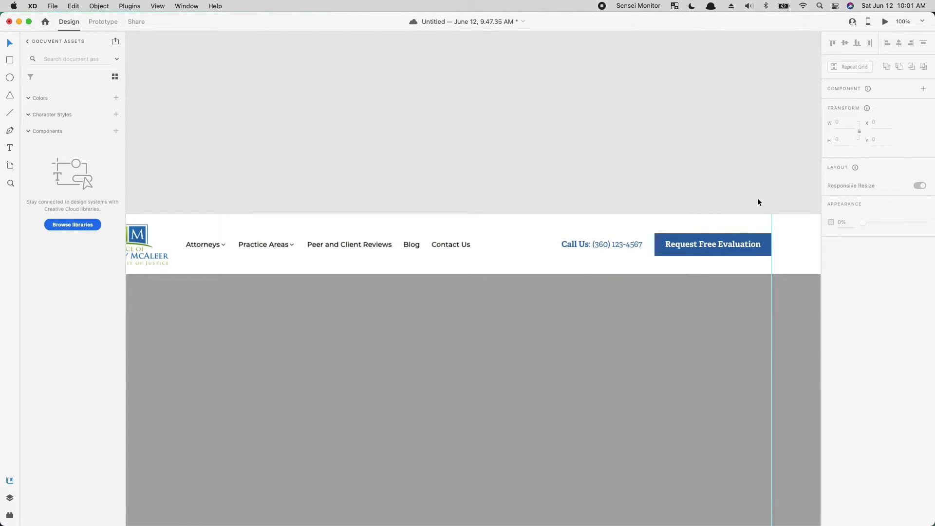
# - Move the reference homepage off the artboard and place it beside it at X 1993, Y 11
pyautogui.press('super+minus')
pyautogui.press('space')
pyautogui.moveTo(482, 407); pyautogui.dragTo(508, 268)
pyautogui.moveTo(472, 352); pyautogui.dragTo(722, 155)
pyautogui.moveTo(624, 212)
pyautogui.mouseDown()
pyautogui.moveTo(605, 215)
pyautogui.moveTo(620, 219)
pyautogui.mouseUp()
# - Hide the document assets beside the canvas and save the document
pyautogui.press('space')
pyautogui.moveTo(608, 296); pyautogui.dragTo(420, 331)
pyautogui.press('super+1')
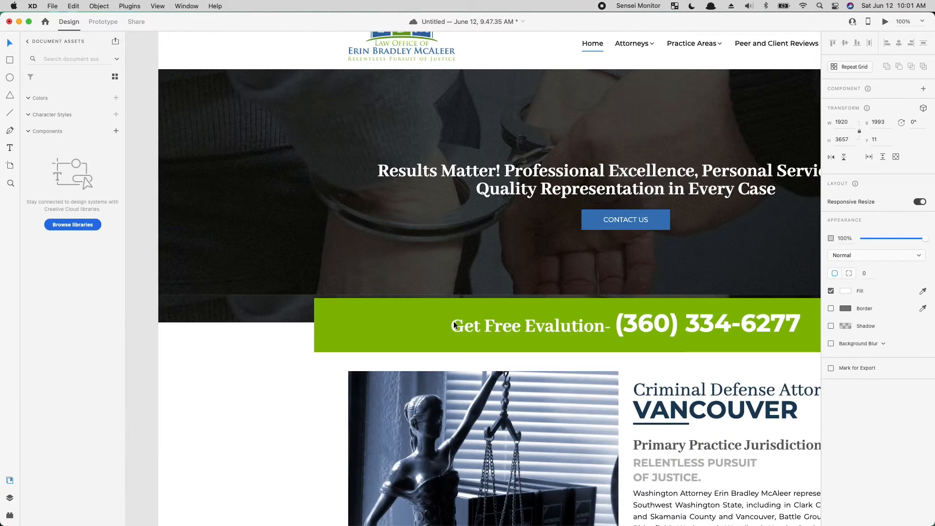
pyautogui.moveTo(537, 277); pyautogui.dragTo(443, 391)
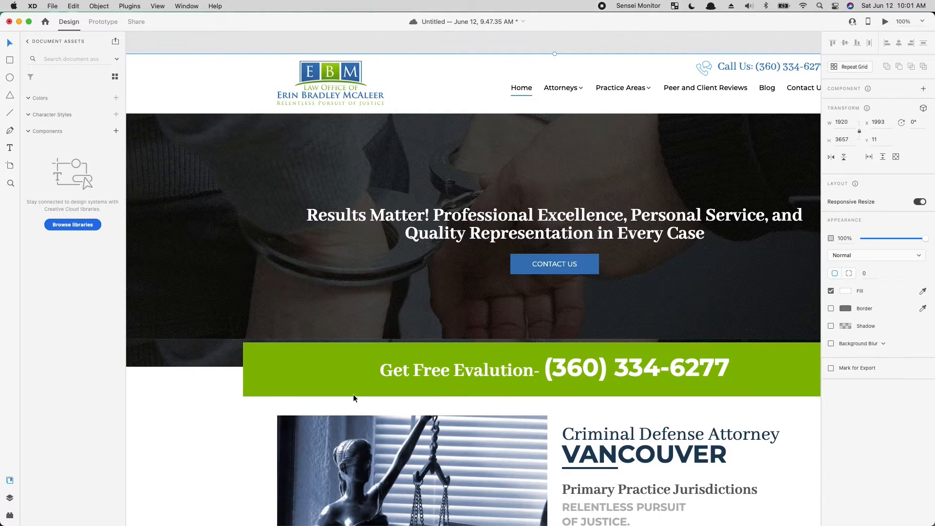
pyautogui.click(9, 481)
pyautogui.moveTo(436, 385); pyautogui.dragTo(414, 390)
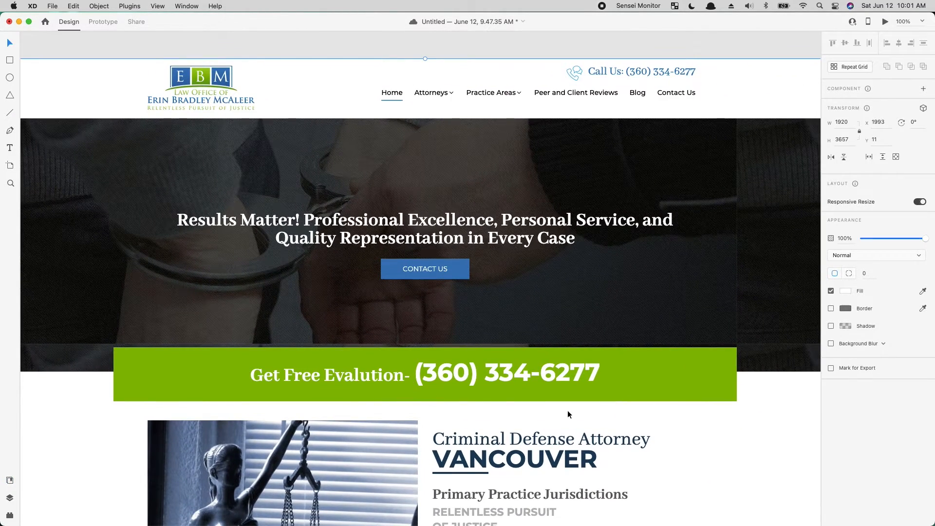
pyautogui.press('super+minus')
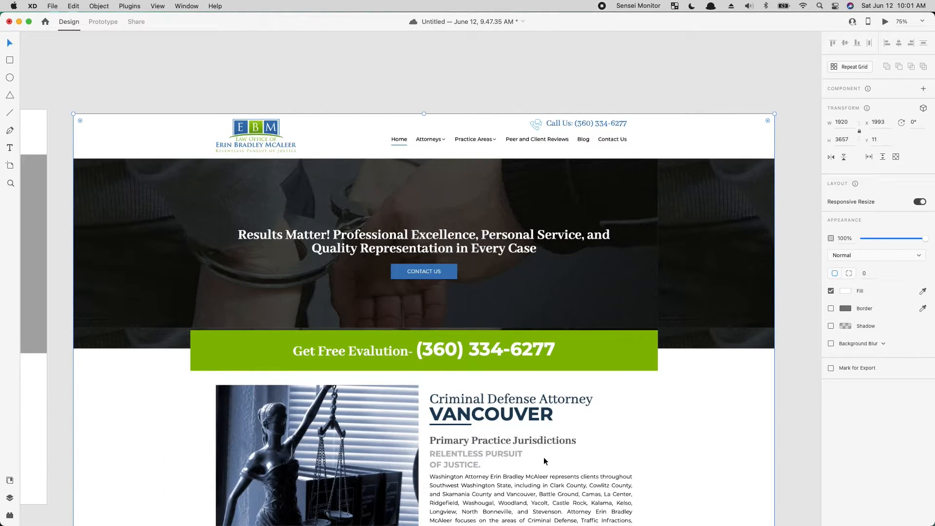
pyautogui.press('super+s')
pyautogui.click(509, 81)
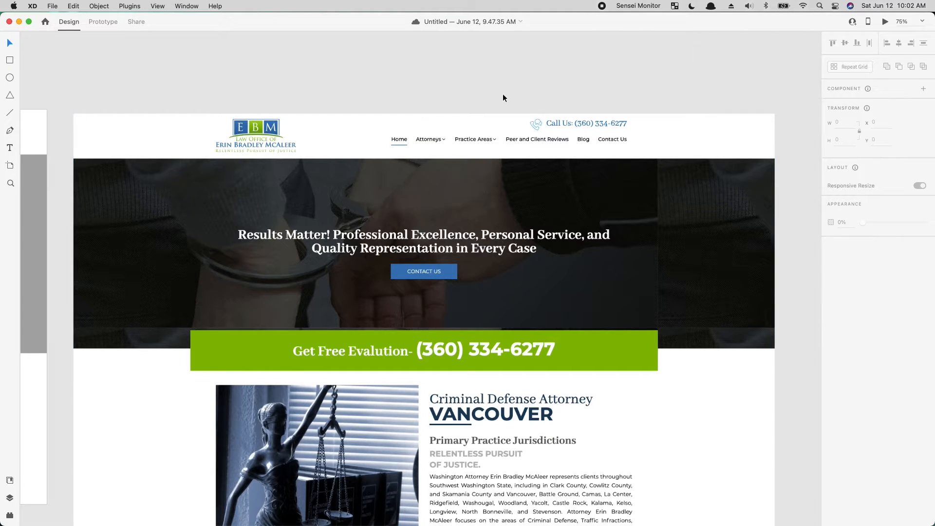
pyautogui.moveTo(404, 315); pyautogui.dragTo(415, 259)
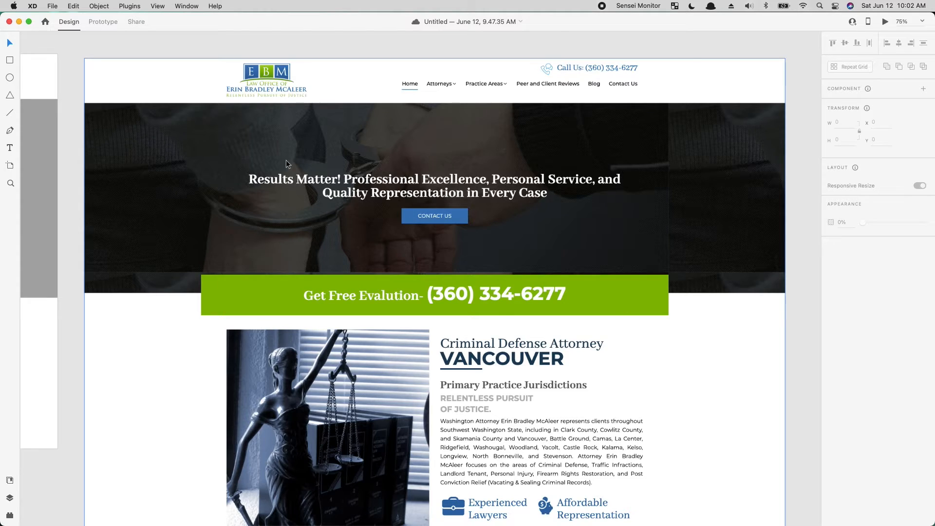
pyautogui.moveTo(224, 305); pyautogui.dragTo(687, 335)
pyautogui.moveTo(225, 249); pyautogui.dragTo(457, 292)
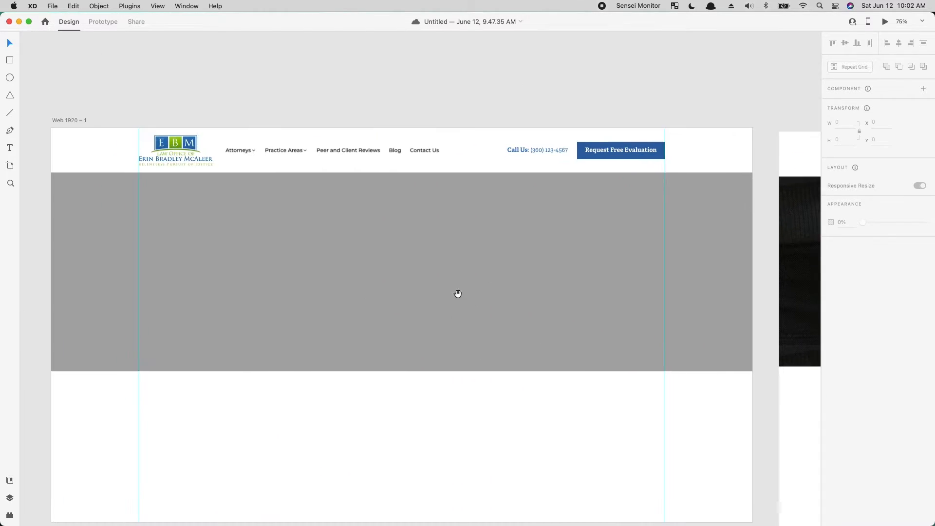
pyautogui.doubleClick(595, 147)
pyautogui.click(617, 154)
pyautogui.moveTo(618, 153); pyautogui.dragTo(402, 252)
pyautogui.press('super+z')
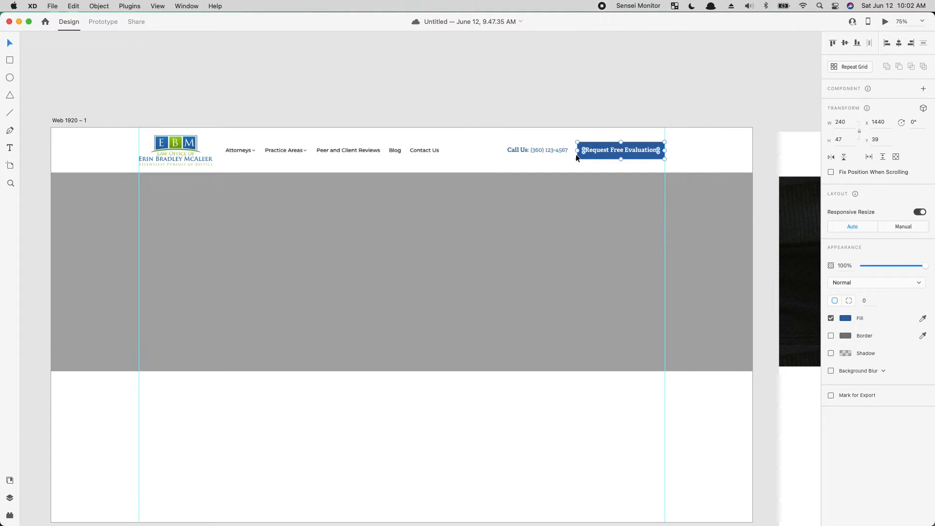
# - Paste a copy of the "Request Free Evaluation" text onto the grey hero rectangle and enlarge it to font size 38
pyautogui.doubleClick(592, 150)
pyautogui.press('Escape')
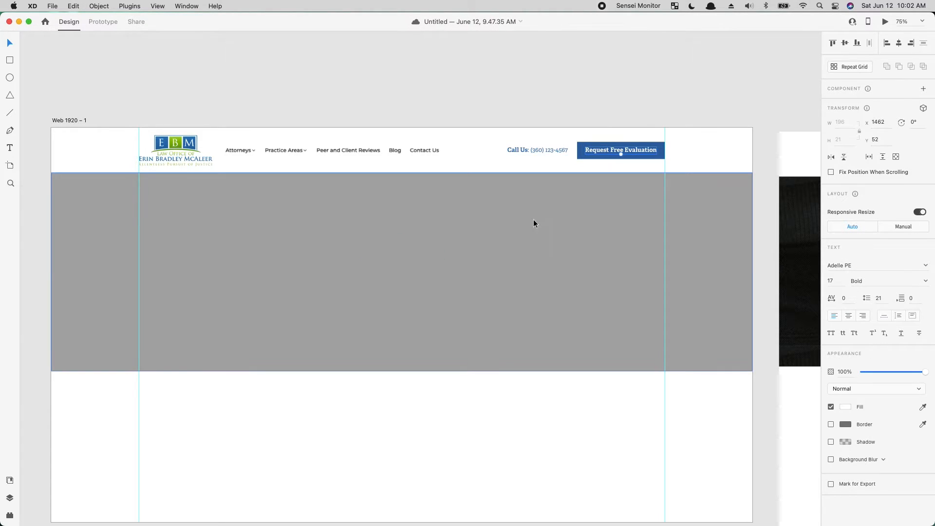
pyautogui.click(522, 197)
pyautogui.press('super+v')
pyautogui.moveTo(622, 149); pyautogui.dragTo(364, 295)
pyautogui.press('space')
pyautogui.moveTo(582, 337); pyautogui.dragTo(495, 291)
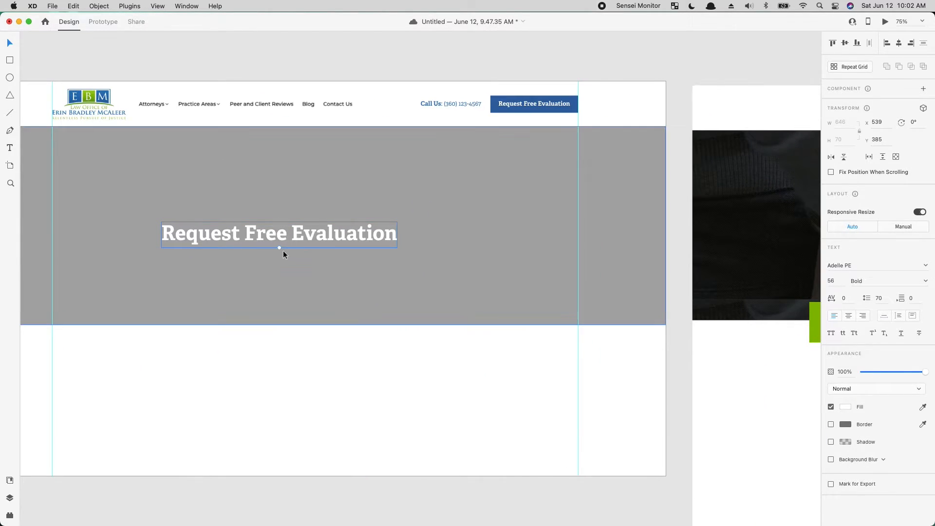
pyautogui.moveTo(280, 247); pyautogui.dragTo(284, 239)
# - With the reference homepage moved below it, replace the hero text with "Results Matter! Professional Excellence, Personal Service, and / Quality Representation in Every Case"
pyautogui.moveTo(733, 216); pyautogui.dragTo(34, 404)
pyautogui.doubleClick(282, 225)
pyautogui.press('super+a')
pyautogui.write('RE')
pyautogui.press('BackSpace')
pyautogui.write('e')
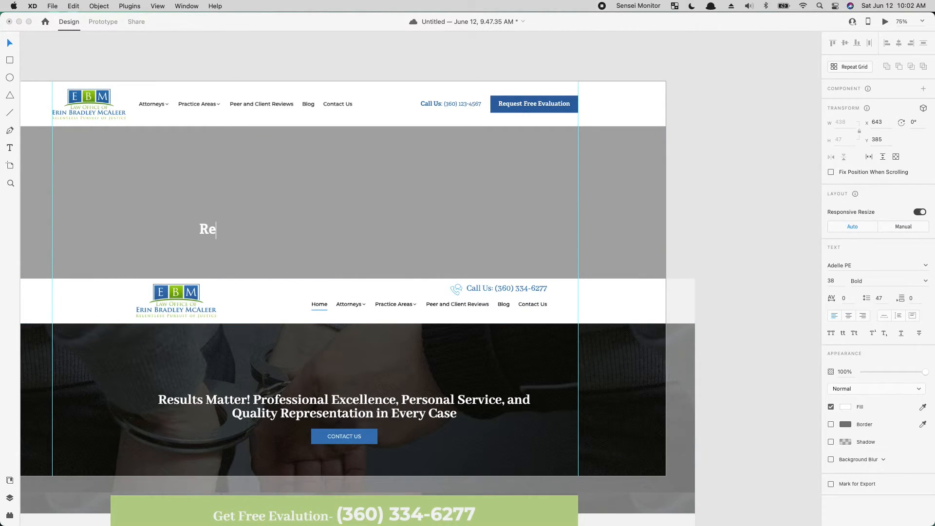
pyautogui.write('sults Matter')
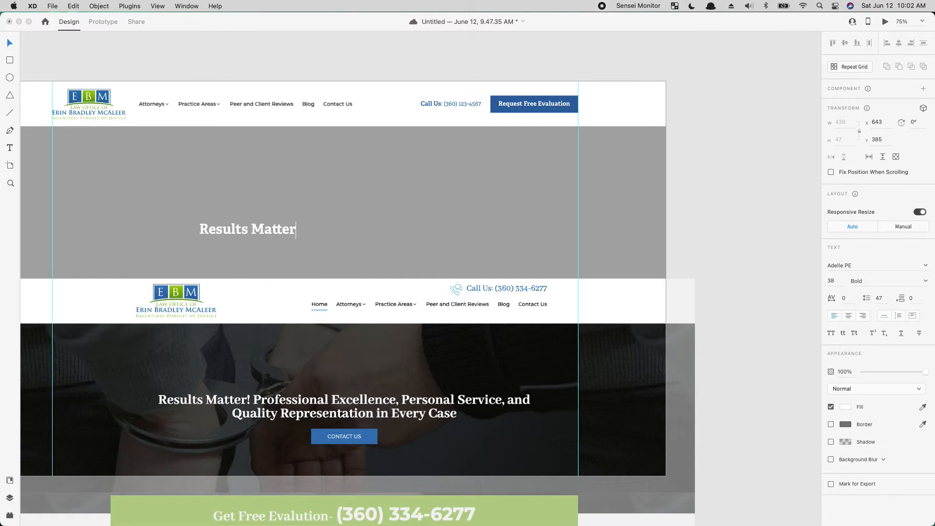
pyautogui.write('! Professional E')
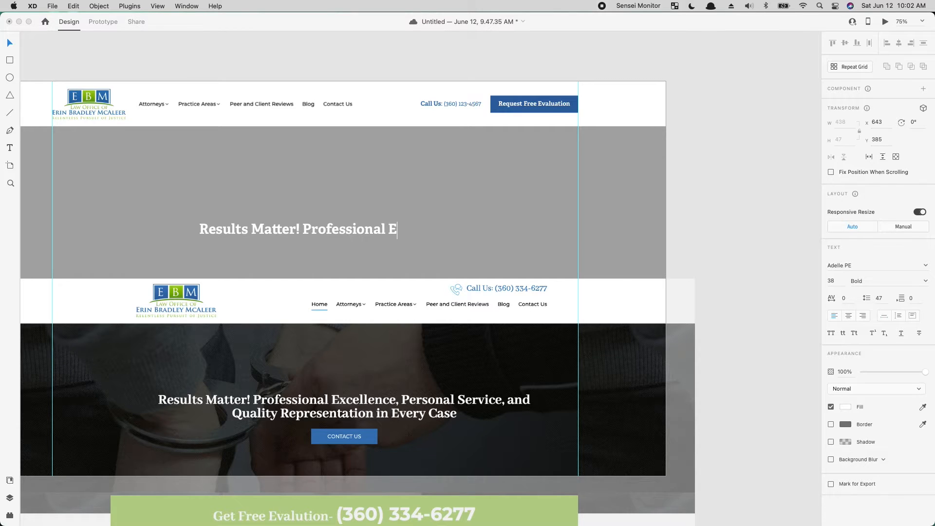
pyautogui.write('xcellence, P')
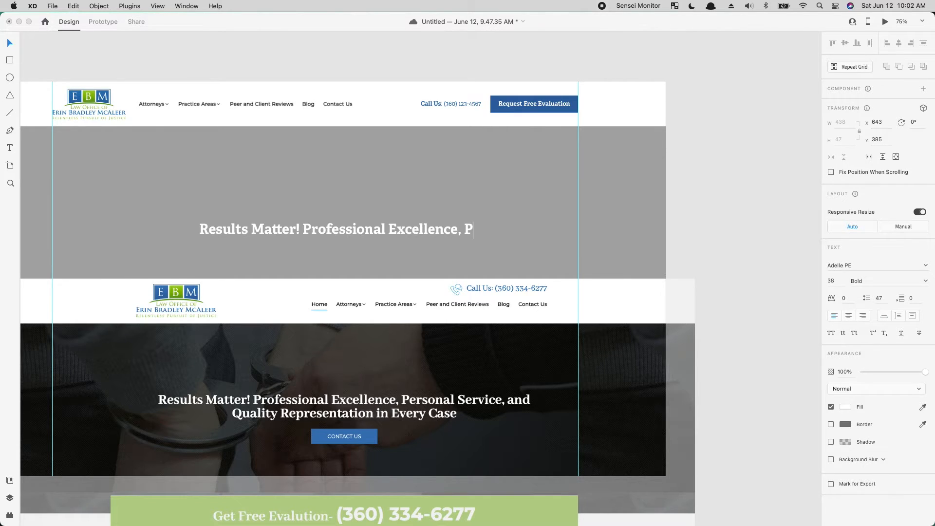
pyautogui.write('ersonal Service, and')
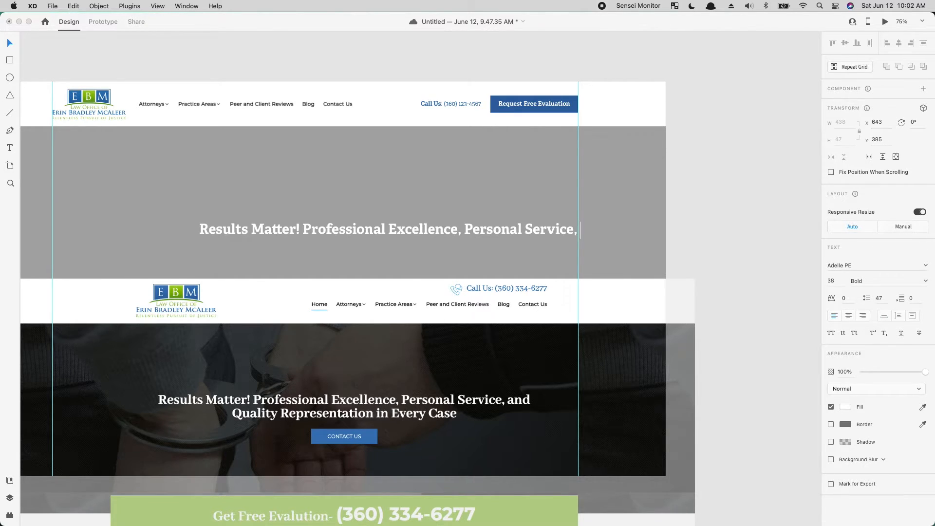
pyautogui.press('Return')
pyautogui.write('Quali')
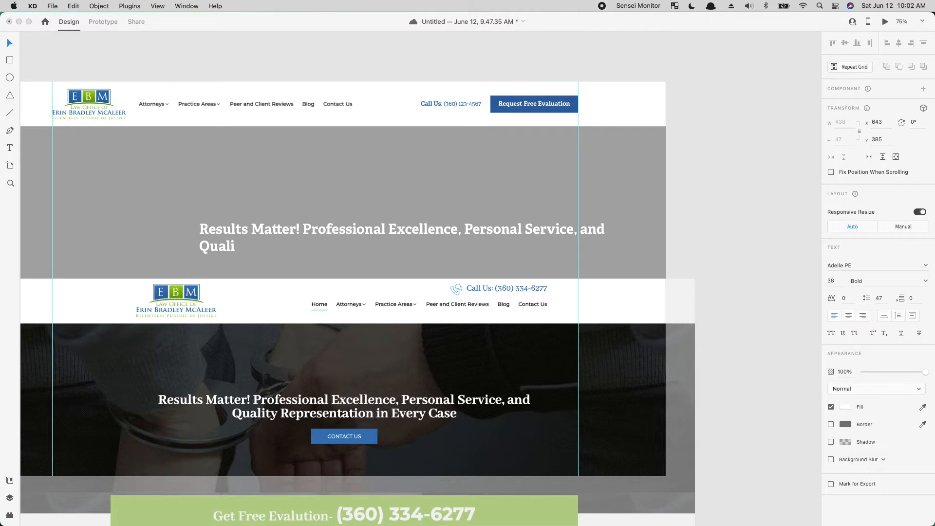
pyautogui.write('ty Representation ')
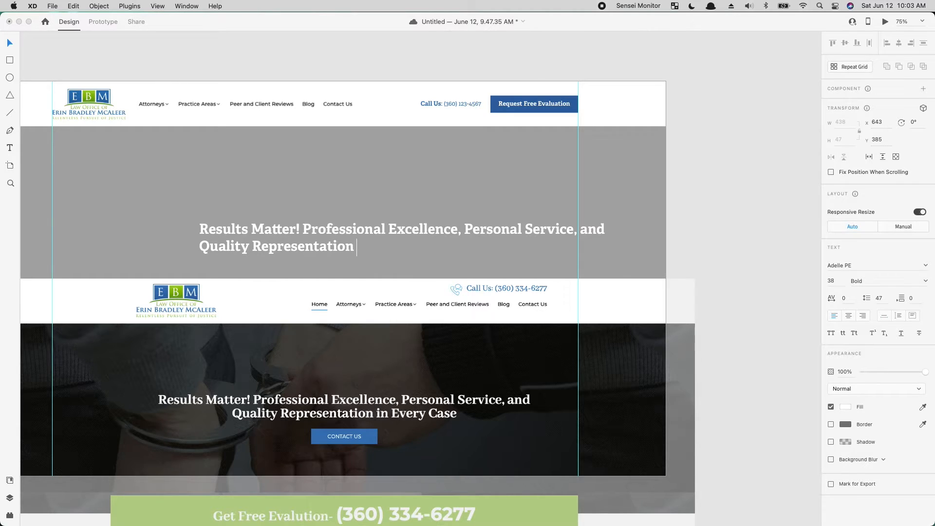
pyautogui.write('in Every Case')
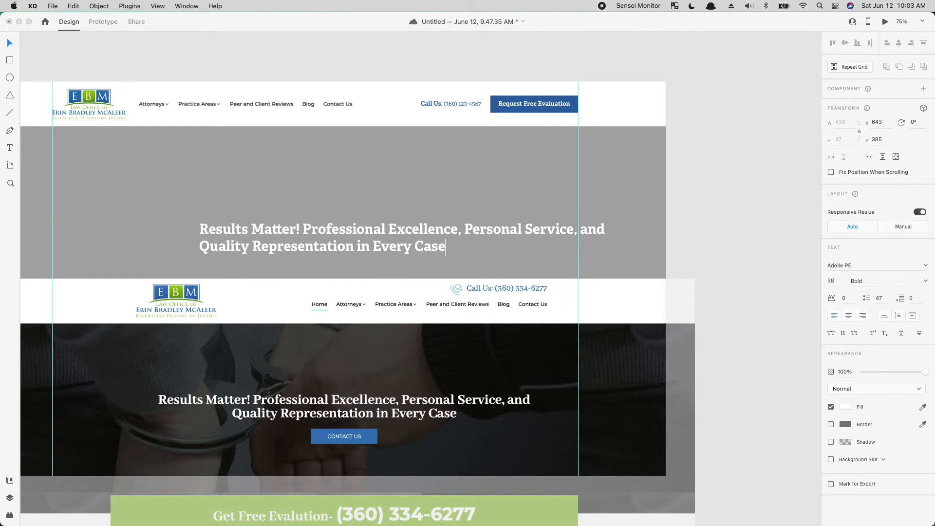
# - Center-align the two-line hero headline and move the reference homepage back off the artboard
pyautogui.press('Escape')
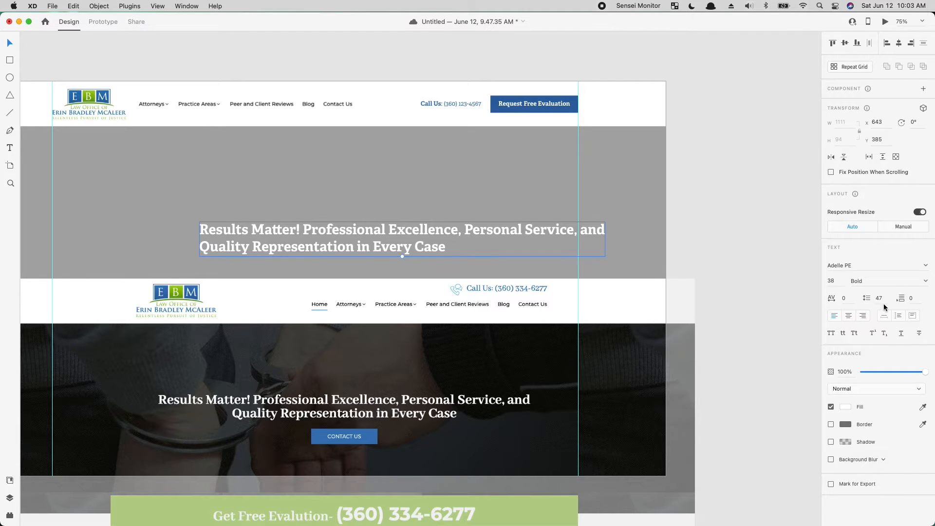
pyautogui.click(848, 316)
pyautogui.moveTo(292, 234); pyautogui.dragTo(221, 203)
pyautogui.moveTo(295, 339); pyautogui.dragTo(926, 288)
pyautogui.moveTo(518, 346); pyautogui.dragTo(162, 286)
pyautogui.moveTo(448, 307); pyautogui.dragTo(492, 266)
# - Place the headline in the middle of the grey hero rectangle at X 405, Y 348
pyautogui.moveTo(223, 242); pyautogui.dragTo(578, 305)
pyautogui.moveTo(218, 200); pyautogui.dragTo(214, 217)
pyautogui.moveTo(462, 297); pyautogui.dragTo(568, 312)
pyautogui.moveTo(366, 265); pyautogui.dragTo(355, 257)
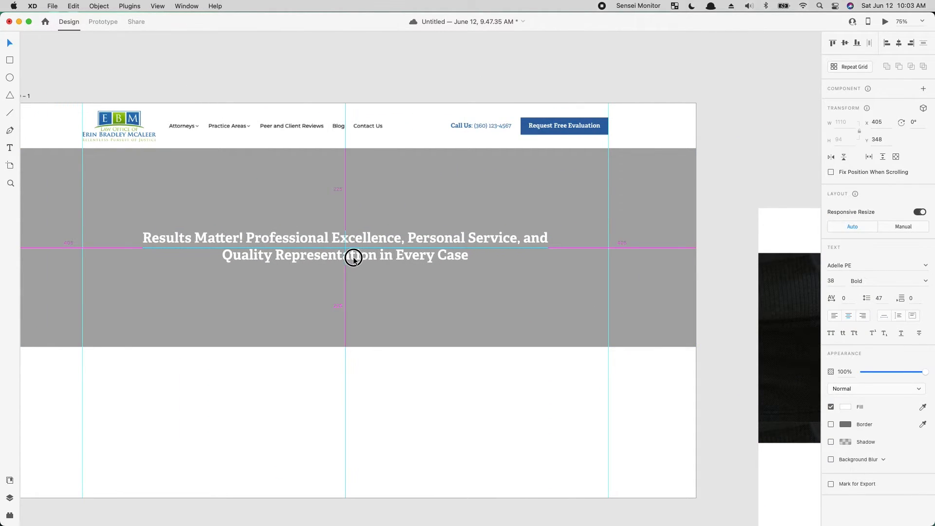
pyautogui.click(343, 316)
pyautogui.click(344, 257)
pyautogui.click(324, 420)
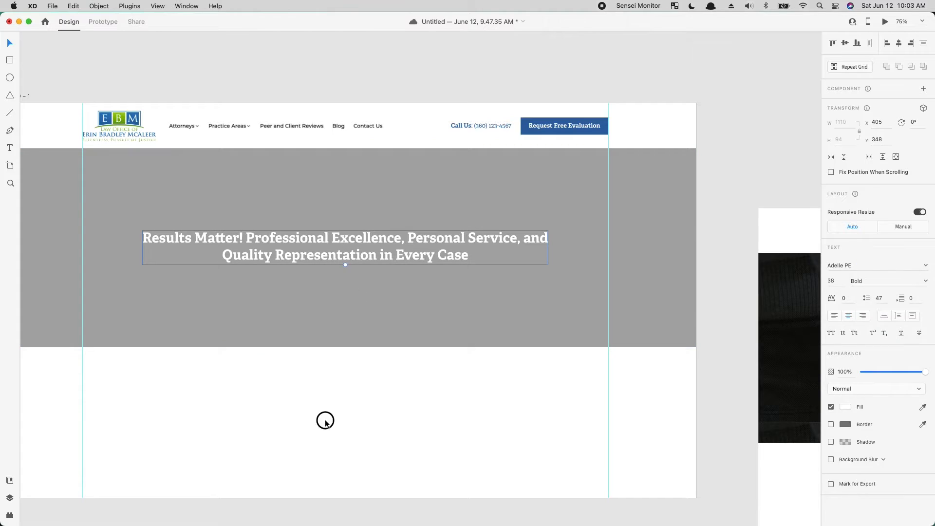
# - Extend the grey hero rectangle downward to a height of 621 and move the headline down to Y 356
pyautogui.click(227, 280)
pyautogui.click(345, 347)
pyautogui.moveTo(345, 347); pyautogui.dragTo(344, 376)
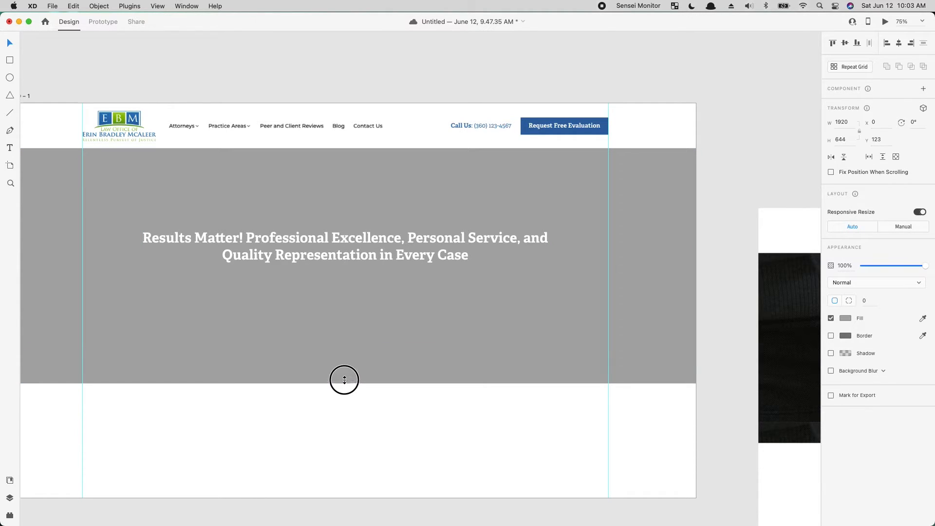
pyautogui.moveTo(338, 244); pyautogui.dragTo(341, 249)
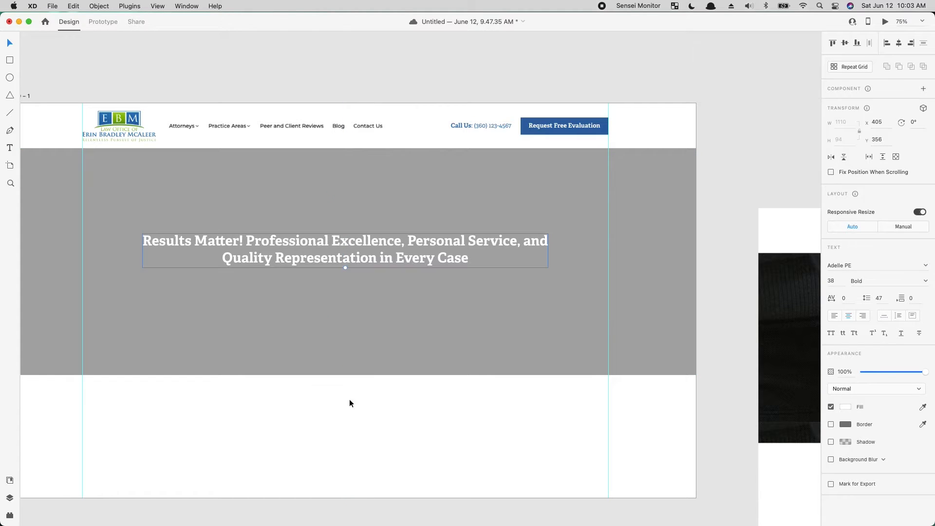
pyautogui.click(349, 399)
pyautogui.moveTo(297, 377); pyautogui.dragTo(379, 390)
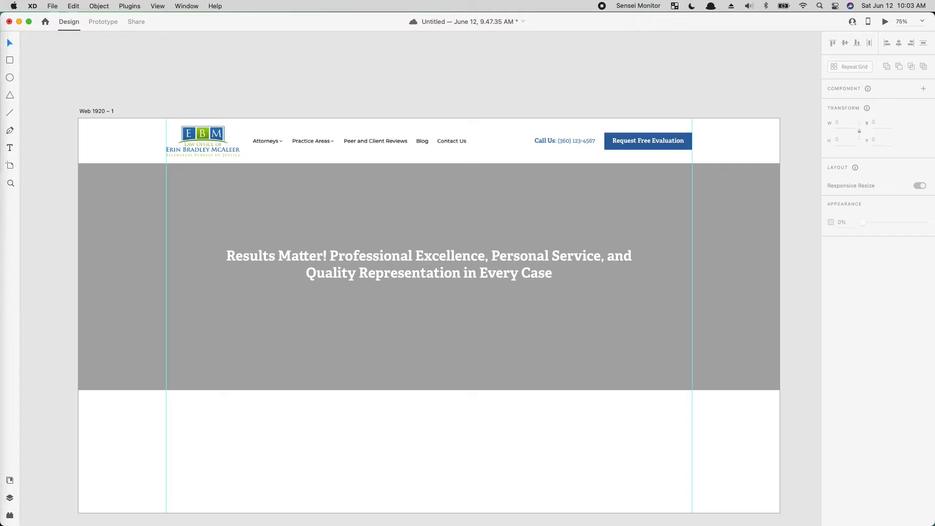
# - Save the document and switch to Chrome with the Adobe Stock search results for "defense lawyer"
pyautogui.press('super+Tab')
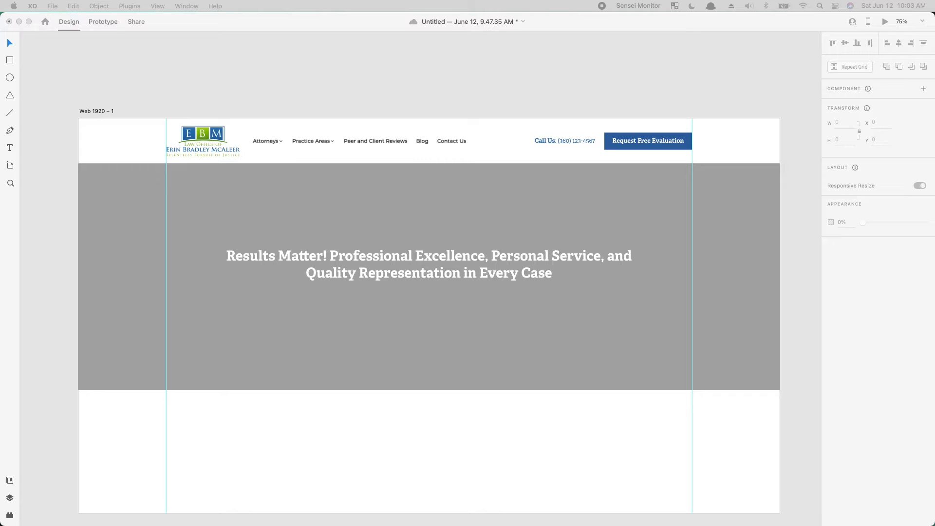
pyautogui.press('super+s')
pyautogui.moveTo(328, 71); pyautogui.dragTo(478, 24)
pyautogui.moveTo(553, 24); pyautogui.dragTo(565, 2)
# - Look through the Adobe Stock "defense lawyer" results for a photo that suits the hero background
pyautogui.scroll(5, 665, 107)
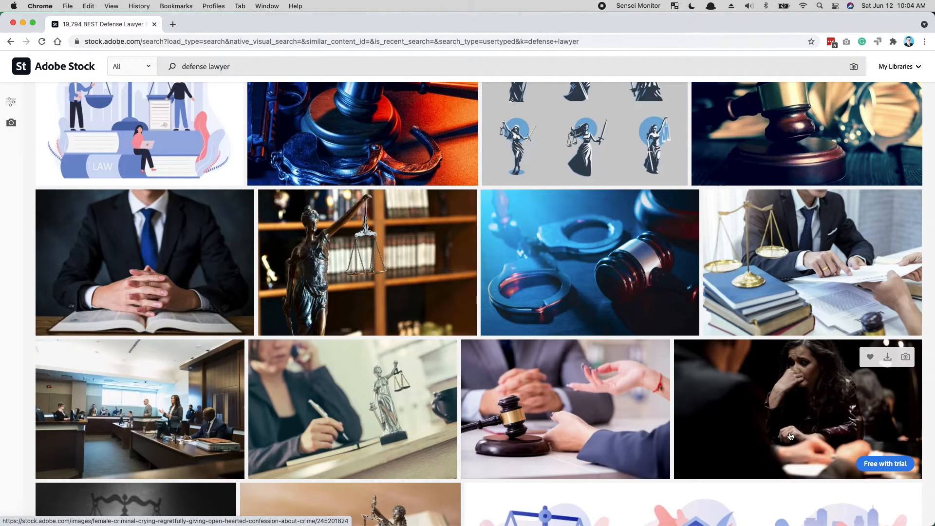
pyautogui.scroll(-3, 790, 435)
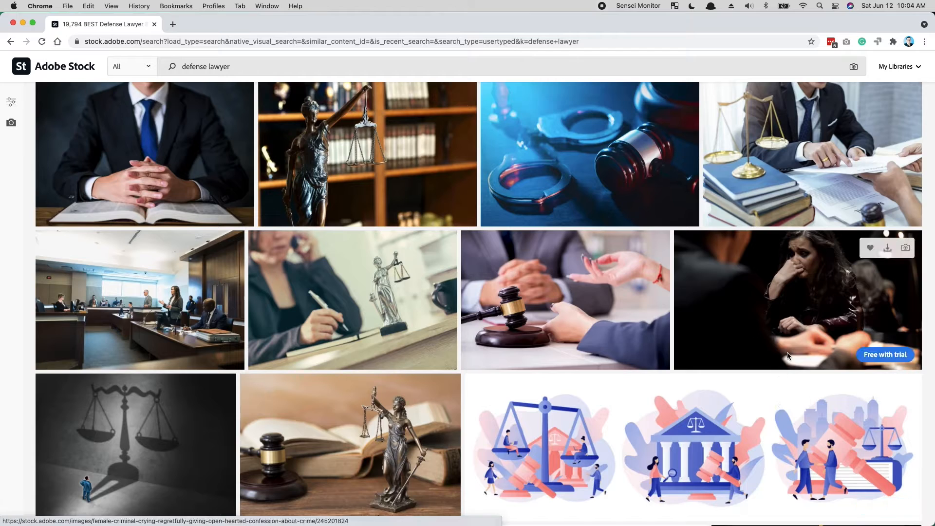
pyautogui.scroll(-1, 790, 351)
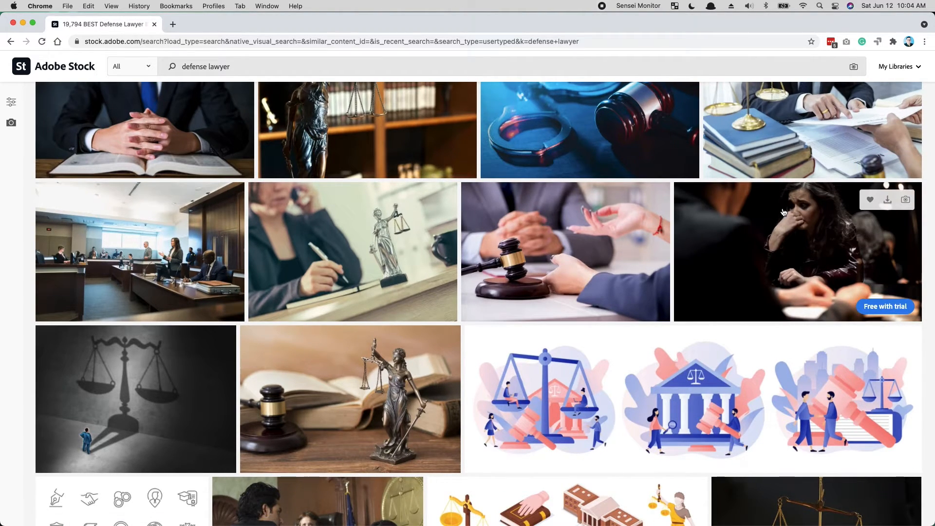
pyautogui.scroll(-5, 730, 355)
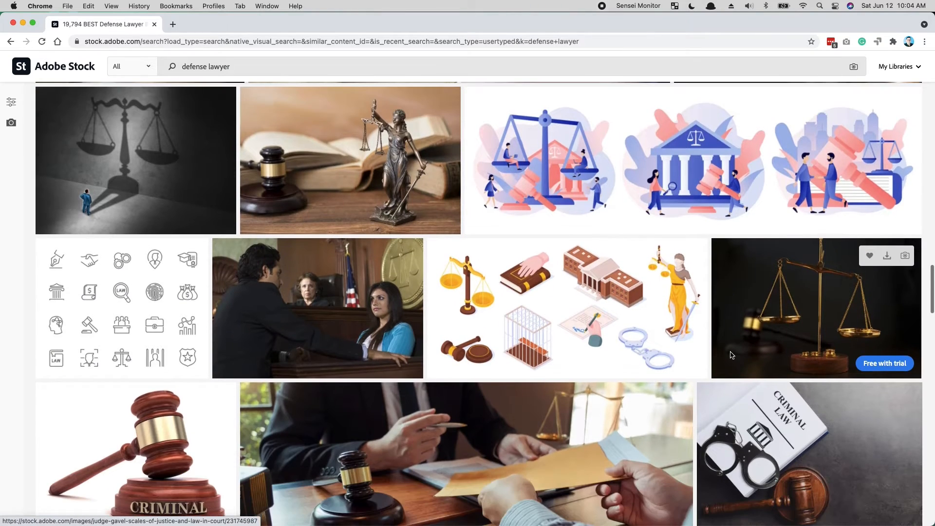
pyautogui.scroll(-5, 730, 355)
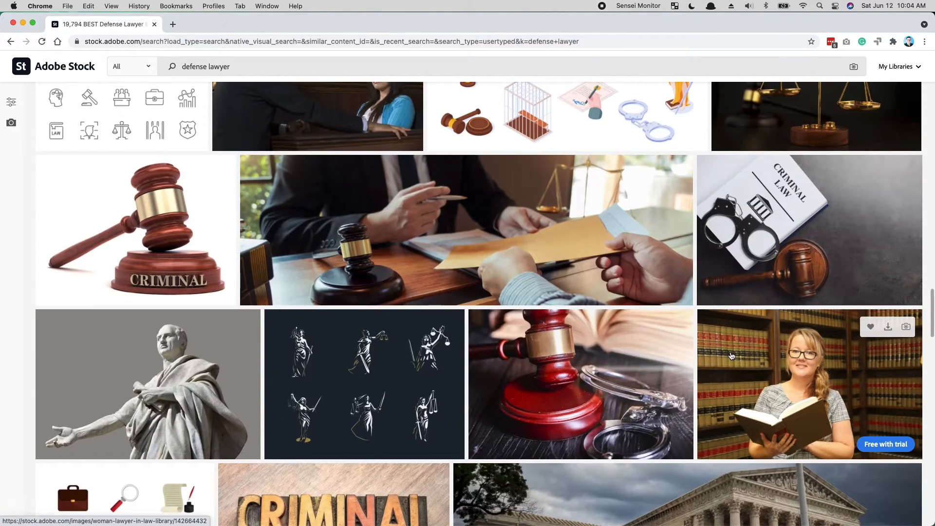
pyautogui.scroll(-5, 730, 355)
pyautogui.scroll(-3, 732, 356)
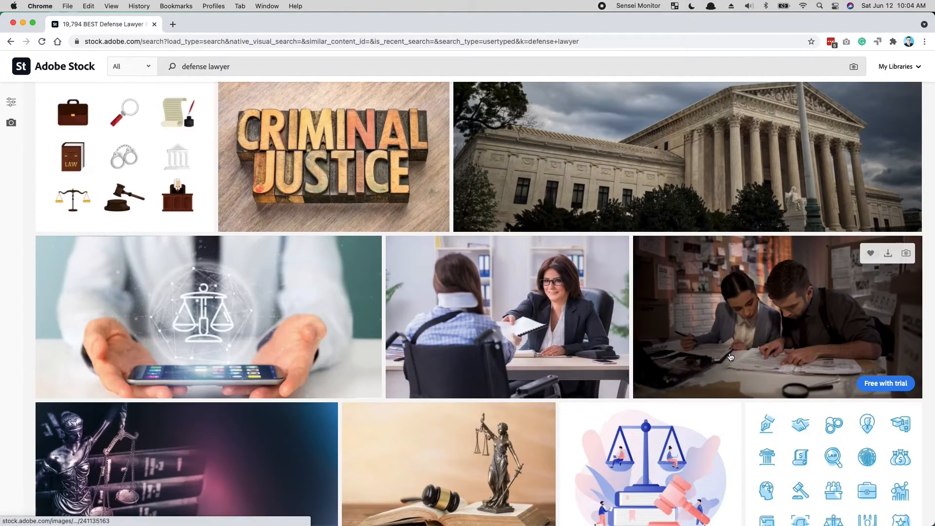
pyautogui.scroll(-1, 731, 357)
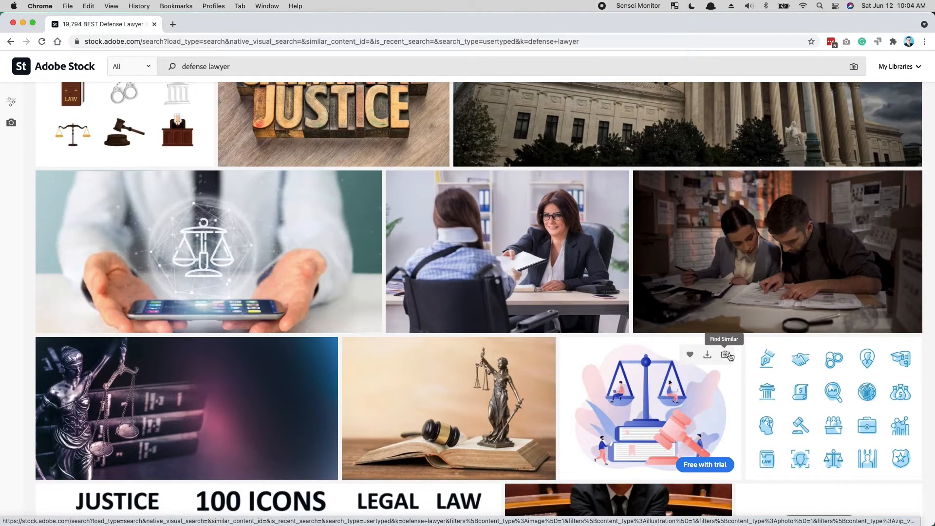
pyautogui.scroll(-6, 651, 389)
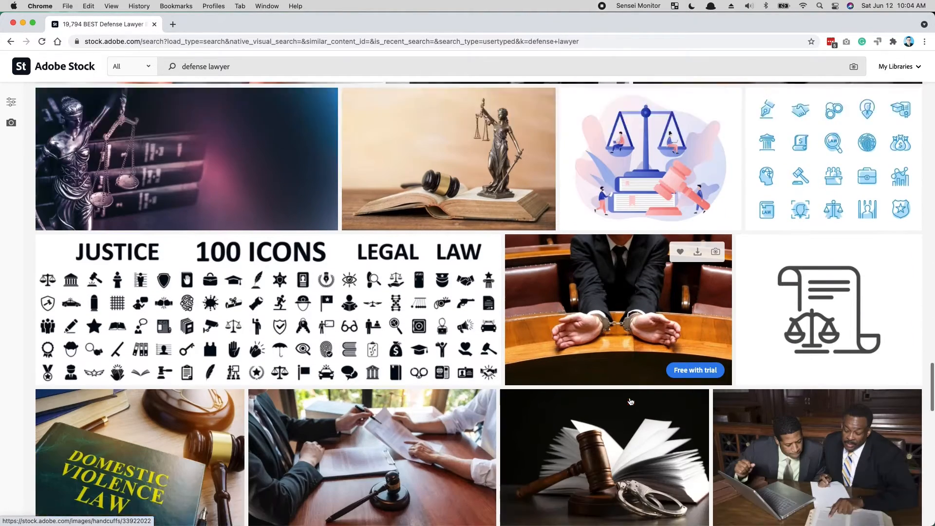
pyautogui.scroll(-7, 630, 400)
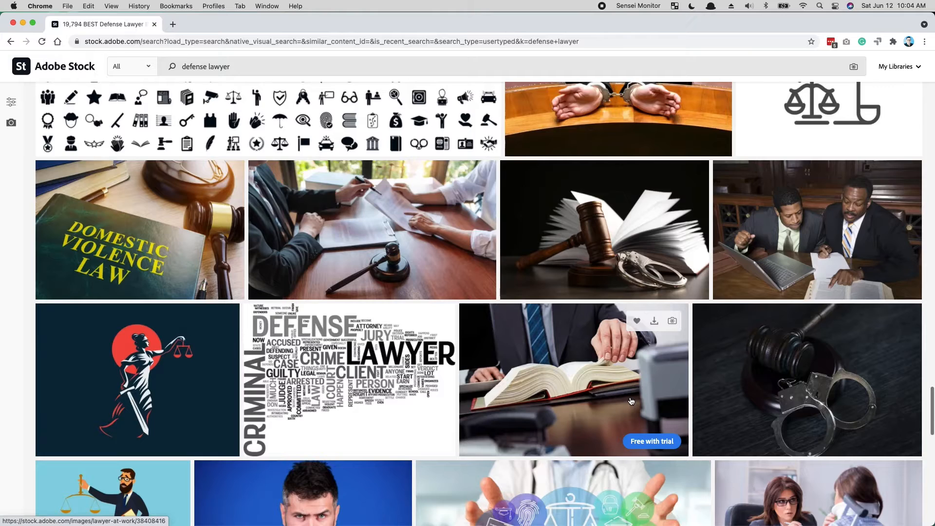
pyautogui.scroll(-3, 630, 400)
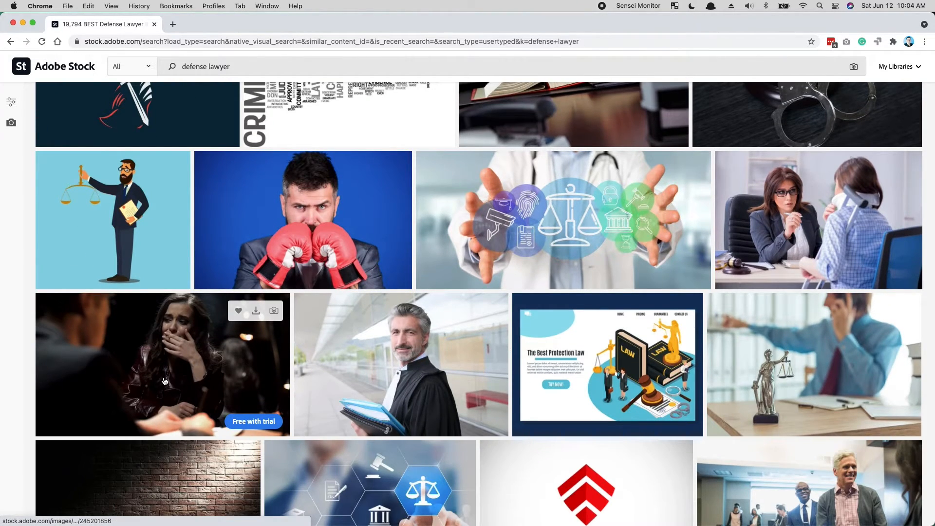
pyautogui.scroll(-4, 609, 428)
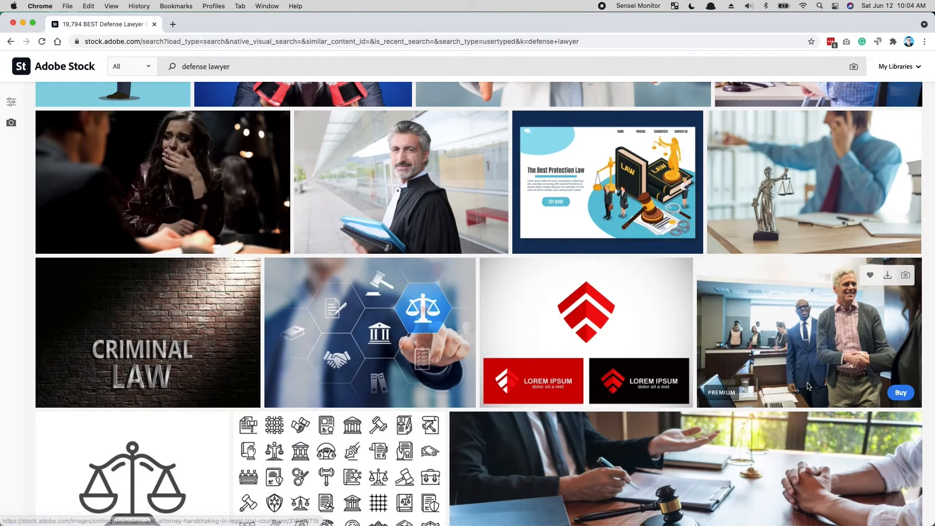
pyautogui.scroll(-2, 766, 357)
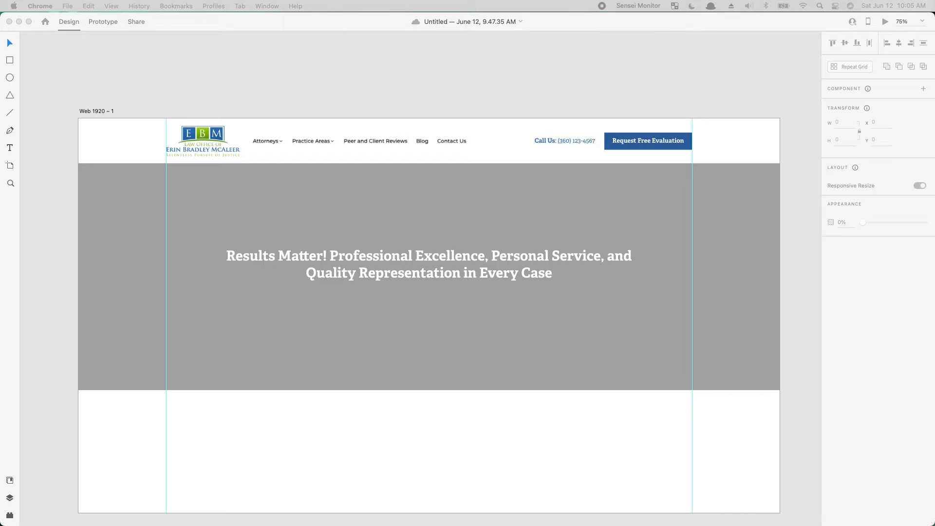
# - Fill the hero rectangle with the courtroom handshake stock photo and shift the image down inside it to show the men's faces
pyautogui.moveTo(123, 410); pyautogui.dragTo(314, 385)
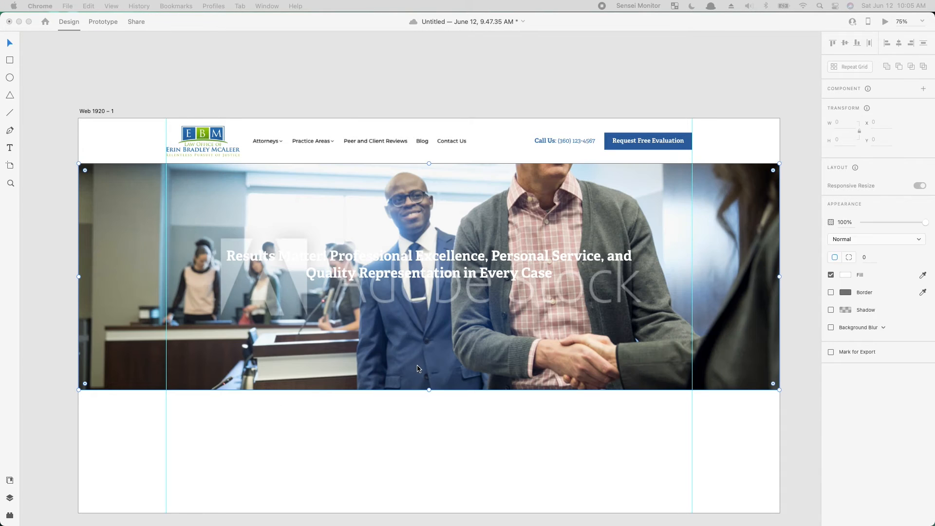
pyautogui.doubleClick(533, 354)
pyautogui.moveTo(534, 354); pyautogui.dragTo(543, 438)
pyautogui.press('Escape')
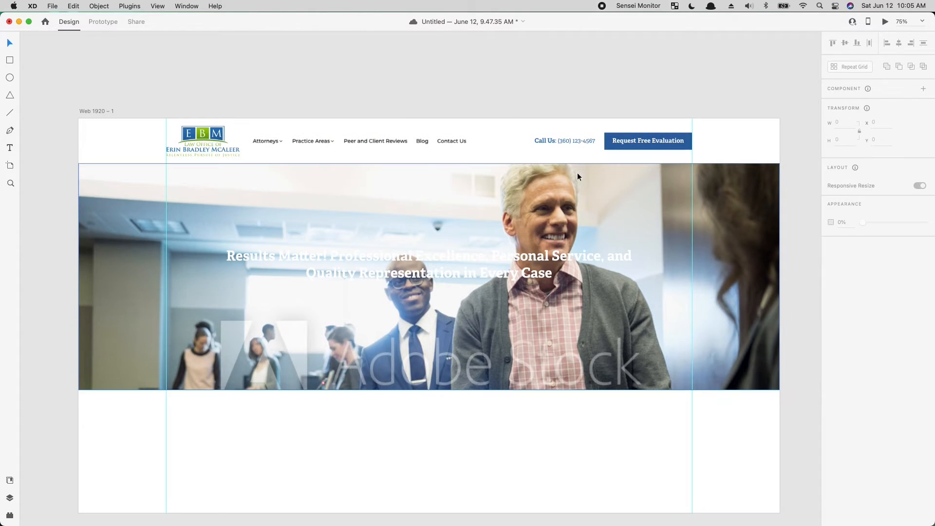
pyautogui.doubleClick(658, 359)
pyautogui.moveTo(659, 359); pyautogui.dragTo(650, 355)
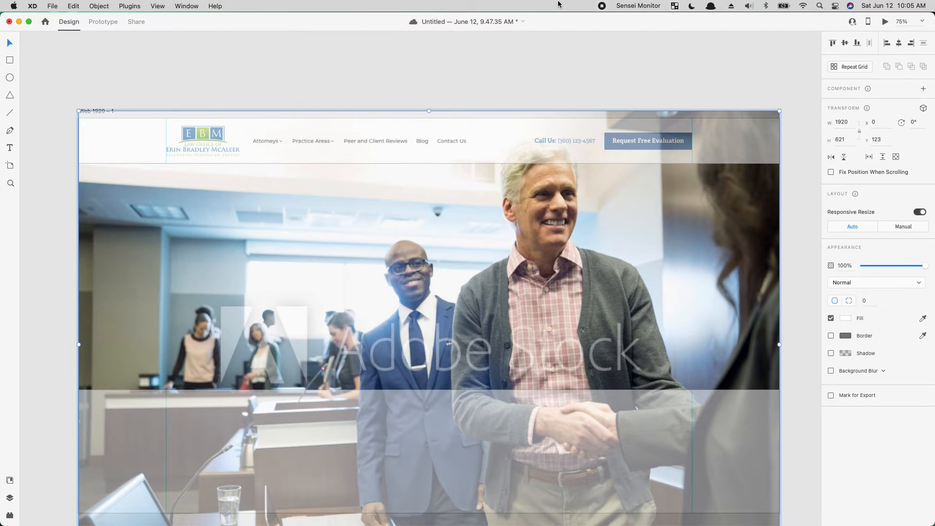
pyautogui.press('Escape')
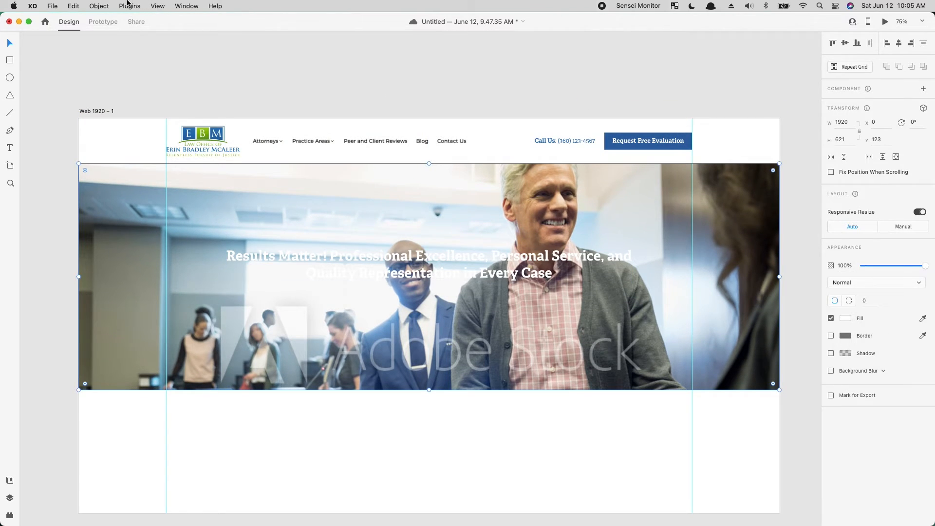
# - Try flipping the hero photo horizontally, and undo the flip
pyautogui.click(99, 6)
pyautogui.press('Escape')
pyautogui.click(99, 6)
pyautogui.moveTo(149, 272)
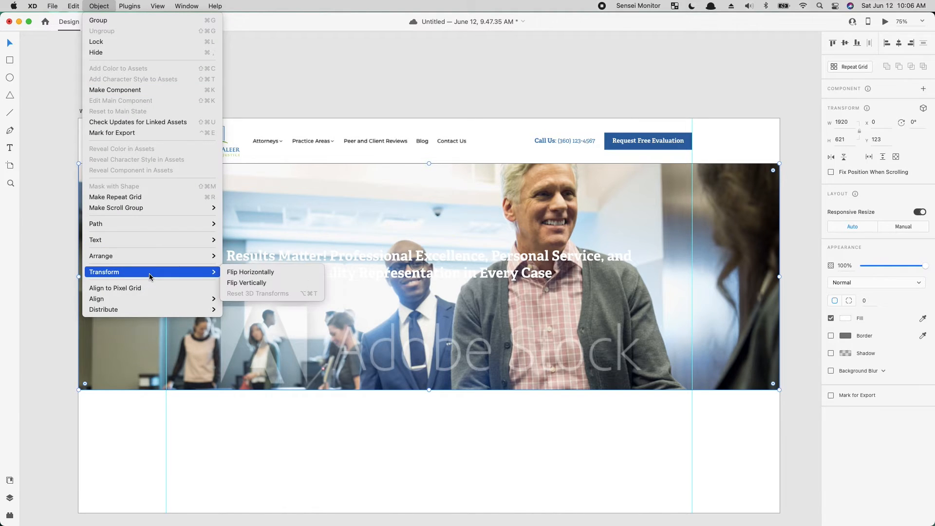
pyautogui.click(238, 274)
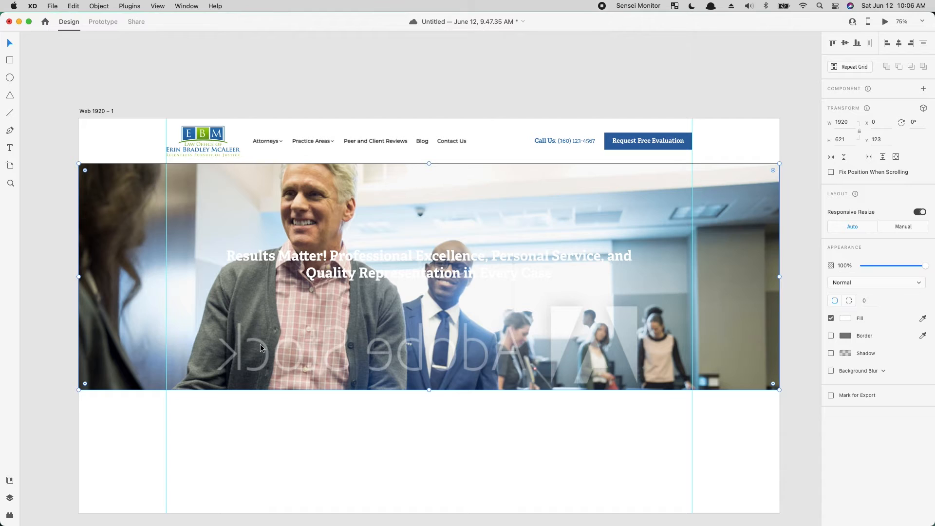
pyautogui.press('super+z')
pyautogui.click(380, 438)
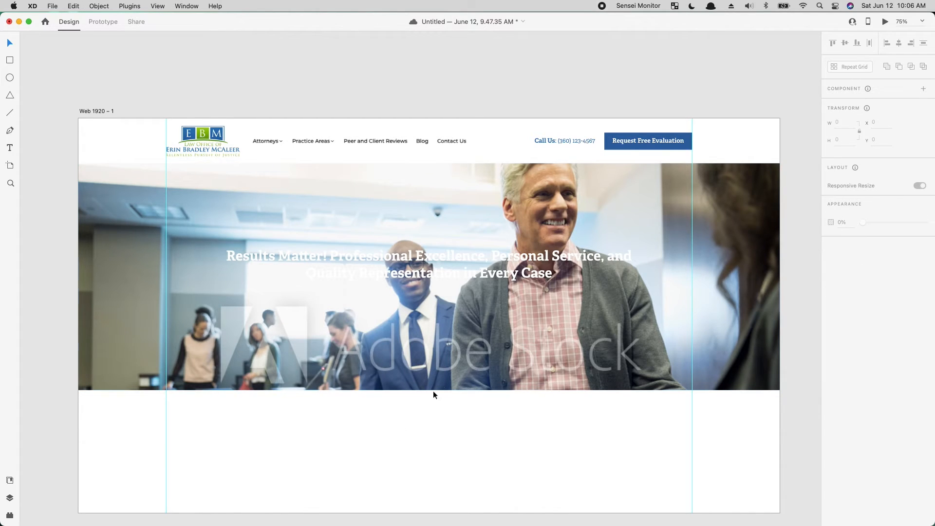
# - Overlay the hero photo with a duplicate of its rectangle, filled black at 52% opacity
pyautogui.click(510, 352)
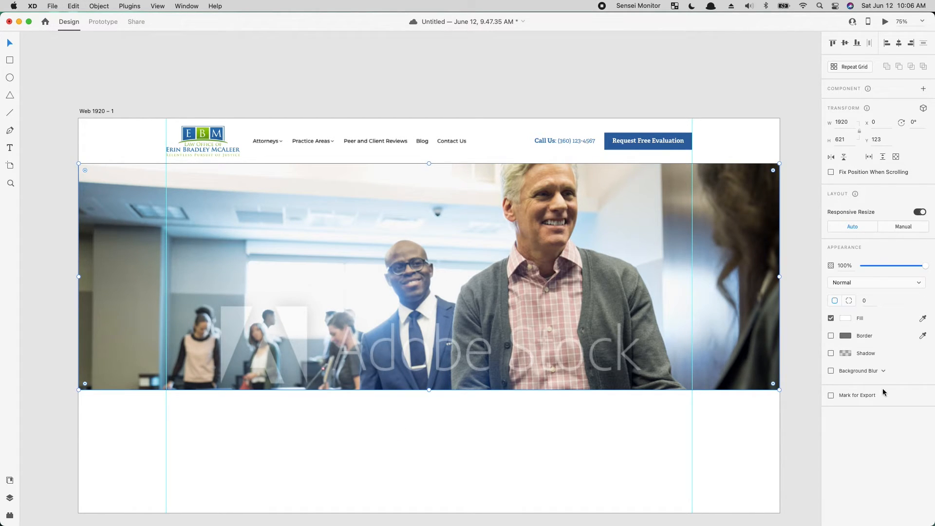
pyautogui.click(849, 319)
pyautogui.moveTo(773, 309); pyautogui.dragTo(701, 340)
pyautogui.moveTo(924, 264); pyautogui.dragTo(895, 275)
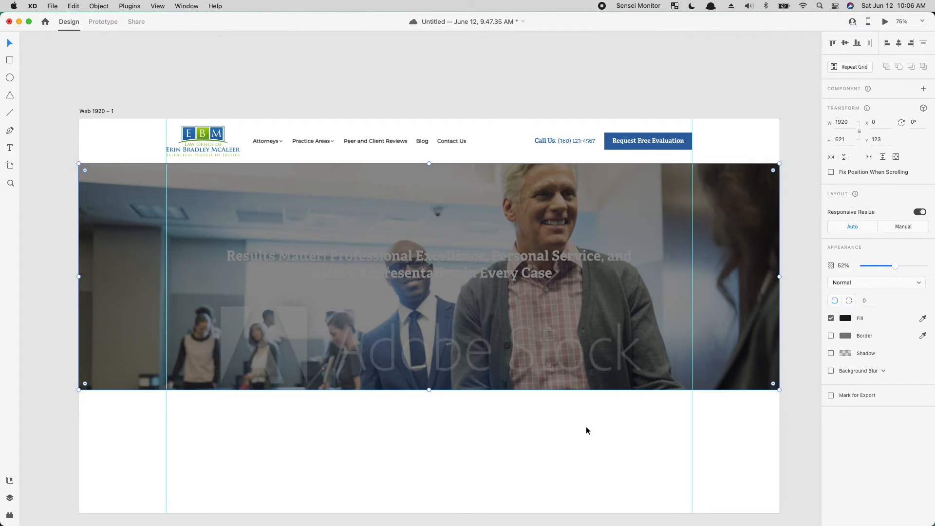
# - Send the hero photo and its dark overlay to the back, behind the headline
pyautogui.rightClick(476, 357)
pyautogui.click(517, 500)
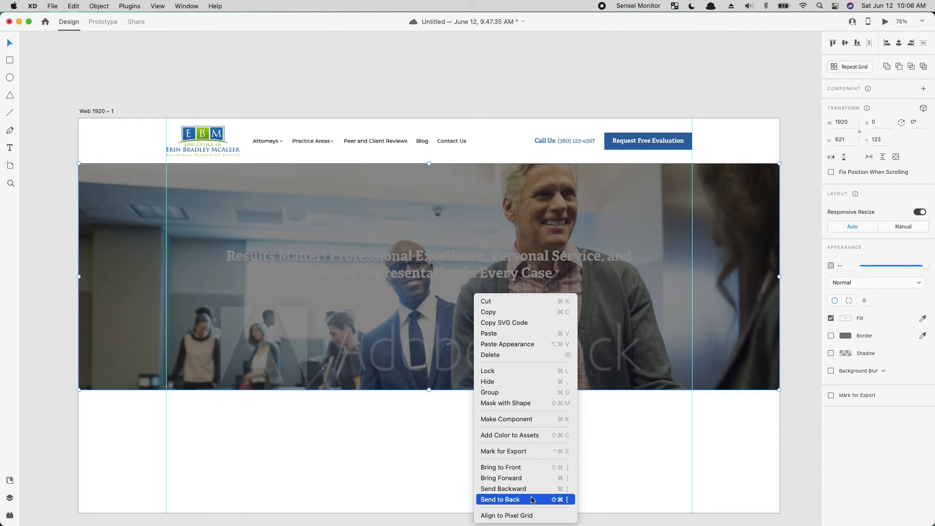
pyautogui.click(496, 466)
pyautogui.click(412, 281)
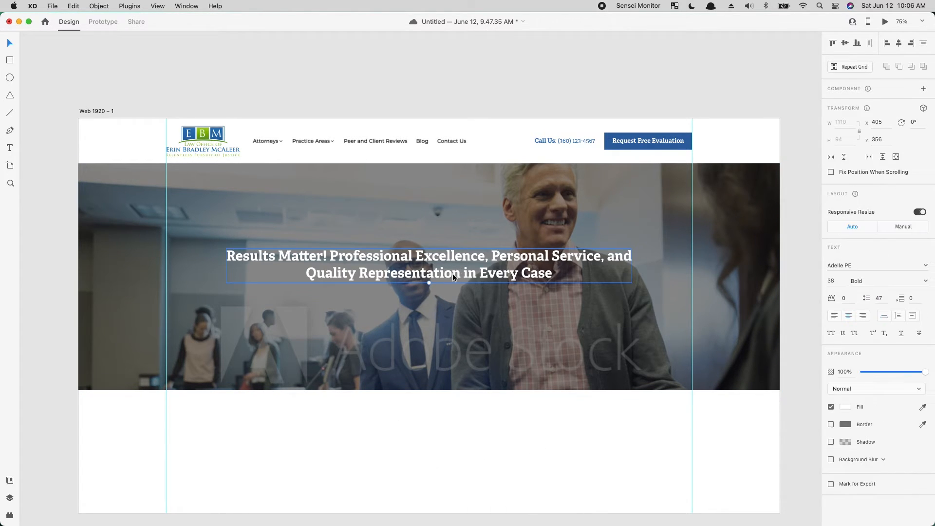
# - Place two copies of the header's "Request Free Evaluation" button side by side below the hero headline
pyautogui.click(647, 141)
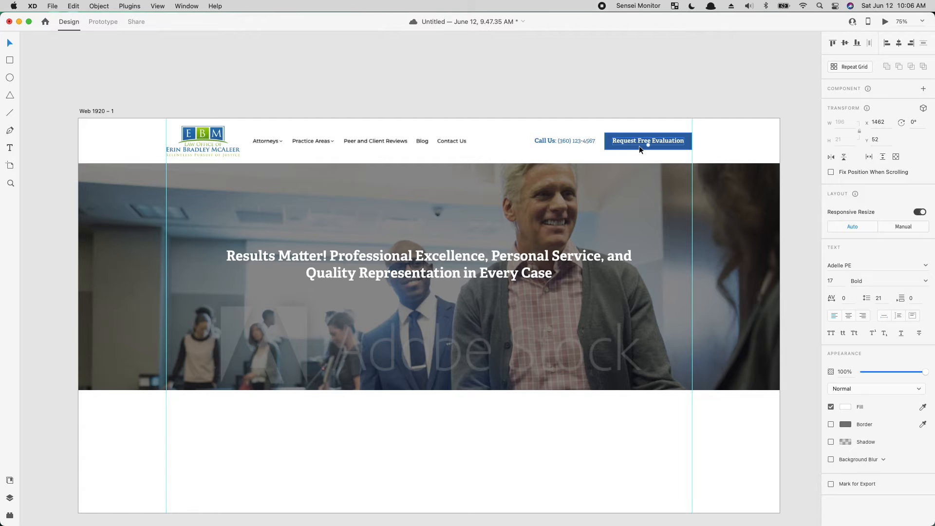
pyautogui.keyDown('shift'); pyautogui.click(639, 146); pyautogui.keyUp('shift')
pyautogui.moveTo(644, 142); pyautogui.dragTo(482, 303)
pyautogui.click(458, 340)
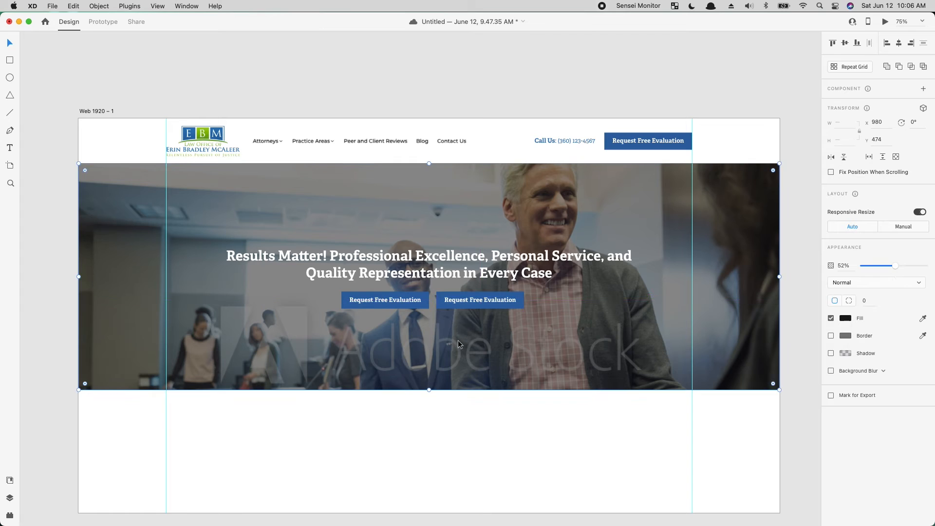
# - Replace the second hero button's label with the header's "Call Us" phone text, narrow the button to 223, and position the label at X 1005
pyautogui.click(561, 140)
pyautogui.press('super+c')
pyautogui.doubleClick(488, 302)
pyautogui.press('super+a')
pyautogui.press('super+v')
pyautogui.click(520, 295)
pyautogui.moveTo(523, 300); pyautogui.dragTo(518, 305)
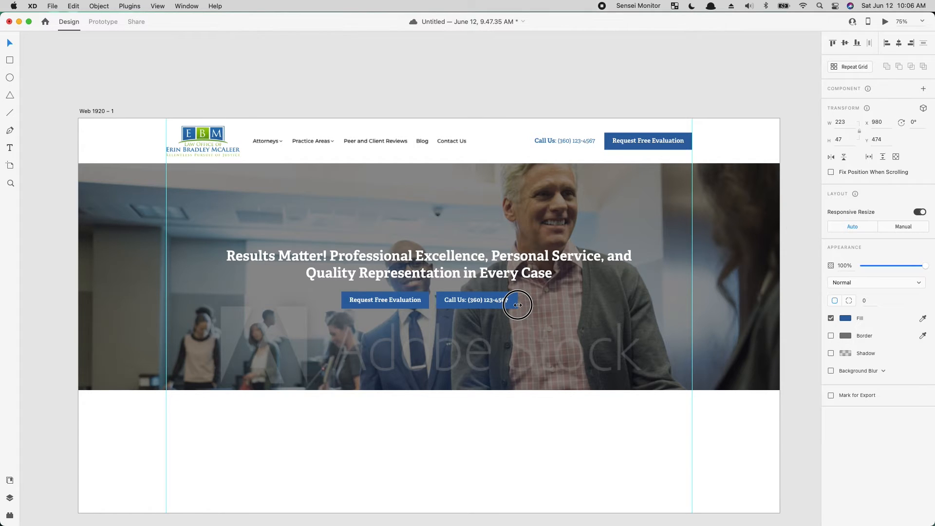
pyautogui.click(501, 302)
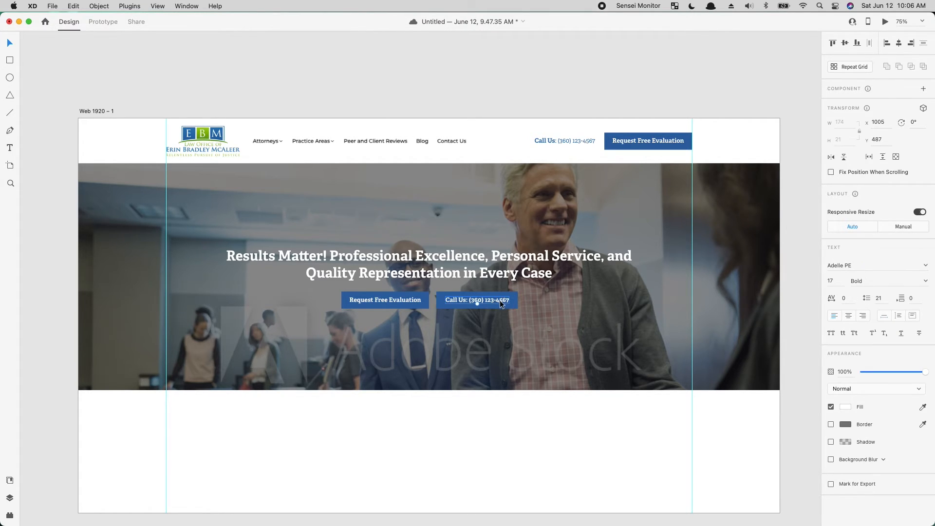
pyautogui.click(496, 306)
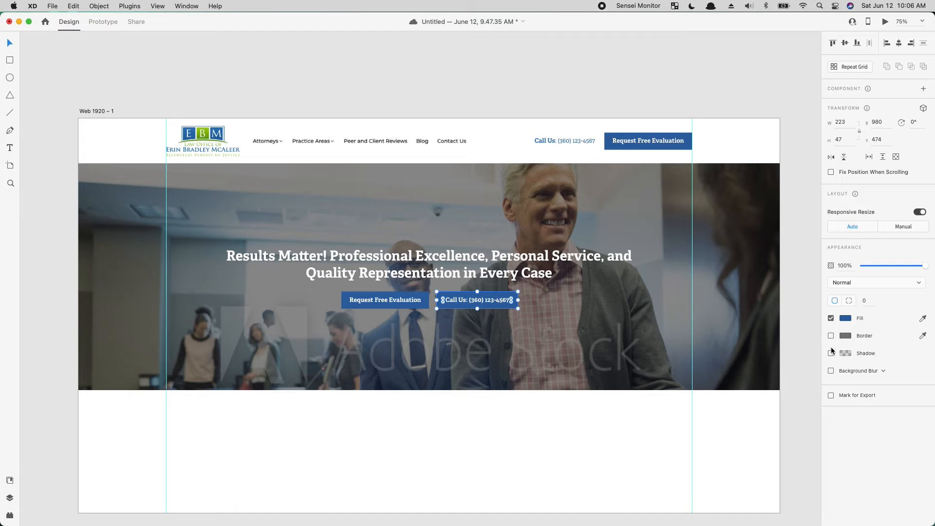
# - Turn the second hero button into an outline button with a white border and no fill
pyautogui.click(831, 336)
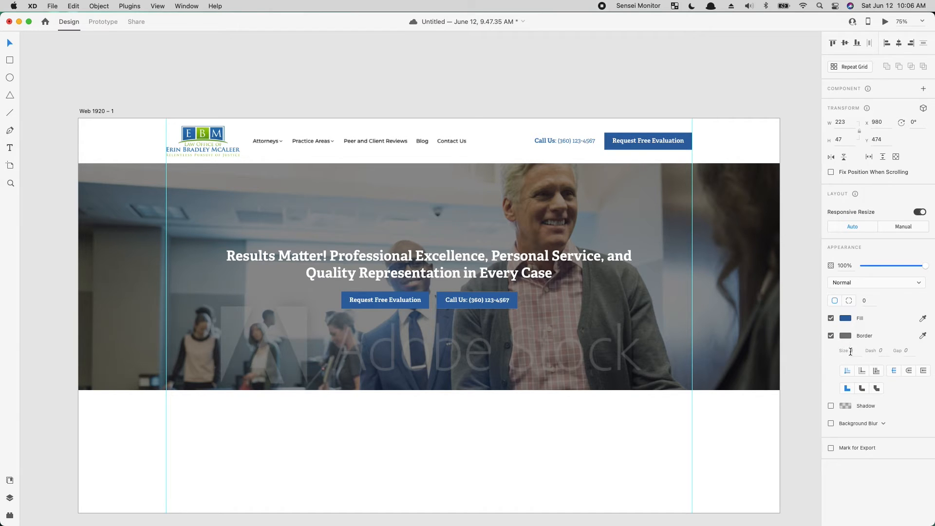
pyautogui.click(846, 318)
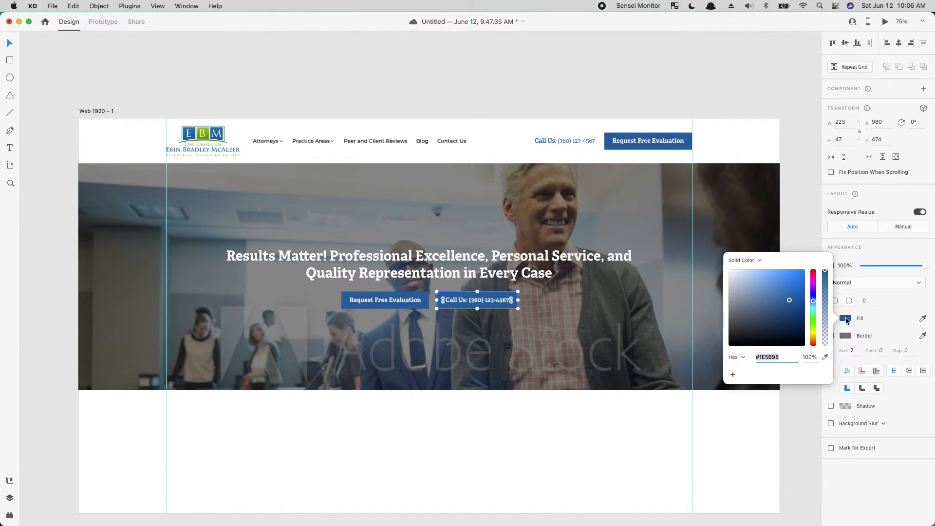
pyautogui.press('Escape')
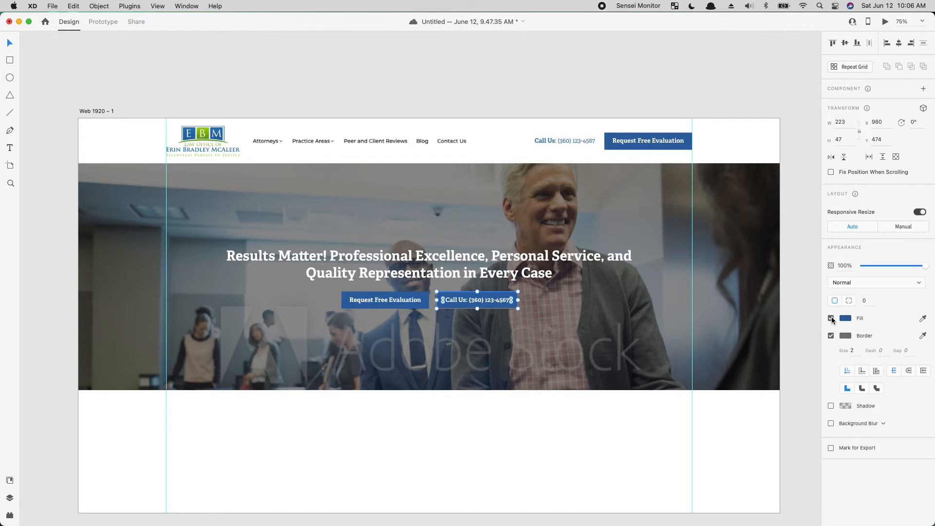
pyautogui.click(830, 318)
pyautogui.click(845, 336)
pyautogui.click(825, 369)
pyautogui.moveTo(726, 247); pyautogui.dragTo(718, 243)
# - Group the two hero buttons and center the group horizontally with the headline and hero background
pyautogui.moveTo(573, 451); pyautogui.dragTo(311, 289)
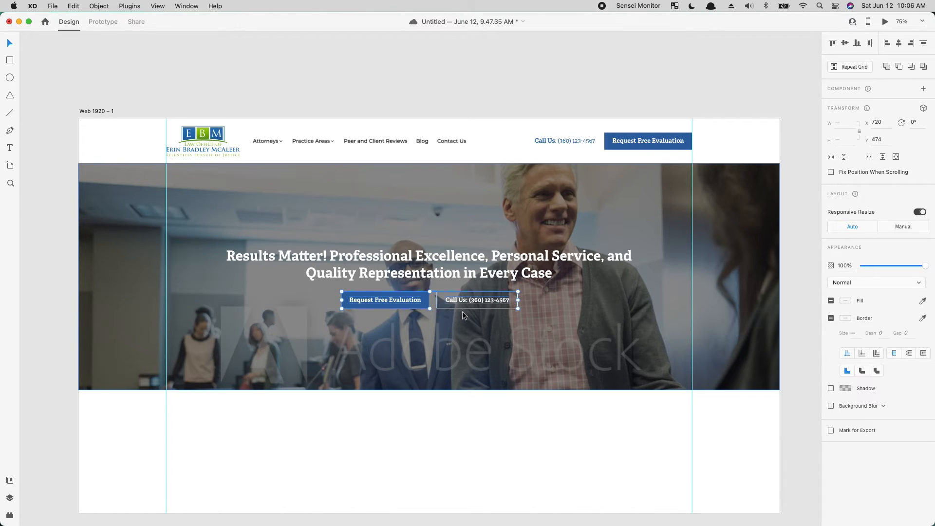
pyautogui.press('super+g')
pyautogui.moveTo(496, 496); pyautogui.dragTo(345, 258)
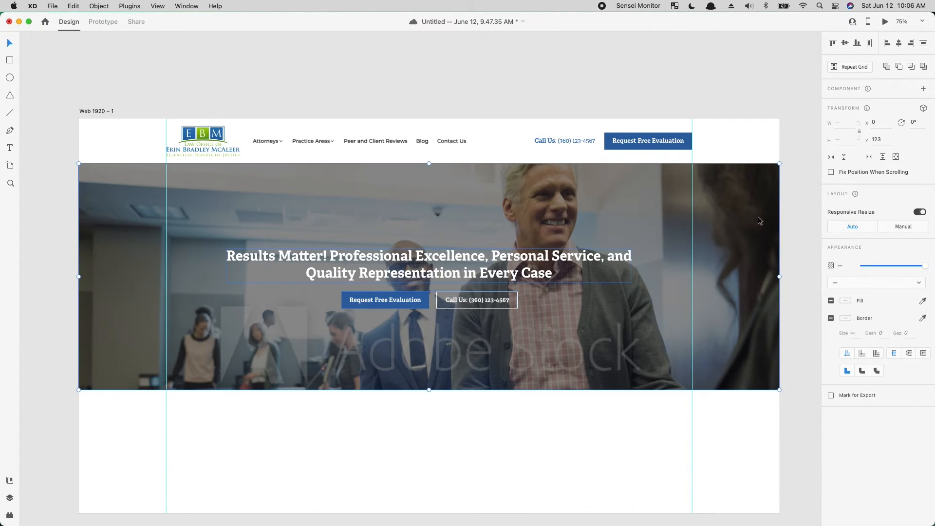
pyautogui.click(899, 43)
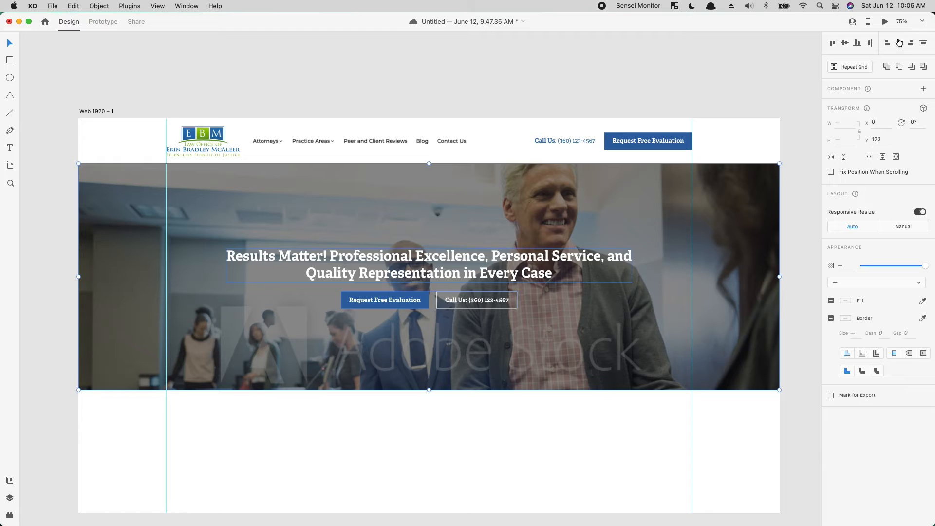
pyautogui.click(563, 393)
# - Raise the opacity of the dark overlay on the hero photo to 59%
pyautogui.doubleClick(581, 264)
pyautogui.click(471, 445)
pyautogui.moveTo(579, 426); pyautogui.dragTo(460, 446)
pyautogui.click(626, 453)
pyautogui.click(636, 379)
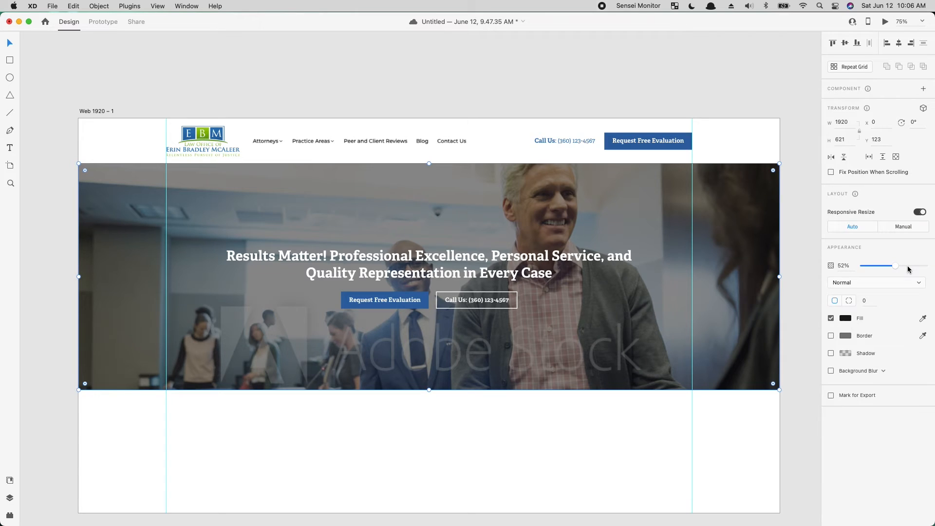
pyautogui.moveTo(897, 266); pyautogui.dragTo(902, 269)
pyautogui.click(846, 318)
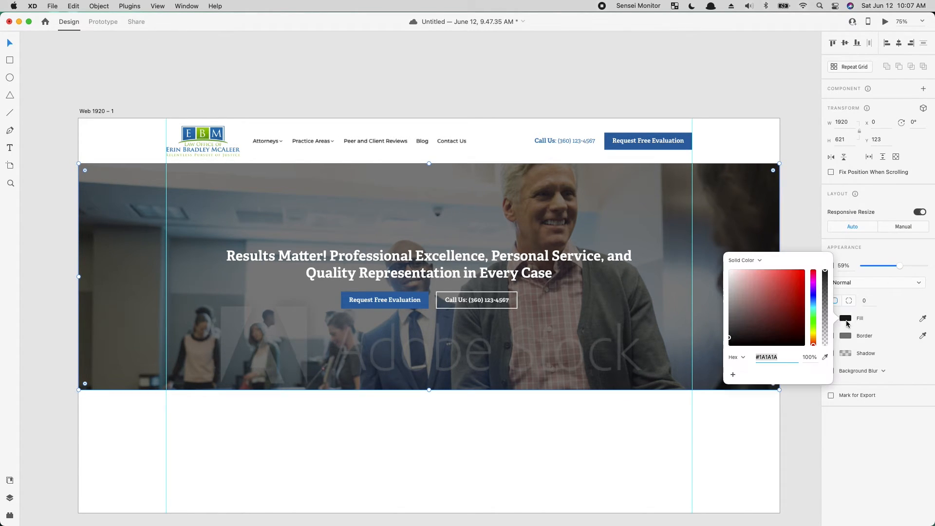
pyautogui.click(736, 395)
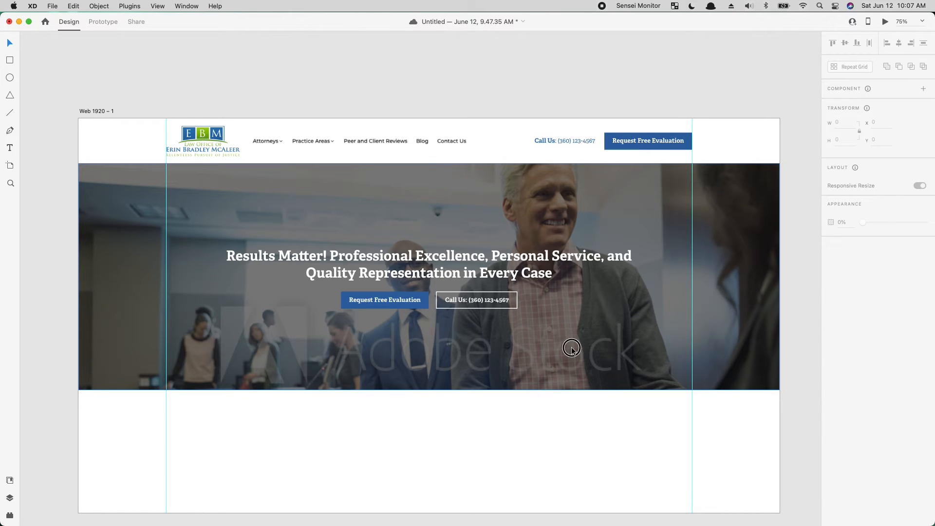
# - Duplicate the dark hero overlay and give the copy a radial gradient fill with a black outer stop
pyautogui.press('super+d')
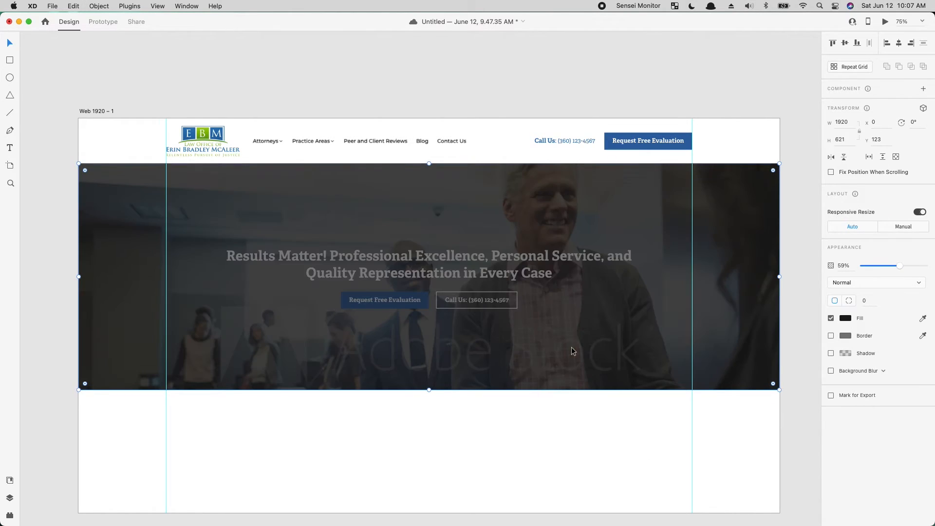
pyautogui.click(846, 320)
pyautogui.click(747, 256)
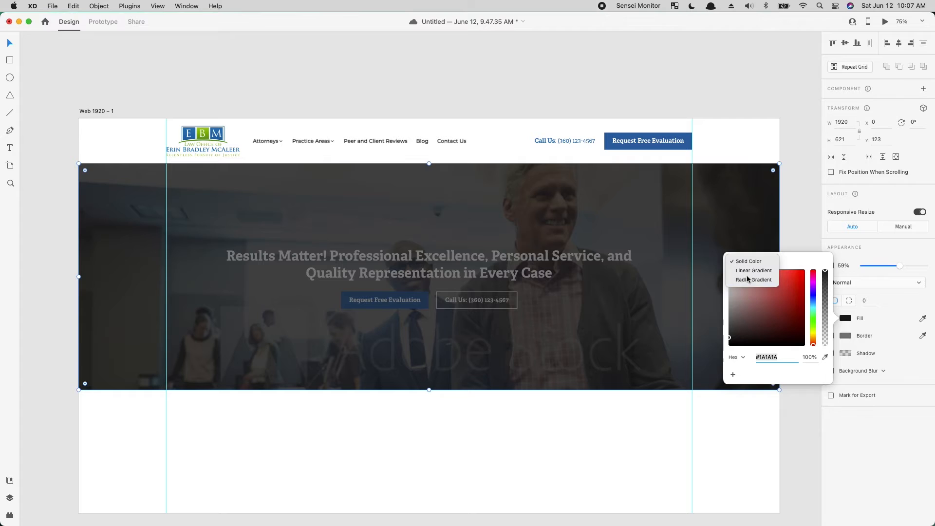
pyautogui.click(745, 279)
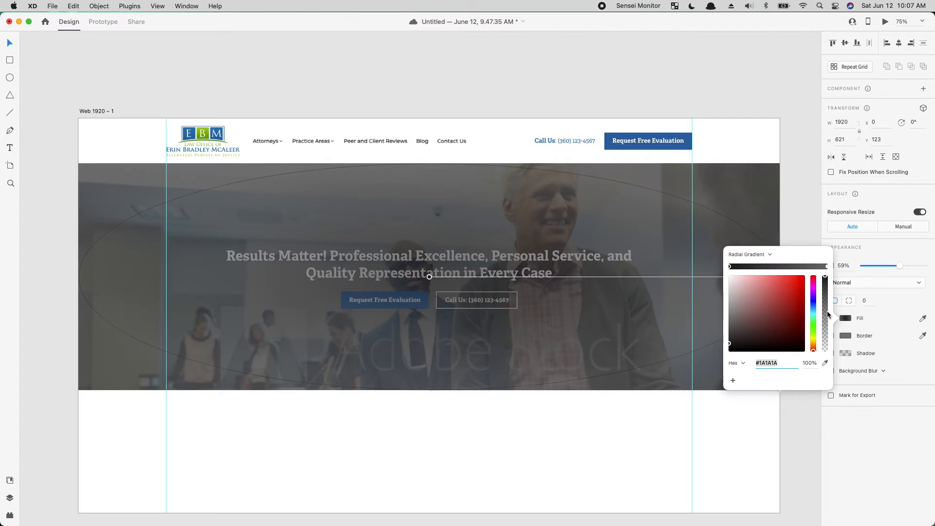
pyautogui.click(827, 266)
pyautogui.moveTo(767, 321); pyautogui.dragTo(686, 402)
pyautogui.click(730, 267)
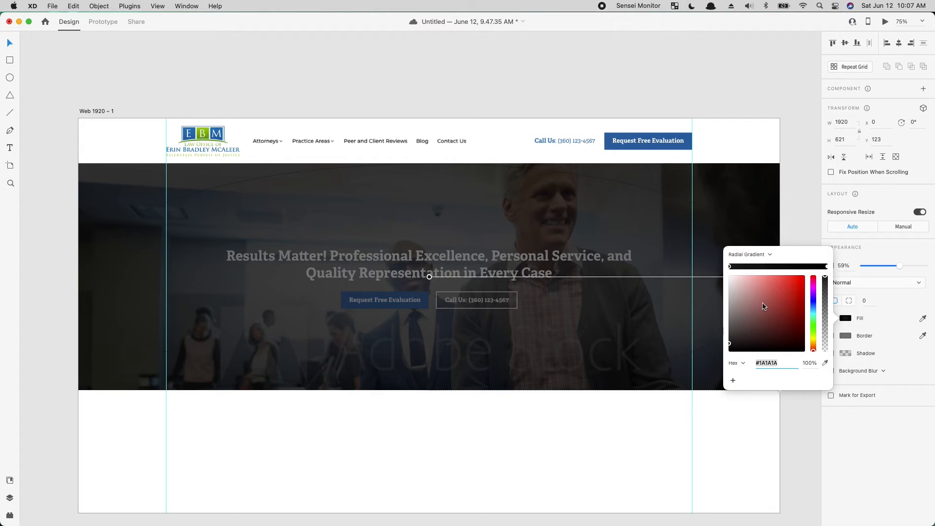
pyautogui.click(527, 479)
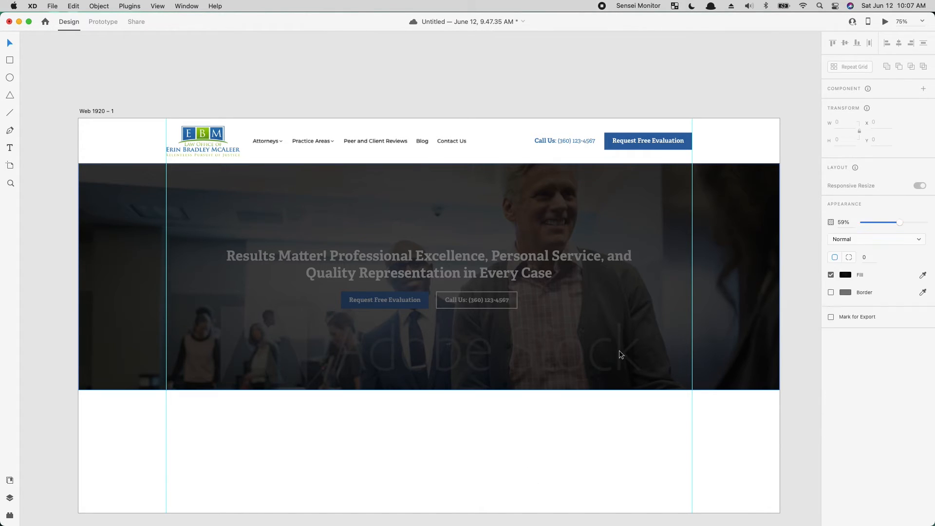
# - Send the hero photo and its overlays to the back, behind the headline and buttons
pyautogui.click(720, 350)
pyautogui.click(599, 441)
pyautogui.rightClick(616, 317)
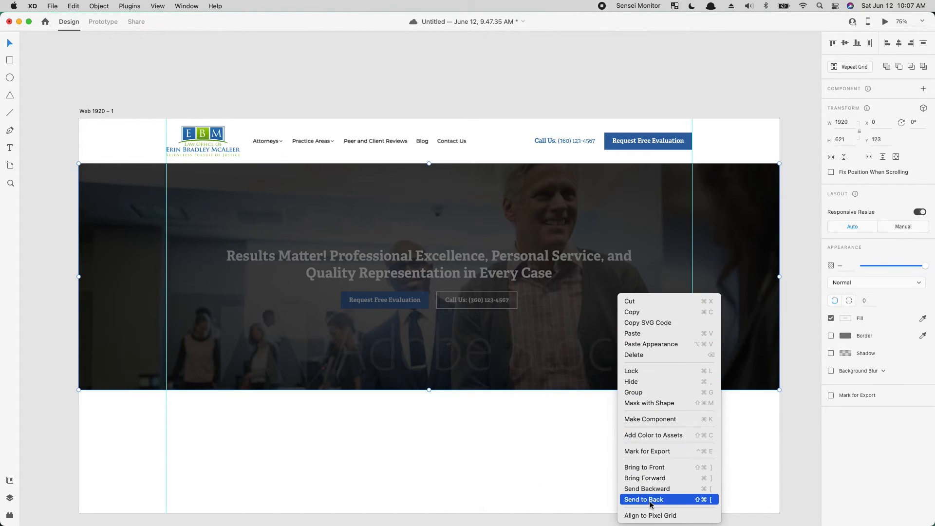
pyautogui.click(649, 498)
# - Lower the opacity of the radial gradient overlay on the hero to 21%
pyautogui.click(618, 347)
pyautogui.click(885, 267)
pyautogui.moveTo(885, 267)
pyautogui.mouseDown()
pyautogui.moveTo(867, 269)
pyautogui.moveTo(876, 266)
pyautogui.mouseUp()
pyautogui.click(460, 432)
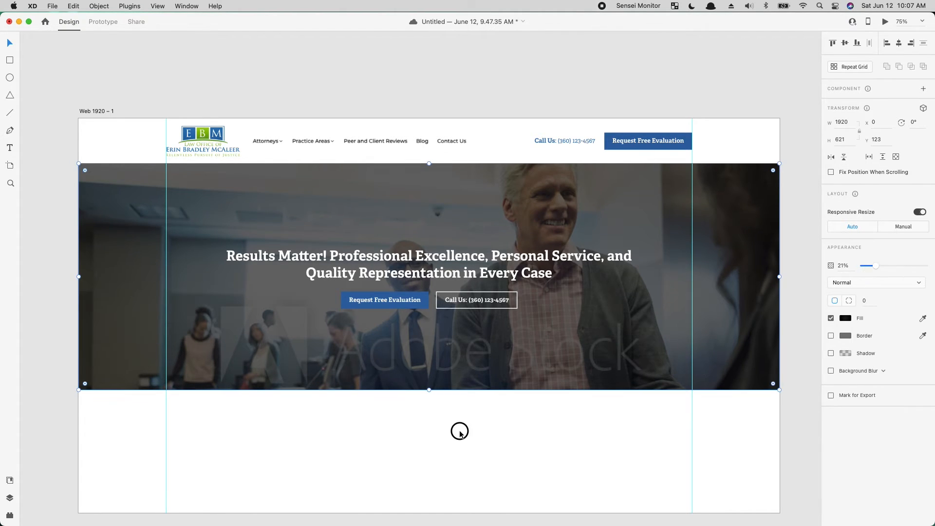
pyautogui.click(447, 271)
pyautogui.doubleClick(479, 299)
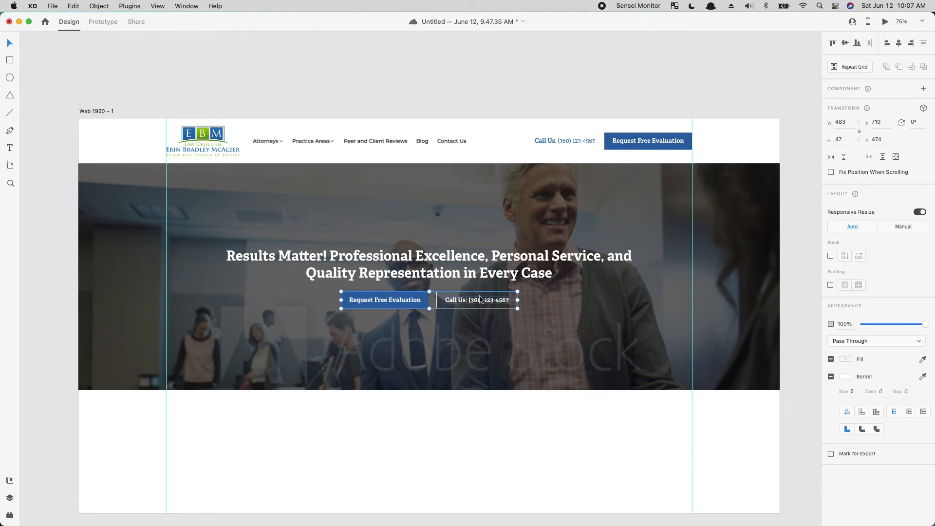
pyautogui.click(460, 276)
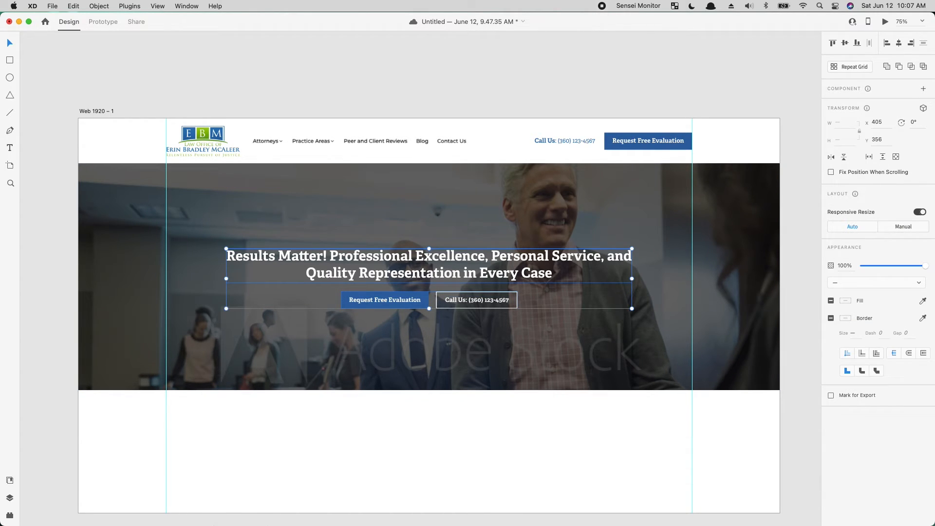
pyautogui.click(352, 519)
# - Switch to Noun Project and search for "trust" icons
pyautogui.moveTo(440, 523)
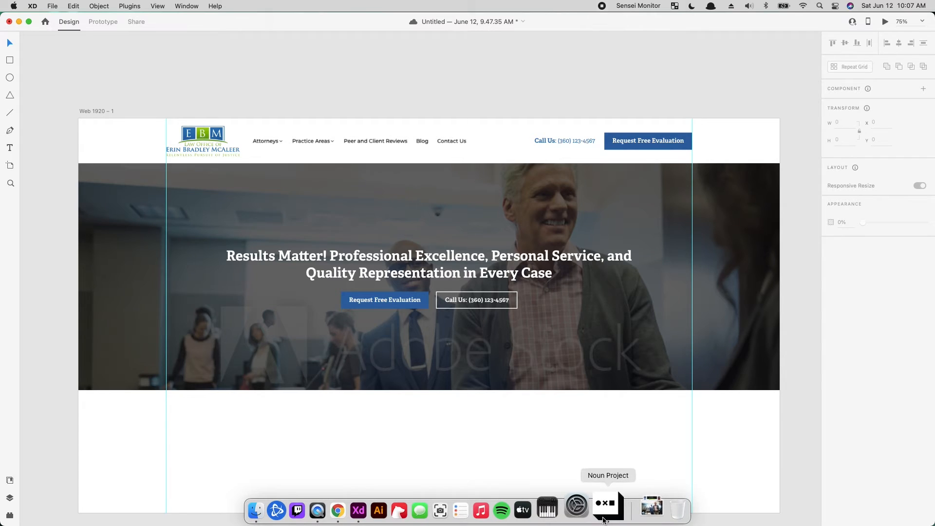
pyautogui.click(603, 519)
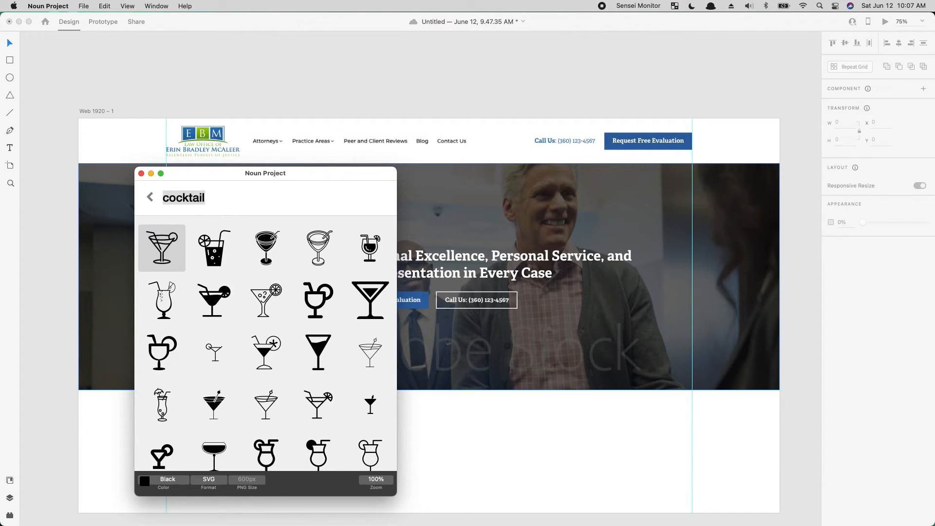
pyautogui.press('BackSpace')
pyautogui.click(152, 197)
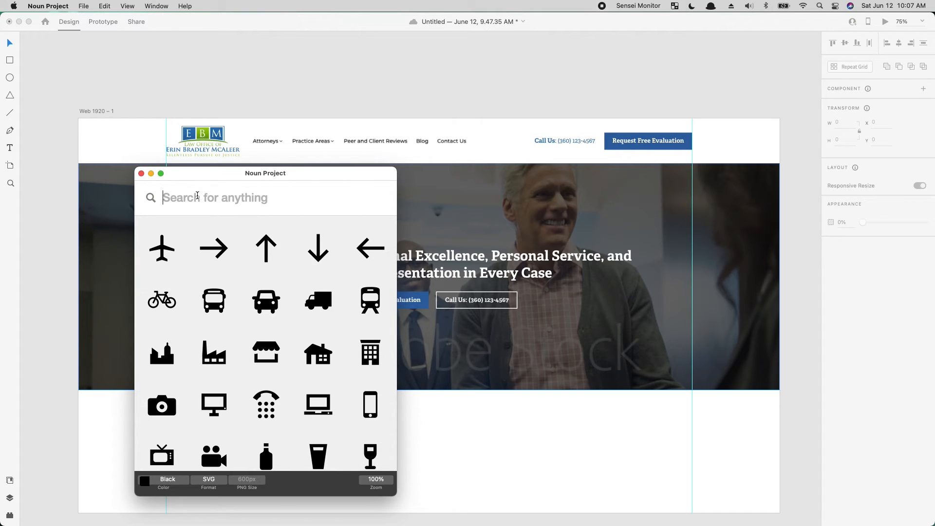
pyautogui.write('trust')
pyautogui.press('Return')
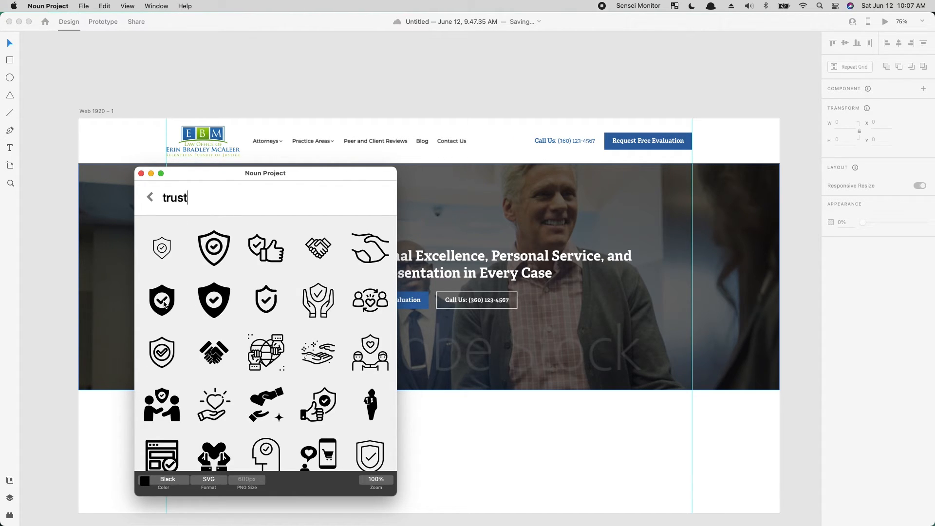
# - Add the outlined shield icon with a checkmark to the artboard and place it centered above the hero headline
pyautogui.moveTo(263, 301); pyautogui.dragTo(513, 440)
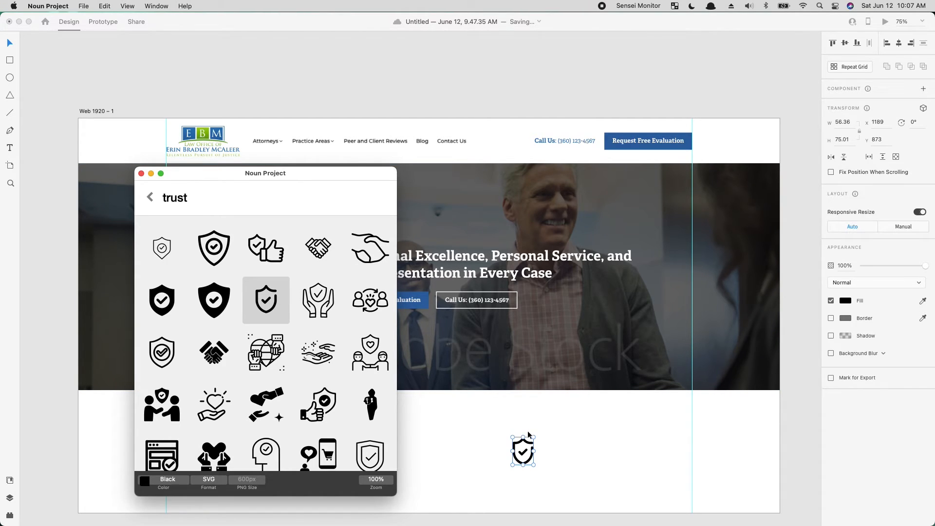
pyautogui.click(528, 435)
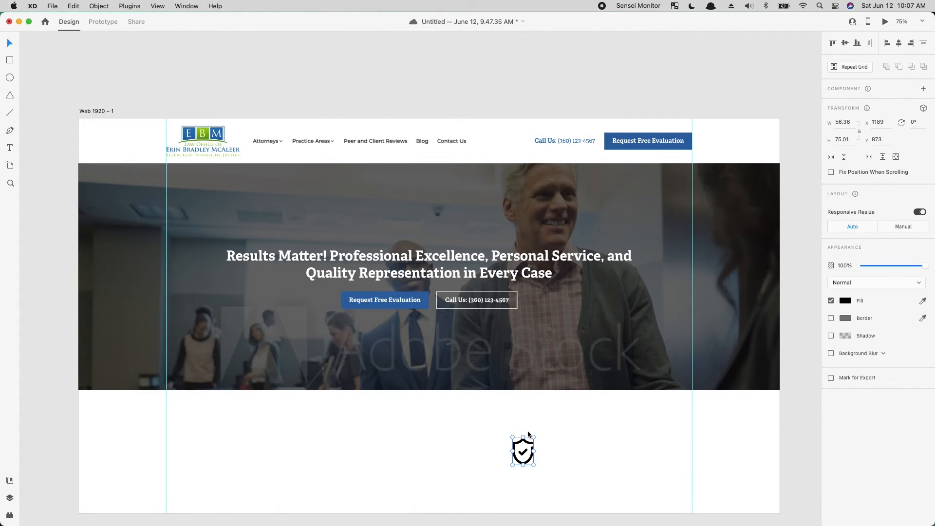
pyautogui.click(532, 434)
pyautogui.click(527, 441)
pyautogui.click(528, 442)
pyautogui.moveTo(528, 444); pyautogui.dragTo(432, 219)
# - Fill the shield icon with white (#FFFFFF) and scale it down slightly
pyautogui.click(846, 302)
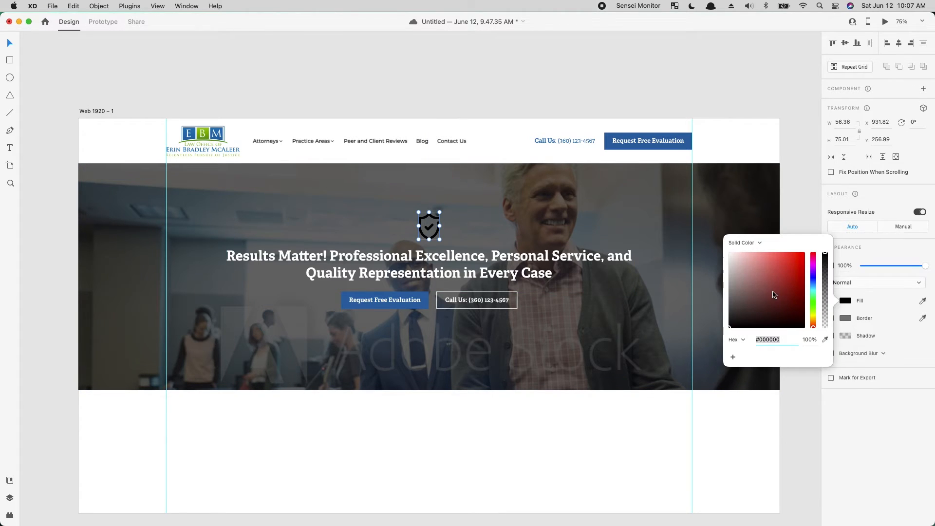
pyautogui.moveTo(774, 295); pyautogui.dragTo(663, 199)
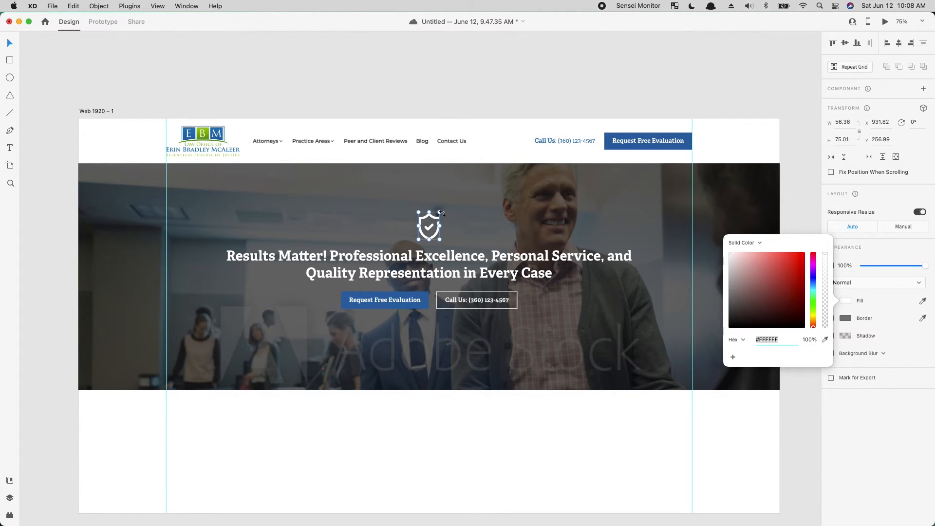
pyautogui.moveTo(441, 211); pyautogui.dragTo(433, 224)
pyautogui.press('super+z')
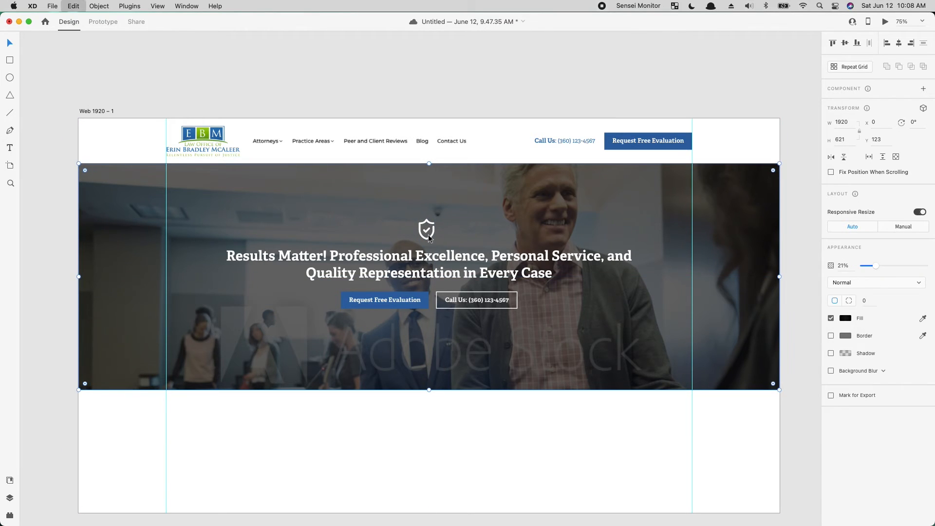
# - Center the shield icon, headline and buttons horizontally, and group them slightly lower in the hero
pyautogui.moveTo(552, 436); pyautogui.dragTo(334, 185)
pyautogui.moveTo(390, 409); pyautogui.dragTo(724, 341)
pyautogui.click(898, 43)
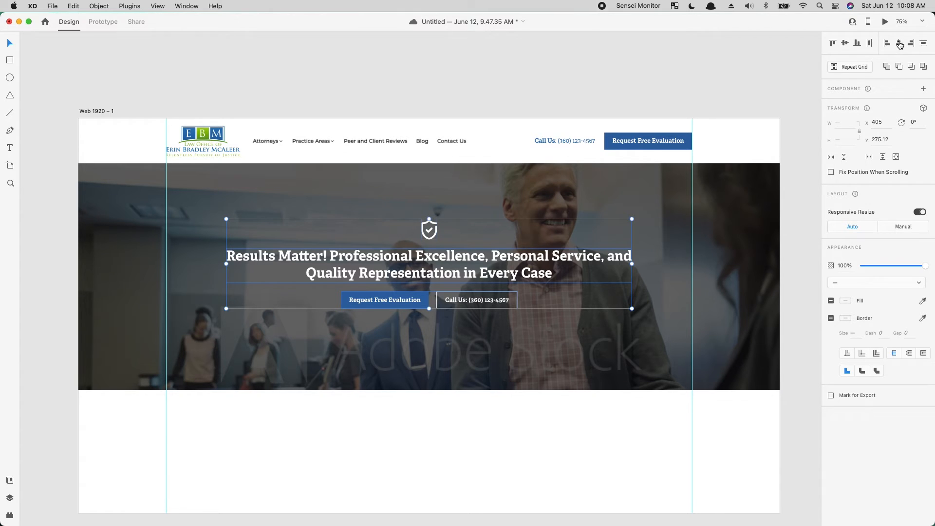
pyautogui.press('super+g')
pyautogui.moveTo(504, 261)
pyautogui.mouseDown()
pyautogui.moveTo(493, 275)
pyautogui.moveTo(504, 273)
pyautogui.mouseUp()
pyautogui.click(464, 426)
# - Place a copy of the hero overlay directly below the hero at Y 744 and shorten it to a height of 162
pyautogui.moveTo(618, 435); pyautogui.dragTo(562, 372)
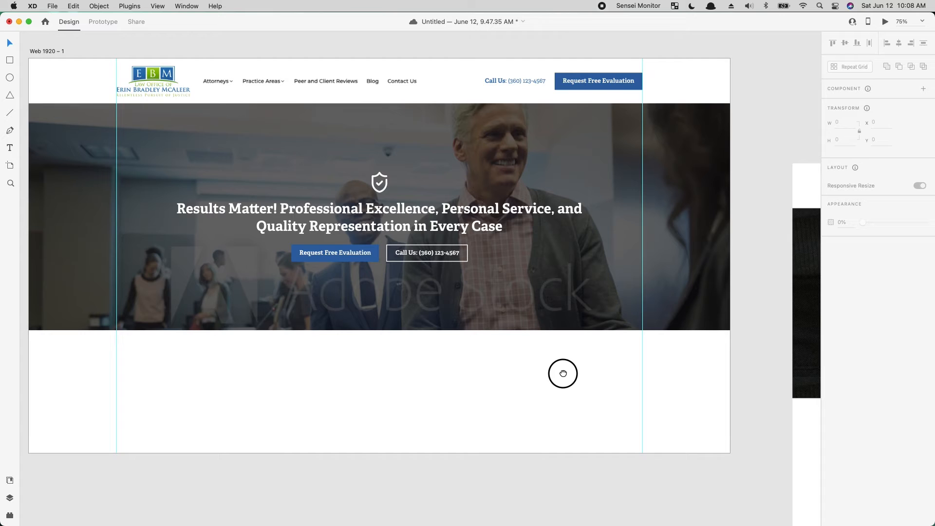
pyautogui.moveTo(740, 319); pyautogui.dragTo(795, 257)
pyautogui.moveTo(353, 301); pyautogui.dragTo(466, 369)
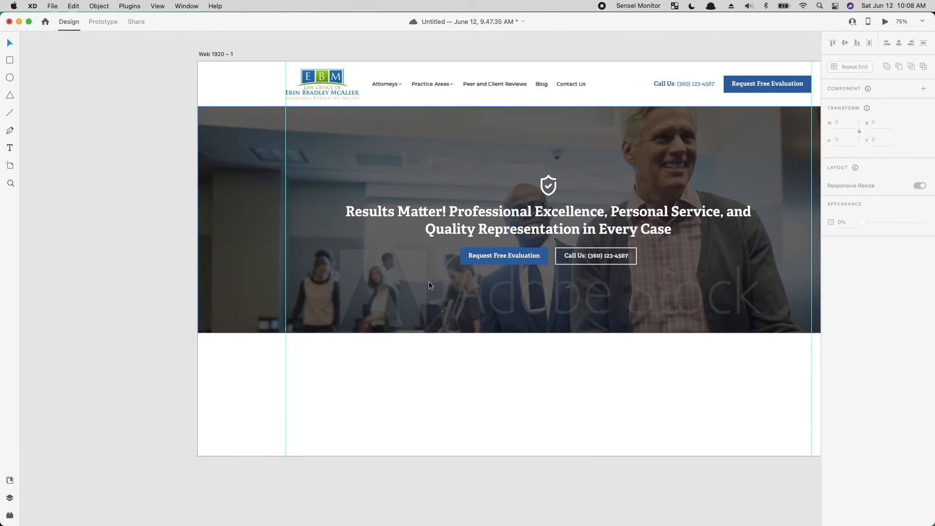
pyautogui.click(428, 282)
pyautogui.moveTo(428, 282); pyautogui.dragTo(416, 505)
pyautogui.scroll(-4, 416, 501)
pyautogui.hscroll(4, 416, 501)
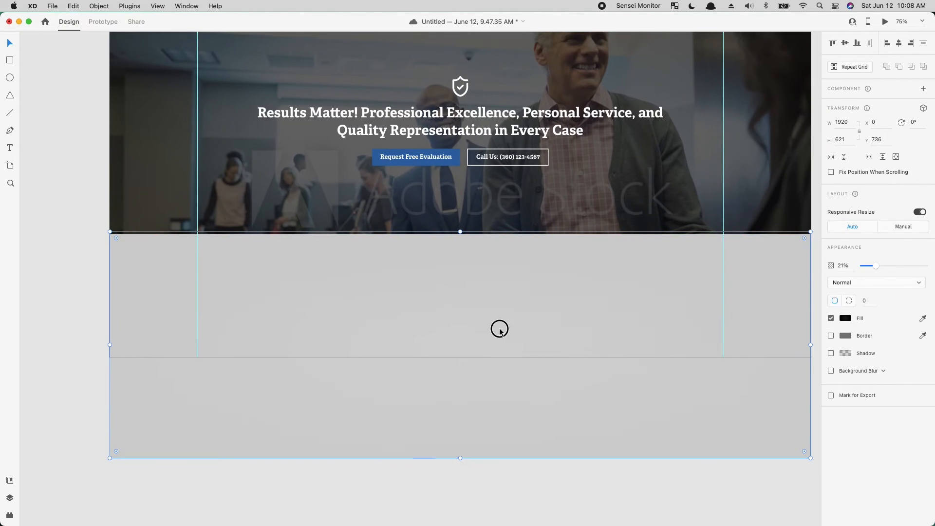
pyautogui.moveTo(499, 332); pyautogui.dragTo(500, 332)
pyautogui.moveTo(458, 461); pyautogui.dragTo(476, 293)
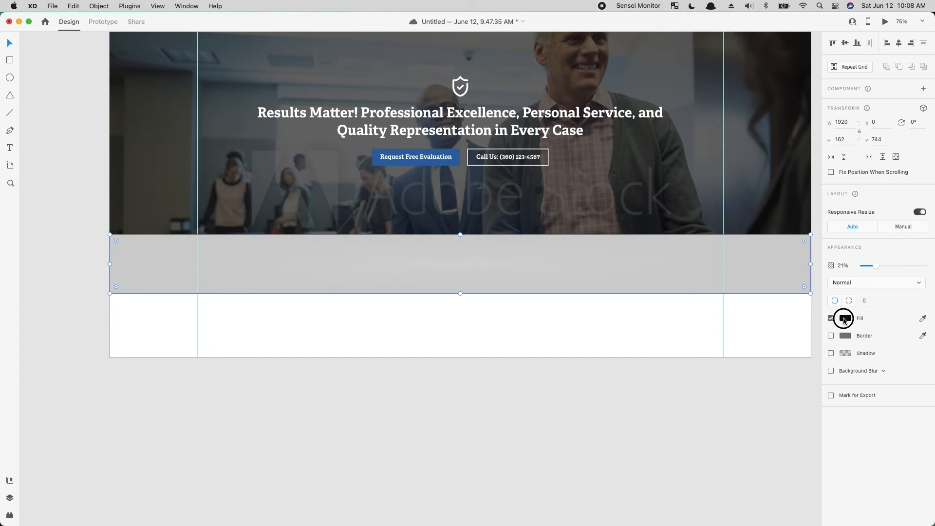
# - Switch the fill type of the band below the hero to Solid Color
pyautogui.click(845, 319)
pyautogui.click(771, 256)
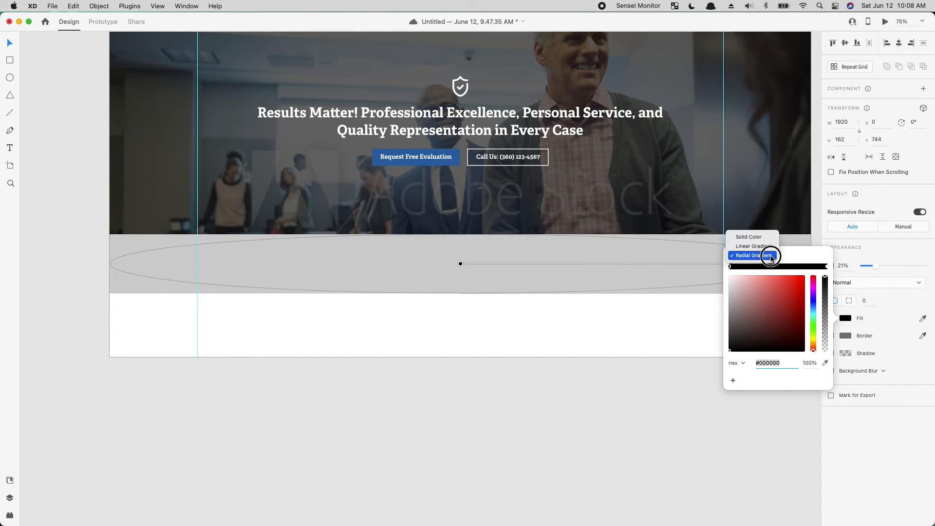
pyautogui.click(748, 237)
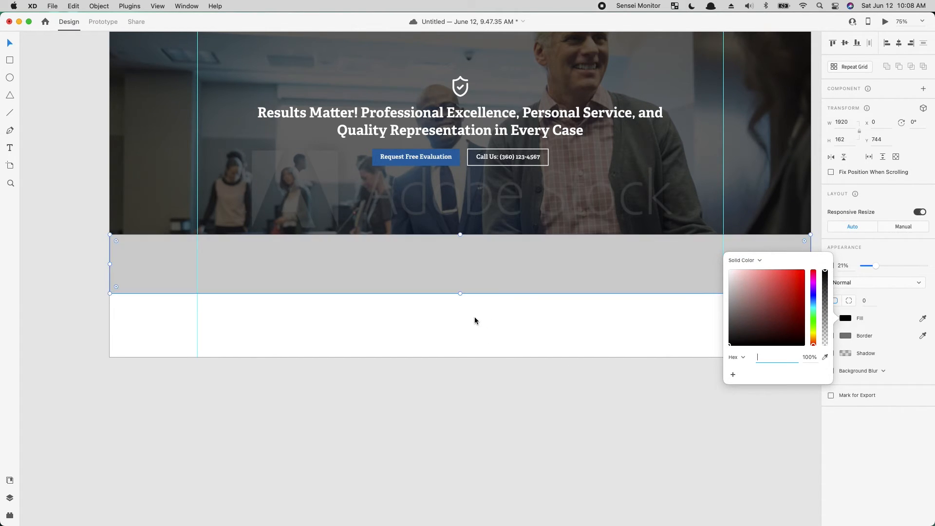
pyautogui.click(492, 280)
# - Fill the band with the green sampled from the law firm logo and raise its opacity to 100%
pyautogui.moveTo(445, 306); pyautogui.dragTo(520, 525)
pyautogui.press('i')
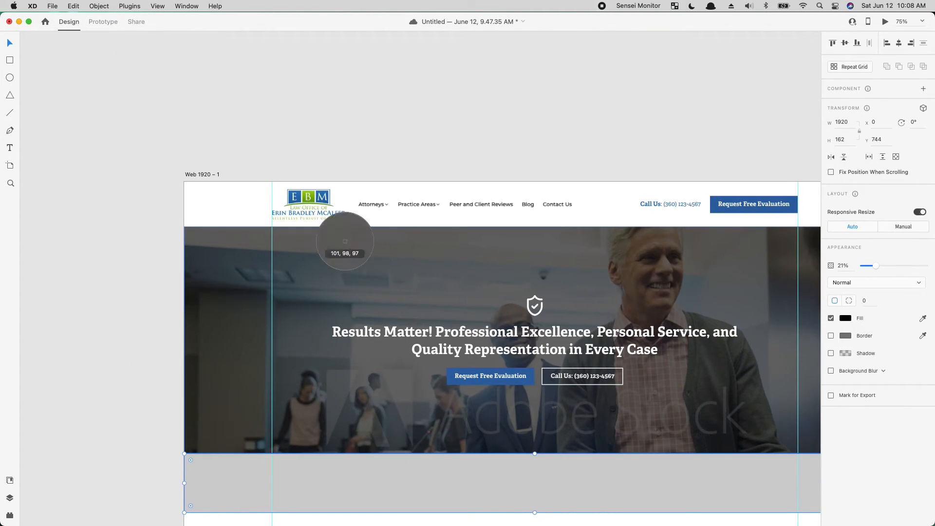
pyautogui.click(311, 204)
pyautogui.press('i')
pyautogui.click(314, 197)
pyautogui.moveTo(876, 266); pyautogui.dragTo(928, 266)
pyautogui.click(669, 120)
# - Place a copy of the header's phone text over the green band and send the band to the back
pyautogui.moveTo(594, 340); pyautogui.dragTo(462, 240)
pyautogui.click(385, 408)
pyautogui.moveTo(638, 433); pyautogui.dragTo(146, 343)
pyautogui.moveTo(493, 346); pyautogui.dragTo(847, 365)
pyautogui.moveTo(400, 209); pyautogui.dragTo(584, 232)
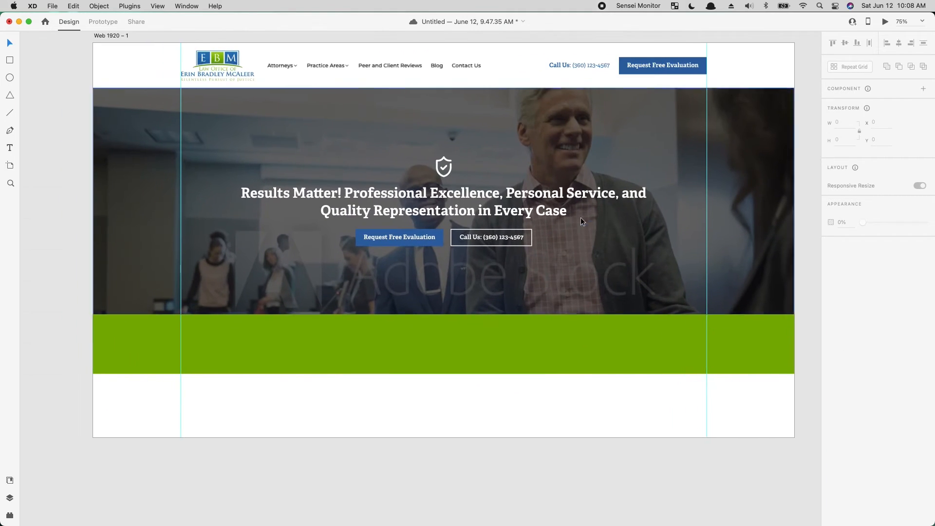
pyautogui.moveTo(597, 64); pyautogui.dragTo(410, 354)
pyautogui.click(535, 345)
pyautogui.rightClick(535, 345)
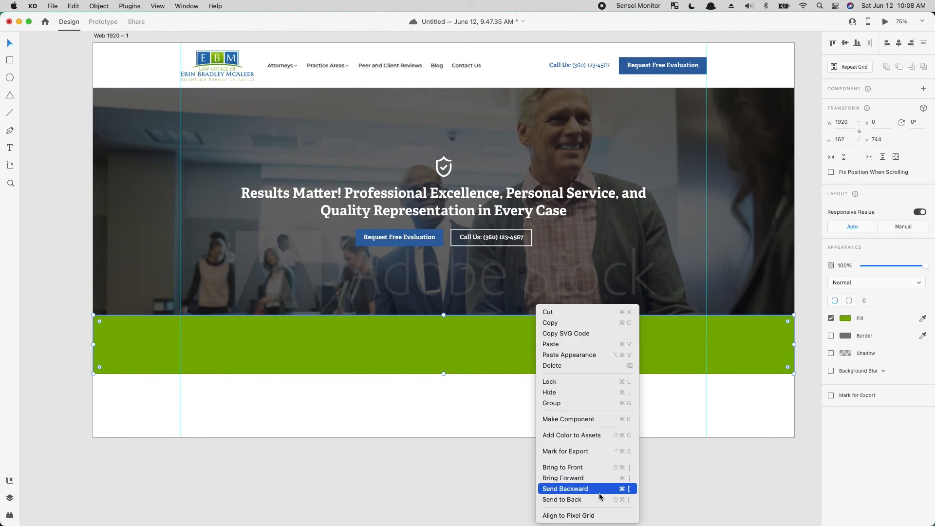
pyautogui.click(585, 500)
# - Change the copied text to "Call for a Free Evaluation @" followed by the phone number, removing "Call Us:"
pyautogui.click(387, 354)
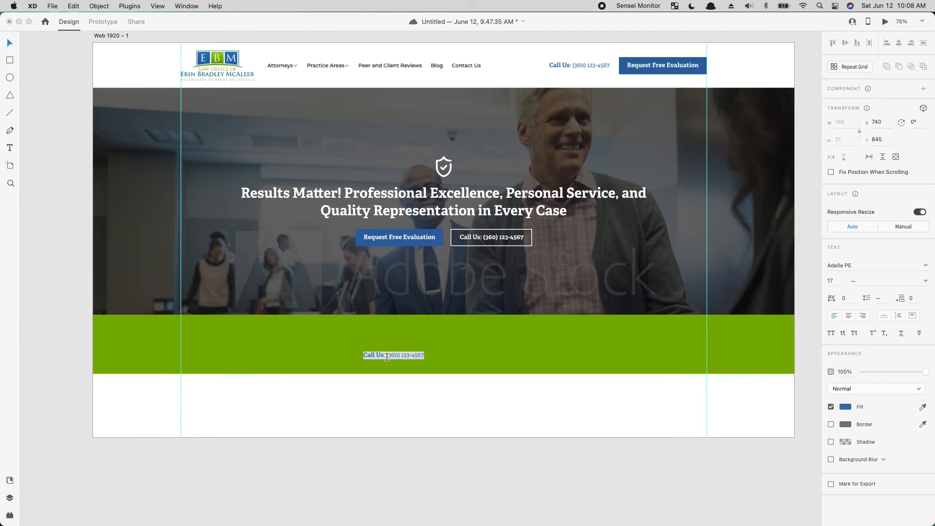
pyautogui.press('Return')
pyautogui.write('Call for a Free Evaluation @')
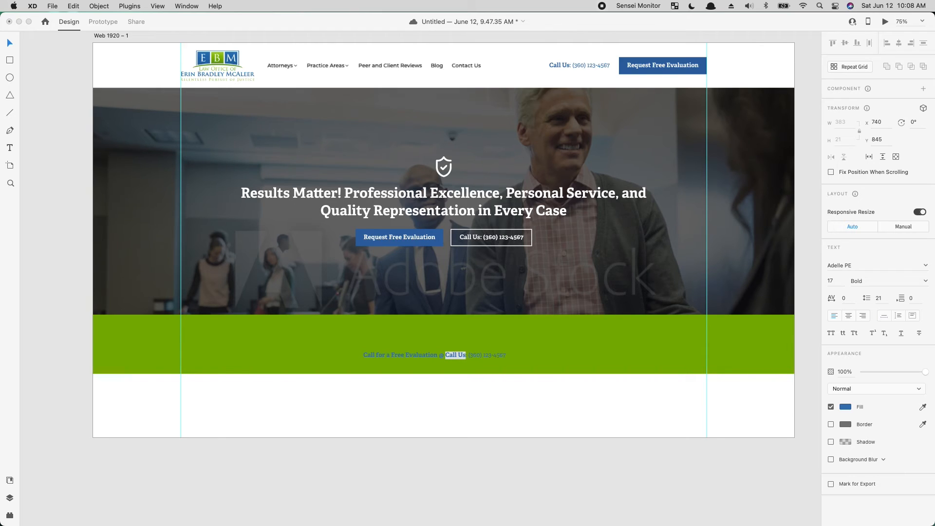
pyautogui.press('BackSpace')
pyautogui.press('Escape')
# - Enlarge the call text to size 25, fill it with white (#FFFFFF) and place it in the right half of the green band
pyautogui.moveTo(423, 360); pyautogui.dragTo(348, 349)
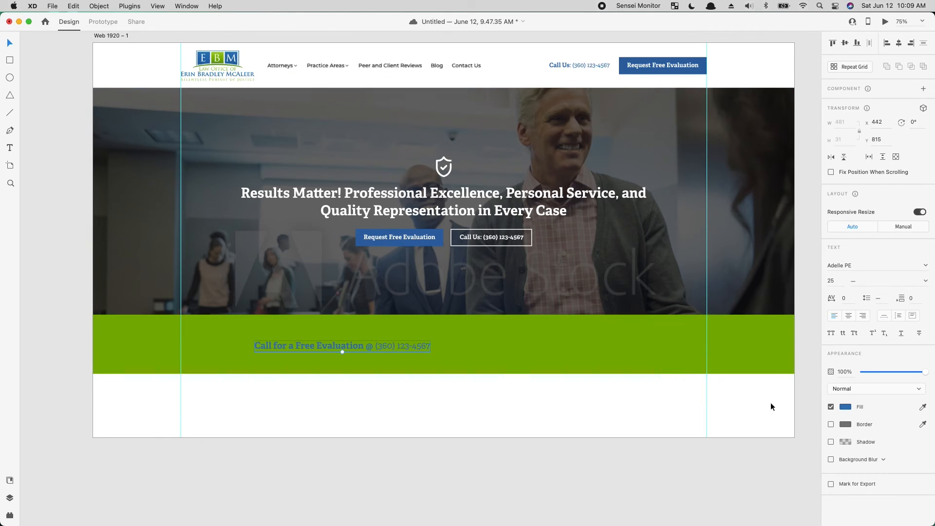
pyautogui.click(843, 407)
pyautogui.moveTo(761, 378); pyautogui.dragTo(637, 305)
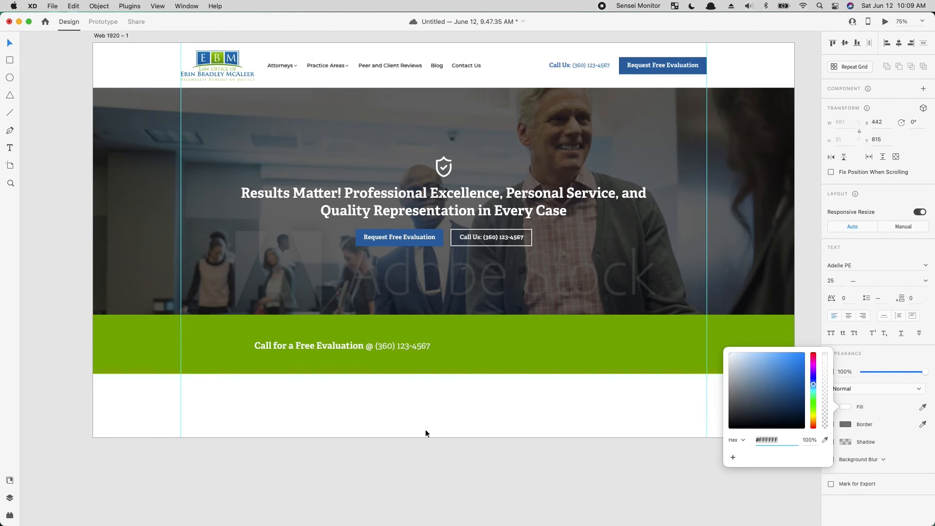
pyautogui.click(425, 430)
pyautogui.moveTo(341, 348); pyautogui.dragTo(553, 341)
pyautogui.click(470, 401)
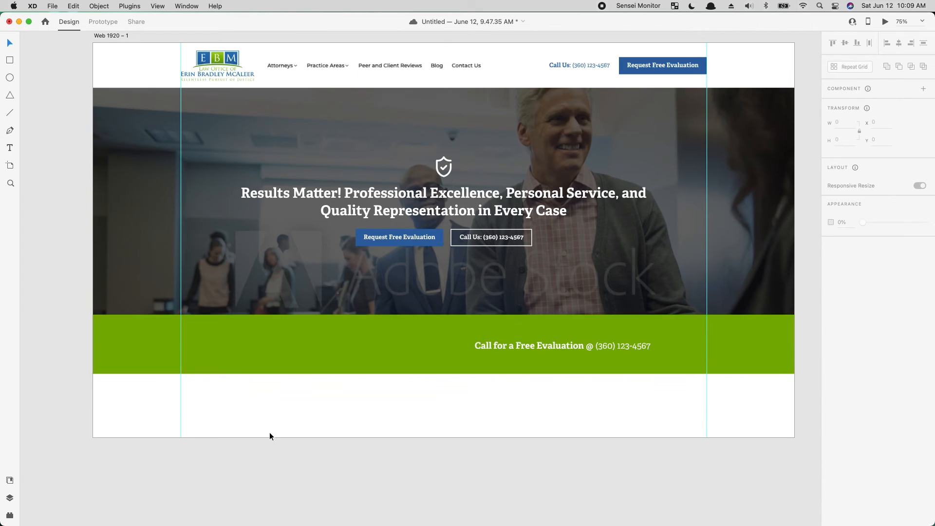
# - Create a text area about 452 wide below the green band and enter "asdfasdfv" as dummy text
pyautogui.click(10, 147)
pyautogui.moveTo(334, 400); pyautogui.dragTo(499, 456)
pyautogui.write('asdfasdf')
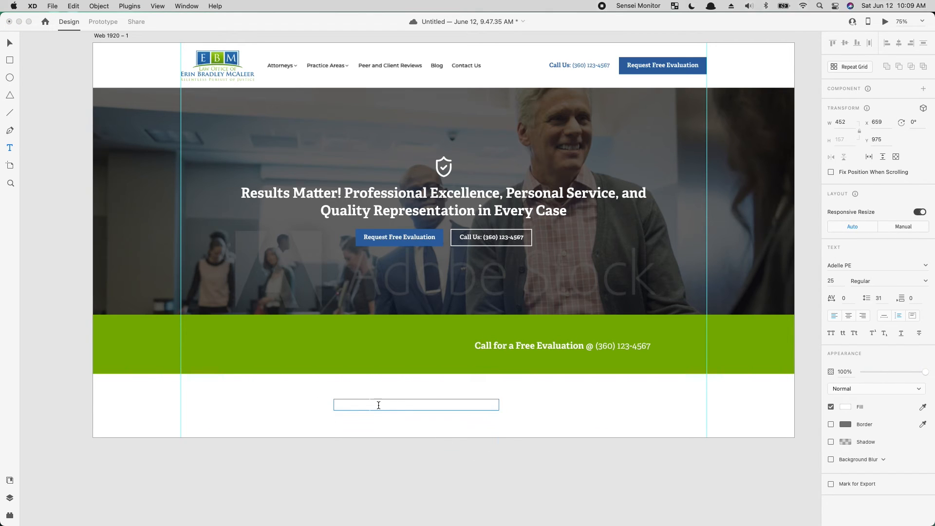
pyautogui.press('Escape')
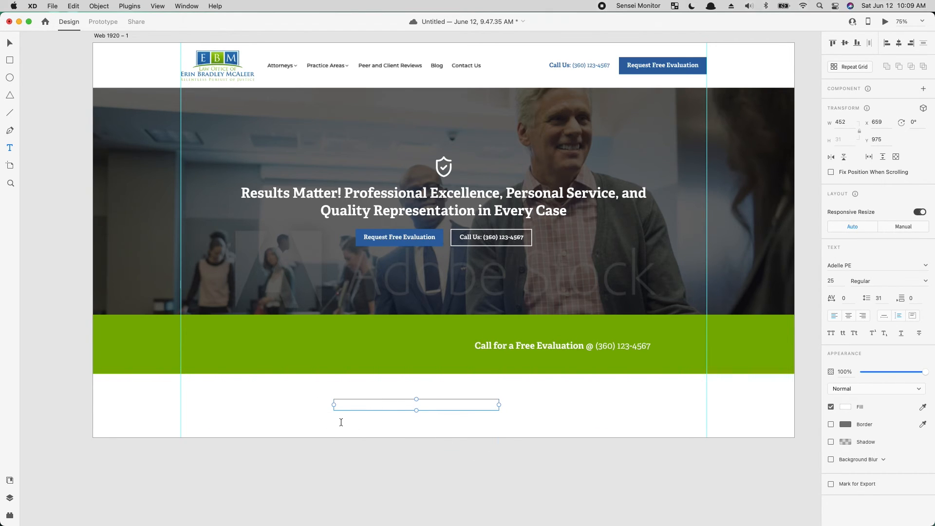
pyautogui.click(288, 408)
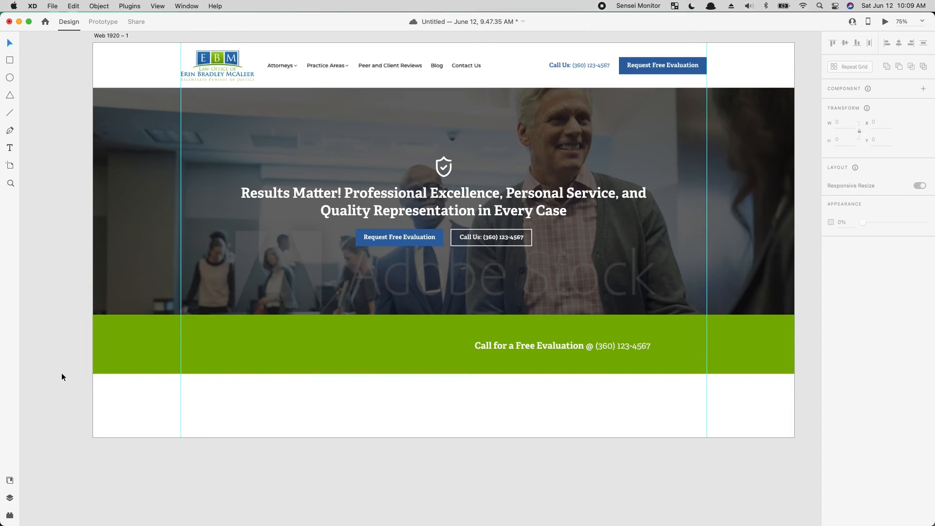
# - Make the dummy text area fixed size and enlarge it to about 516 × 232 so it extends over the green band
pyautogui.click(10, 498)
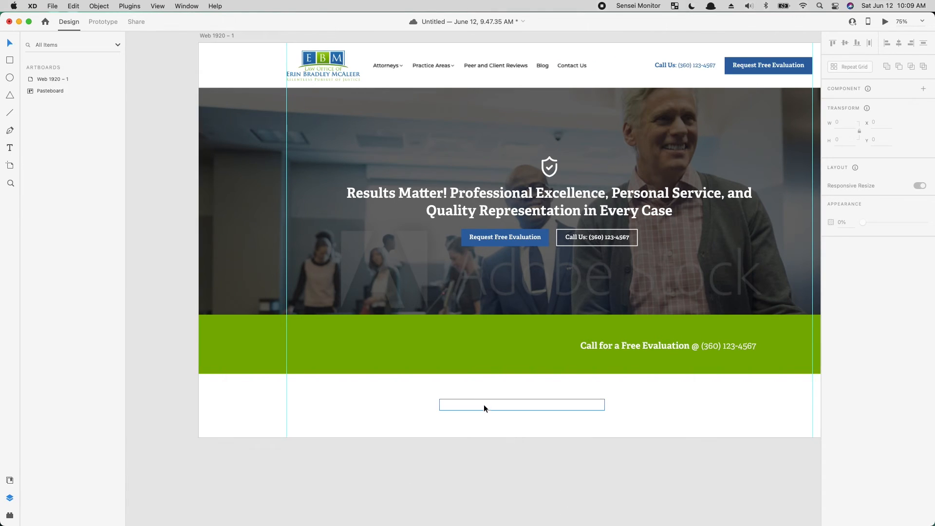
pyautogui.click(483, 403)
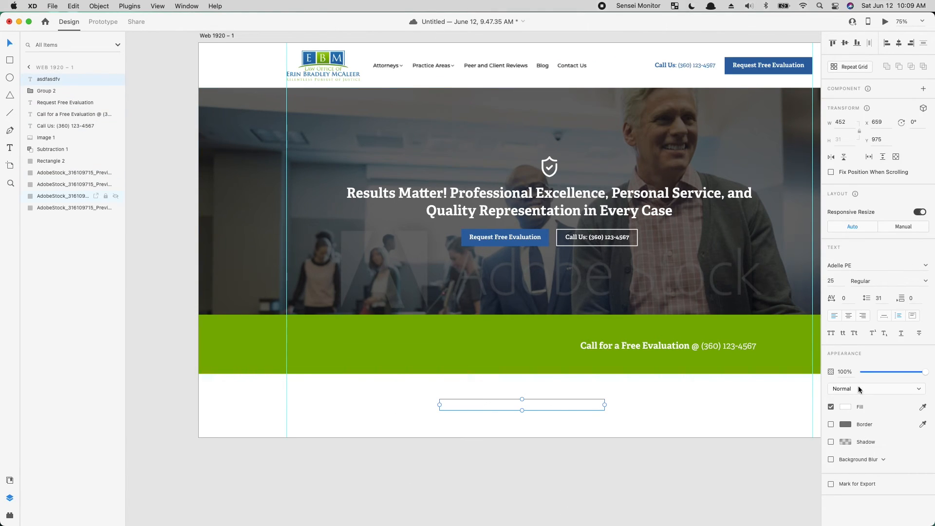
pyautogui.click(913, 316)
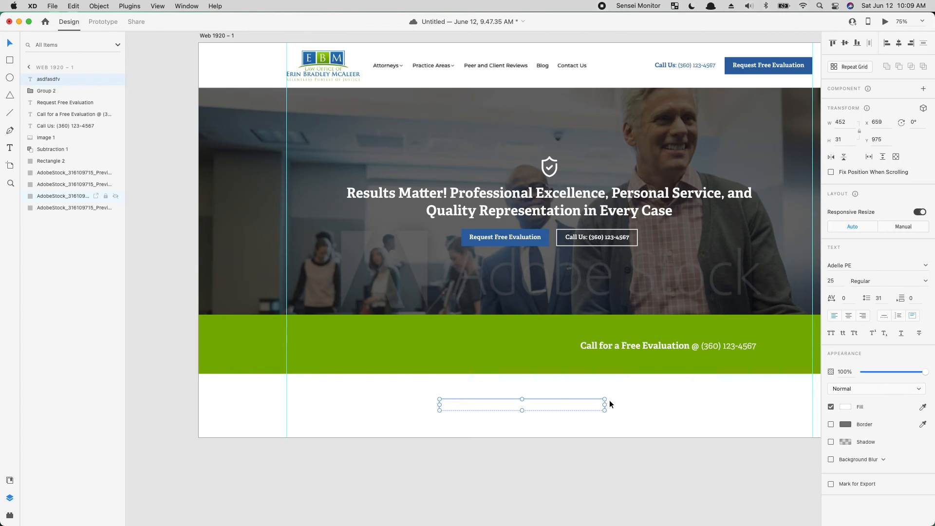
pyautogui.moveTo(606, 398); pyautogui.dragTo(628, 326)
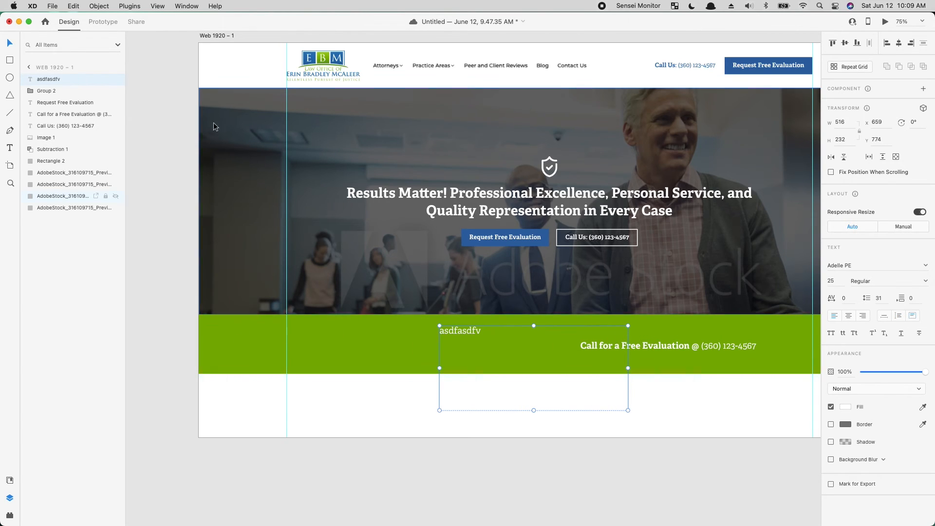
# - Fill the text area with Lorem Ipsum (Latin, Standard) and fit it into the band's left half at about 688 × 95
pyautogui.click(9, 516)
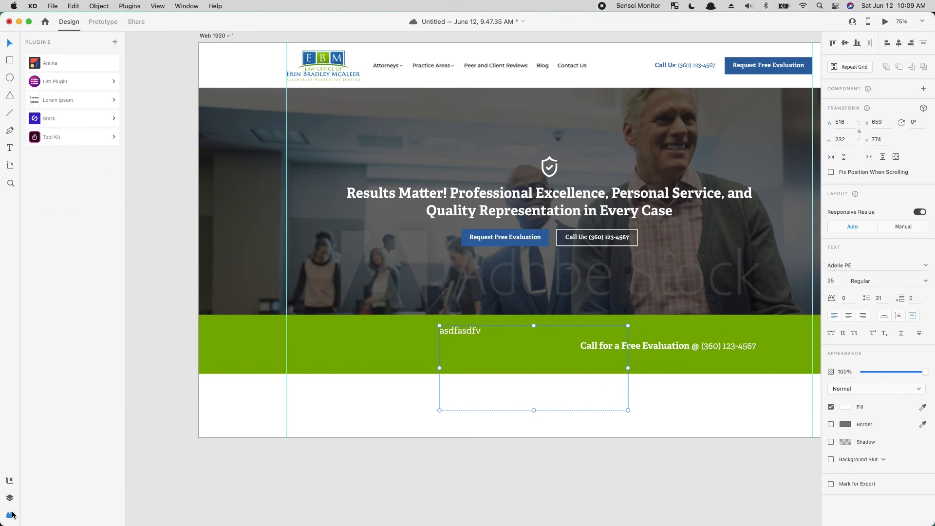
pyautogui.click(84, 99)
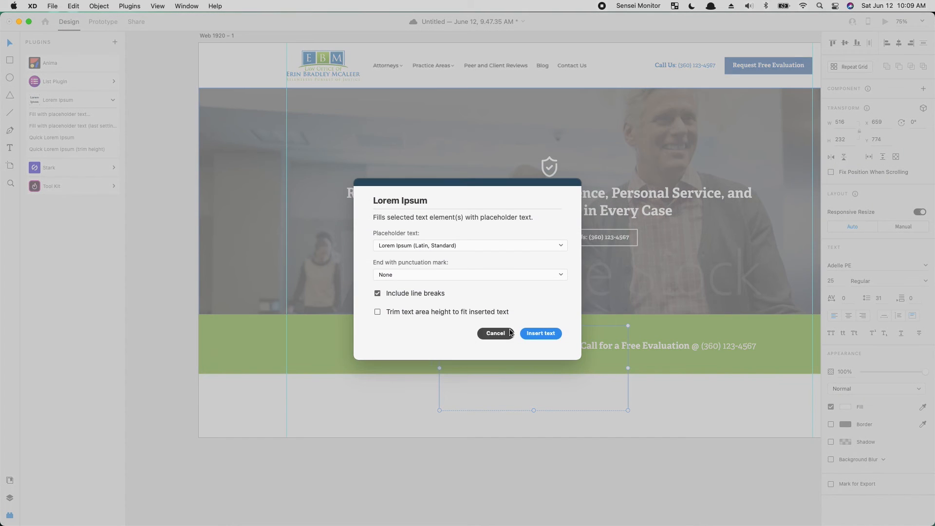
pyautogui.click(538, 330)
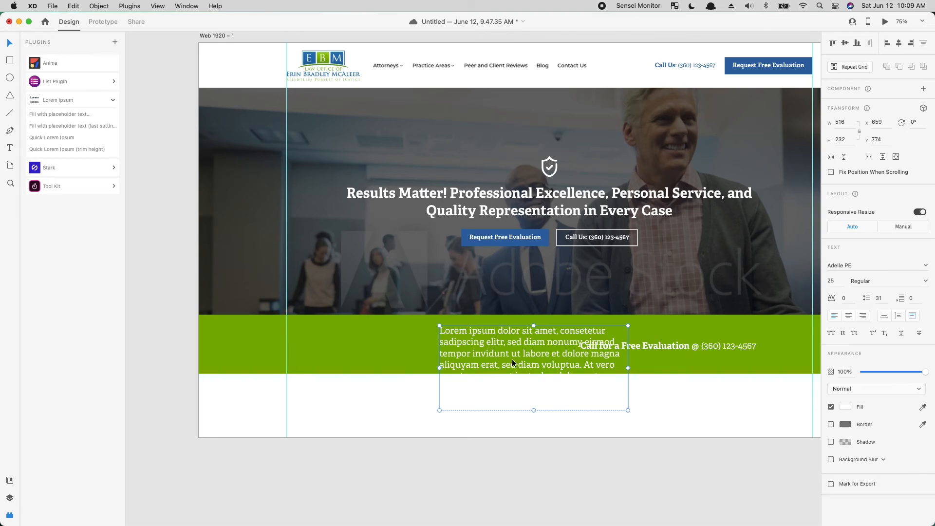
pyautogui.moveTo(512, 359); pyautogui.dragTo(418, 345)
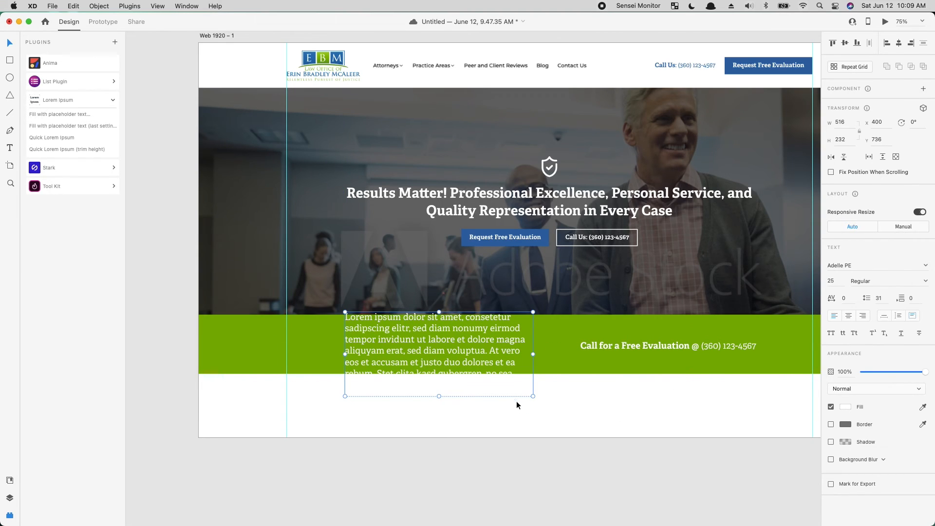
pyautogui.moveTo(532, 396); pyautogui.dragTo(525, 358)
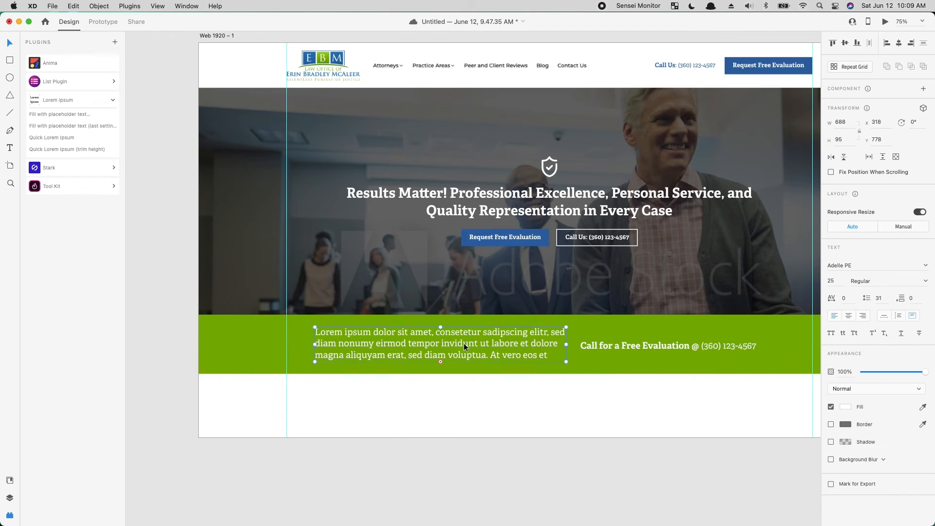
# - Set the placeholder paragraph's font size to 21 and narrow its text area to about 552
pyautogui.press('super+1')
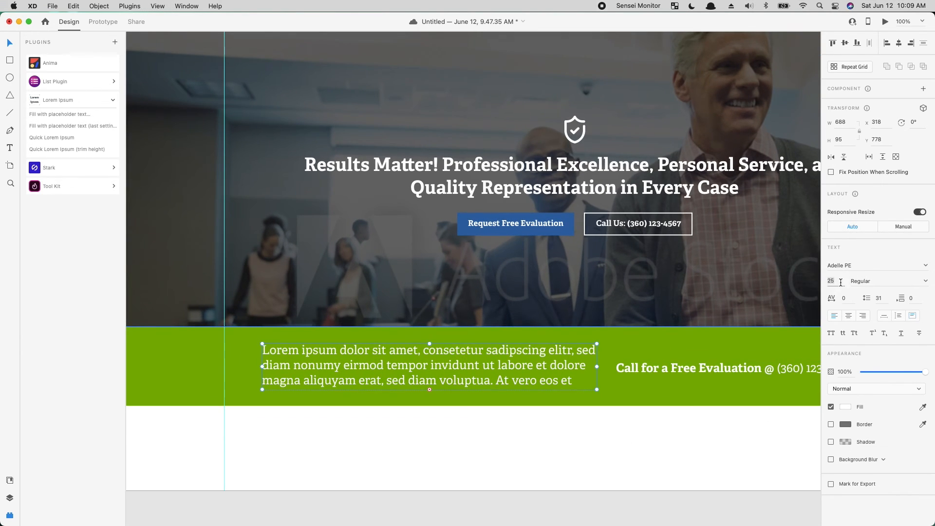
pyautogui.press('Down')
pyautogui.press('Down')
pyautogui.press('Down')
pyautogui.press('Down')
pyautogui.press('Down')
pyautogui.press('Up')
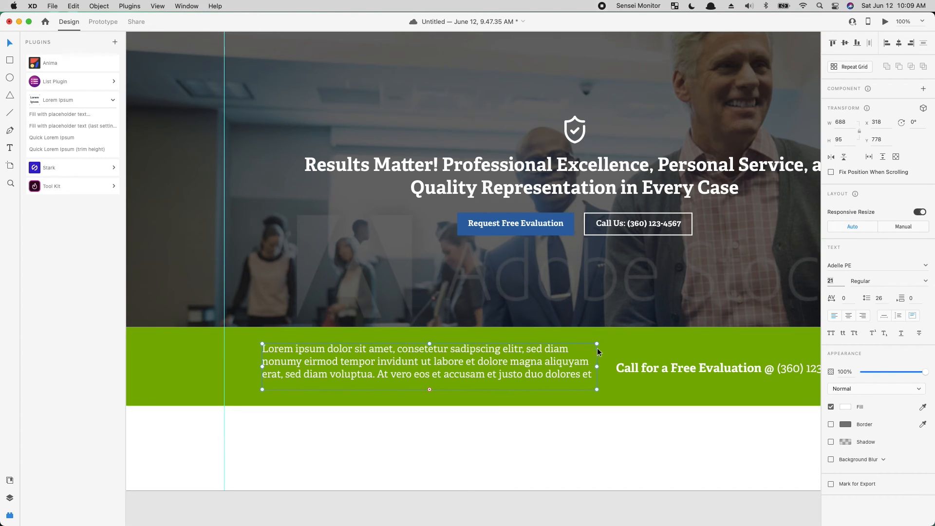
pyautogui.moveTo(598, 343); pyautogui.dragTo(531, 343)
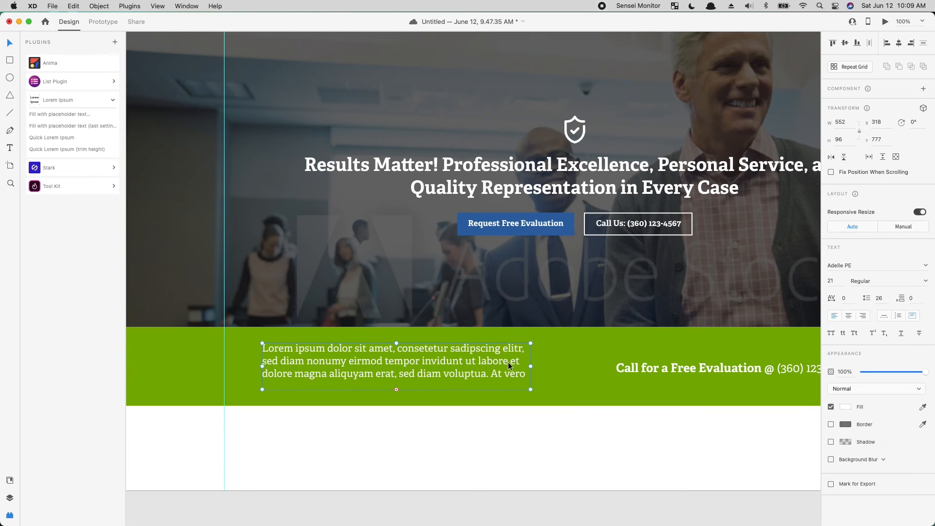
# - Delete the placeholder text after "voluptua.", then shorten its area to a height of 79 and move it to X 443, Y 791
pyautogui.doubleClick(496, 373)
pyautogui.moveTo(489, 373); pyautogui.dragTo(742, 521)
pyautogui.press('BackSpace')
pyautogui.press('Escape')
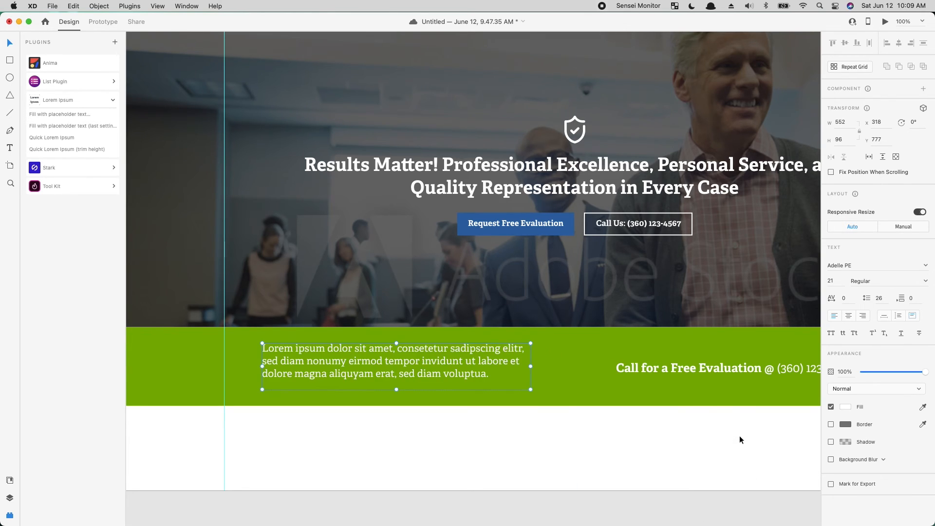
pyautogui.doubleClick(394, 344)
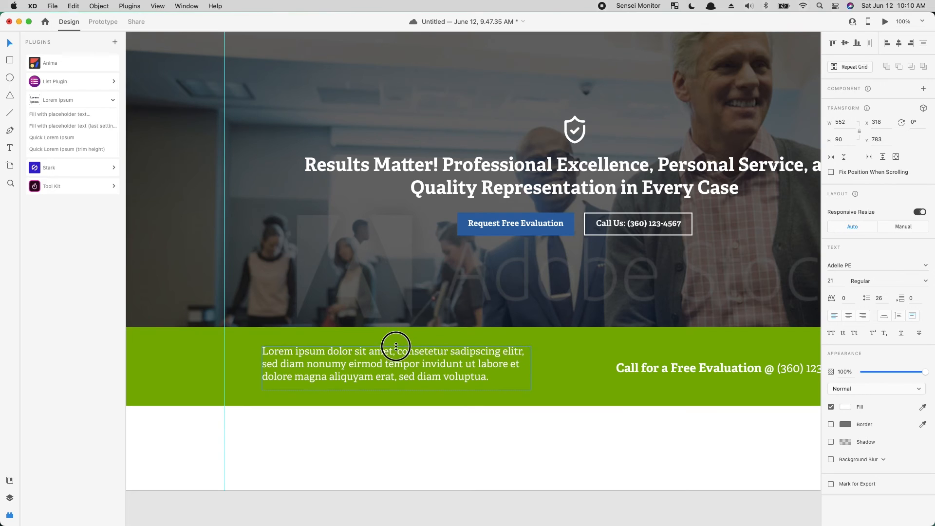
pyautogui.moveTo(391, 354); pyautogui.dragTo(452, 362)
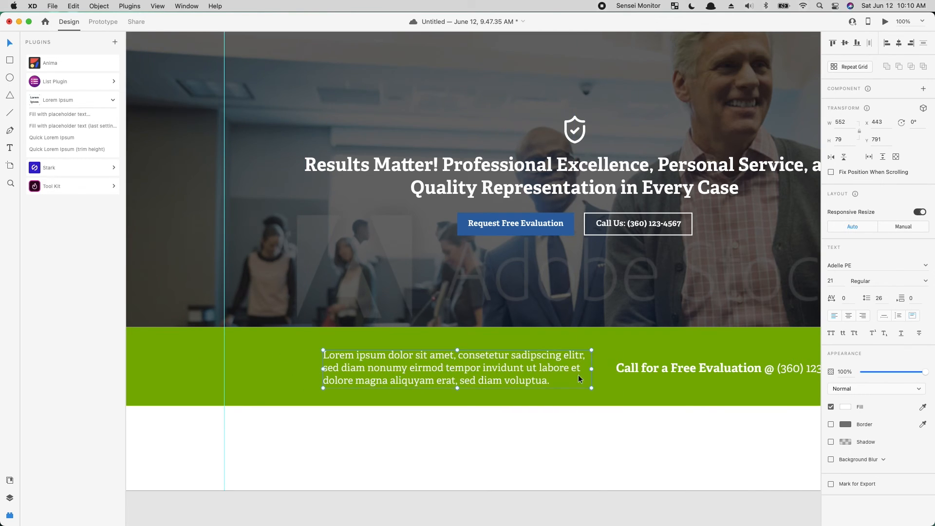
# - Group the placeholder paragraph with the call text and center the group horizontally on the artboard
pyautogui.keyDown('shift'); pyautogui.click(681, 366); pyautogui.keyUp('shift')
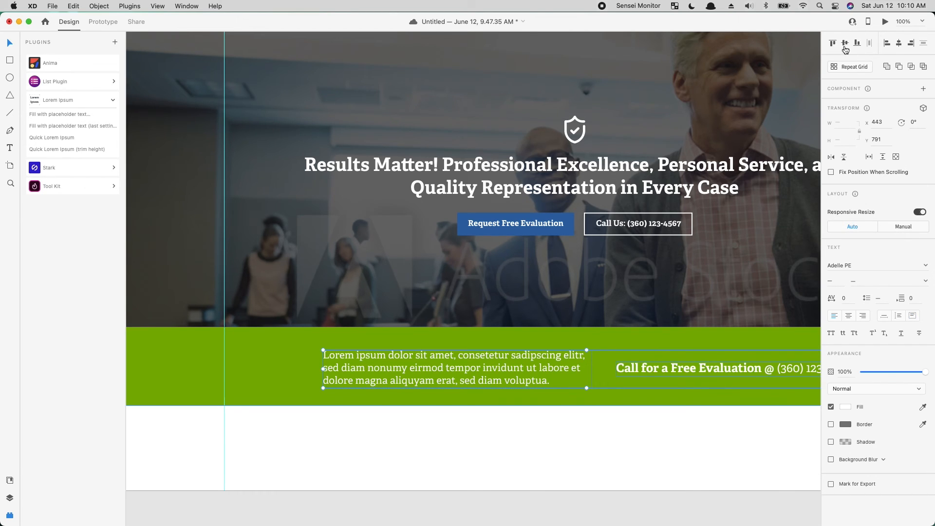
pyautogui.press('super+g')
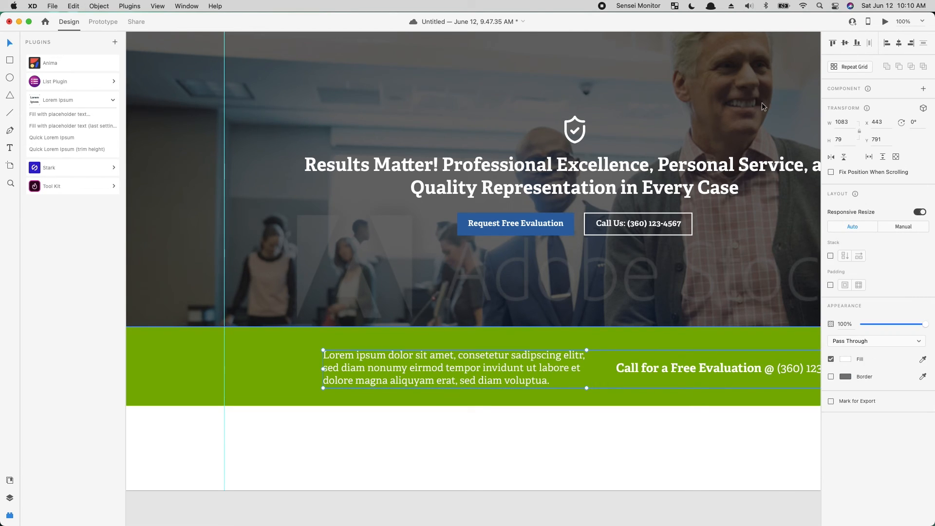
pyautogui.click(899, 43)
pyautogui.click(663, 474)
# - Center the text group vertically with the green band
pyautogui.press('super+minus')
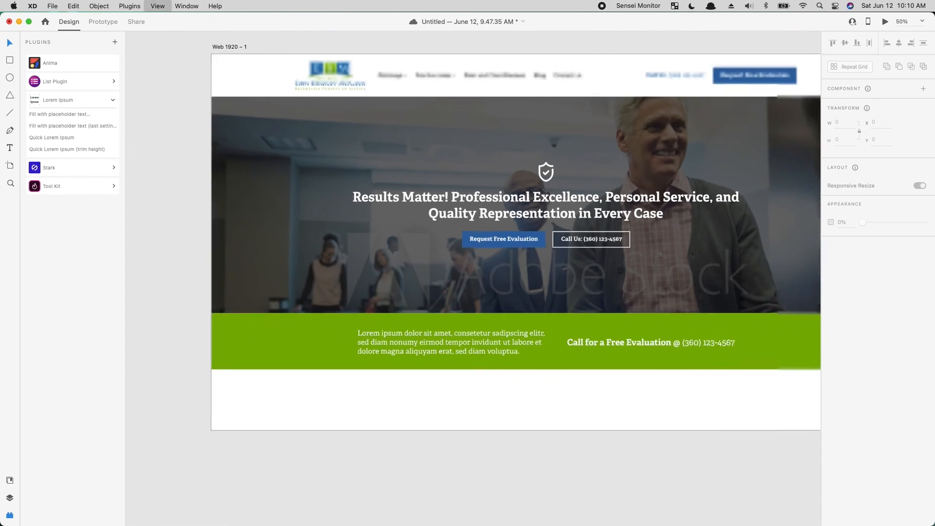
pyautogui.click(498, 323)
pyautogui.keyDown('shift'); pyautogui.click(492, 339); pyautogui.keyUp('shift')
pyautogui.click(847, 43)
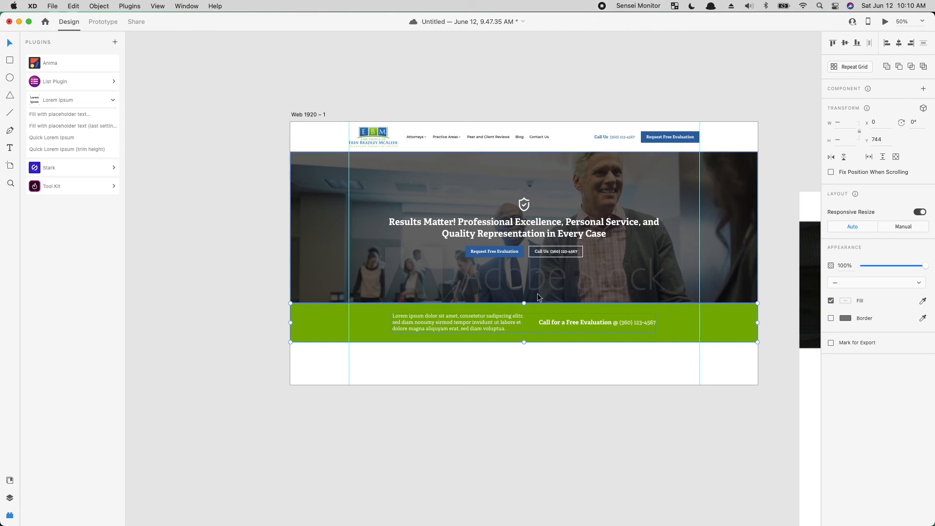
pyautogui.click(503, 463)
pyautogui.moveTo(613, 435); pyautogui.dragTo(553, 502)
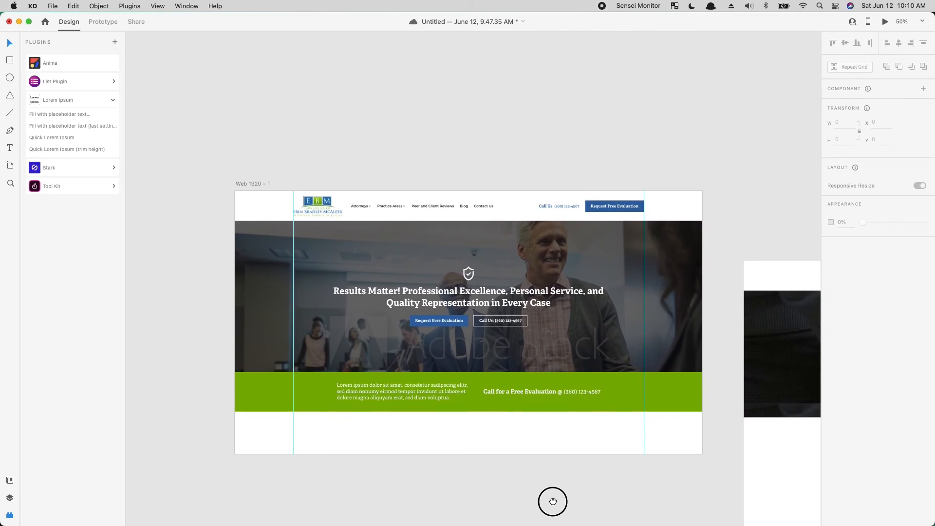
pyautogui.press('super+1')
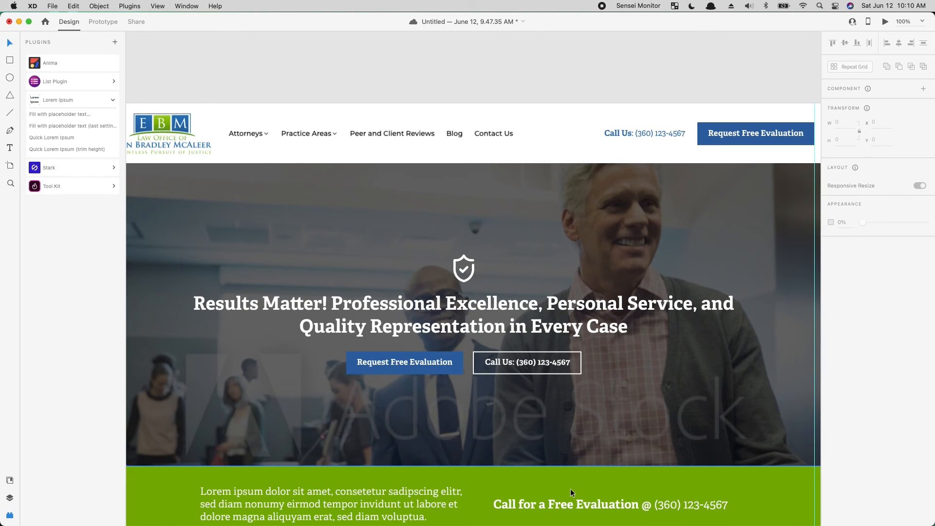
pyautogui.press('super+minus')
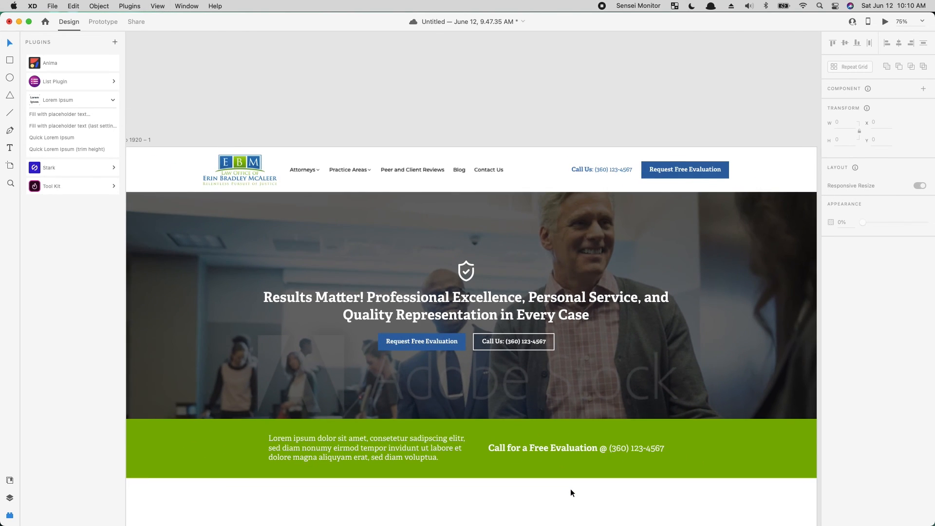
pyautogui.click(379, 341)
pyautogui.doubleClick(383, 343)
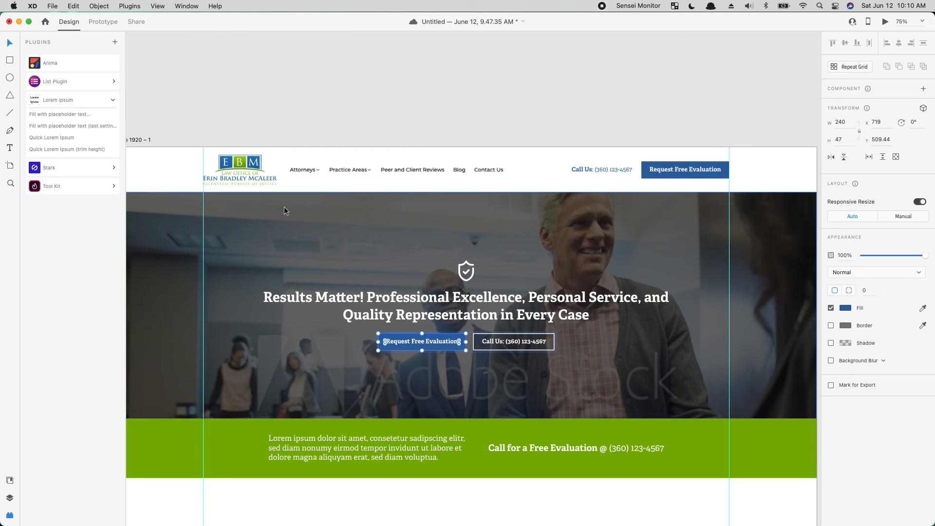
pyautogui.press('i')
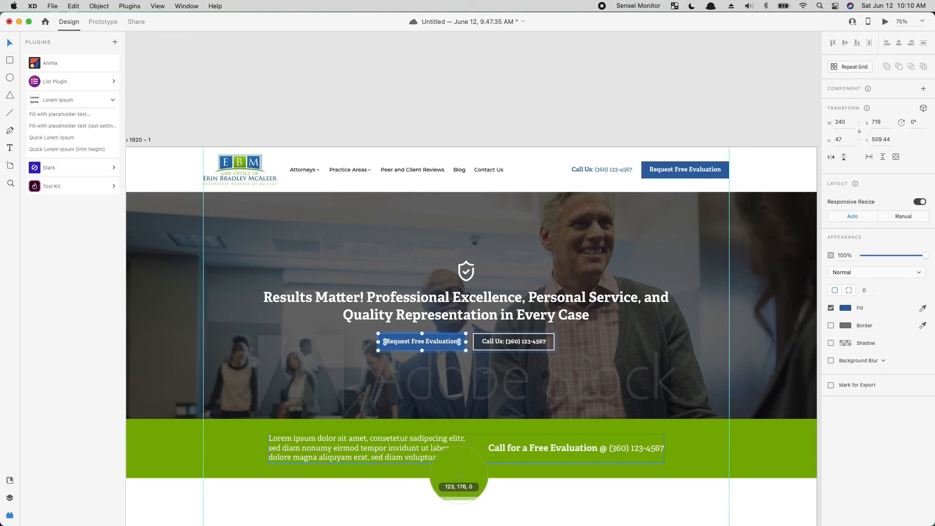
pyautogui.press('Escape')
# - Shift the original homepage screenshot away from the artboard and duplicate the Web 1920 artboard directly below the first one
pyautogui.click(481, 102)
pyautogui.press('super+minus')
pyautogui.press('super+minus')
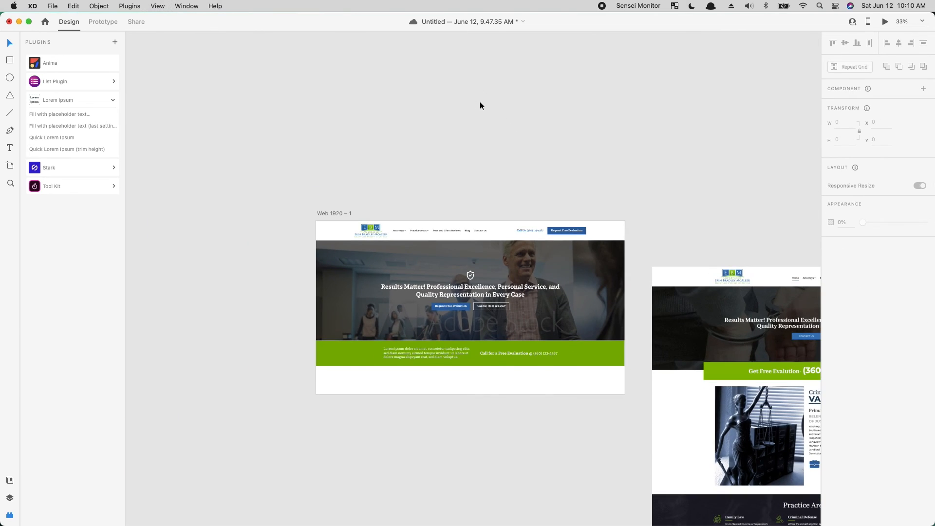
pyautogui.moveTo(733, 356); pyautogui.dragTo(878, 299)
pyautogui.moveTo(306, 213); pyautogui.dragTo(331, 418)
pyautogui.click(385, 415)
pyautogui.moveTo(576, 447); pyautogui.dragTo(599, 229)
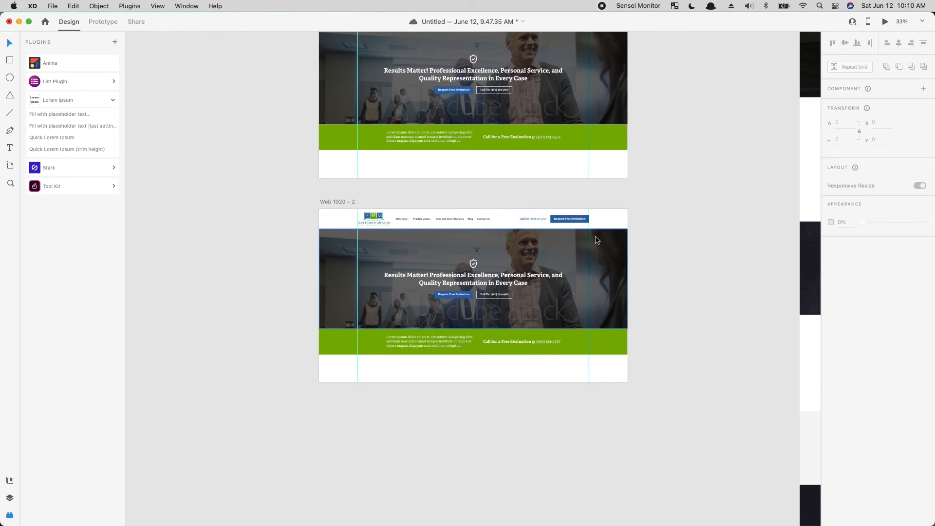
# - Save the band's green #67A725 and the hero button's blue #1E5B98 as document colors
pyautogui.press('super+1')
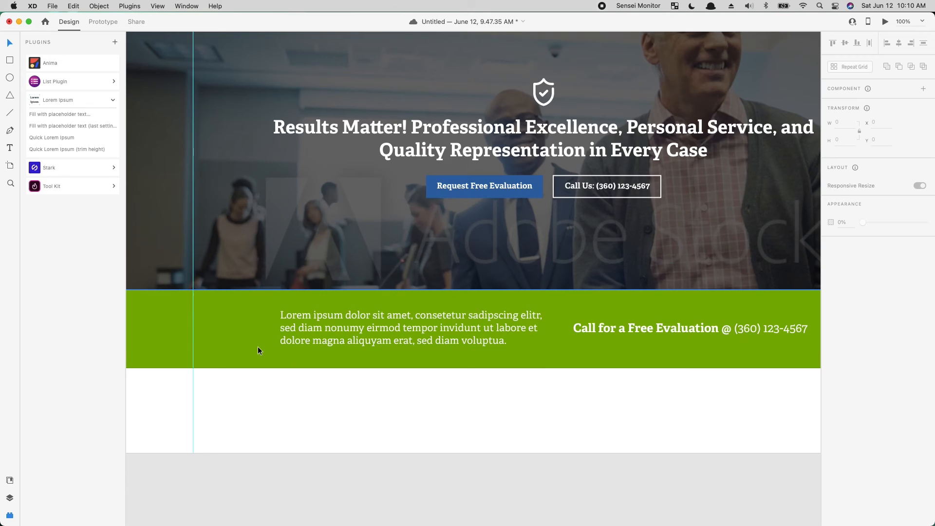
pyautogui.click(258, 350)
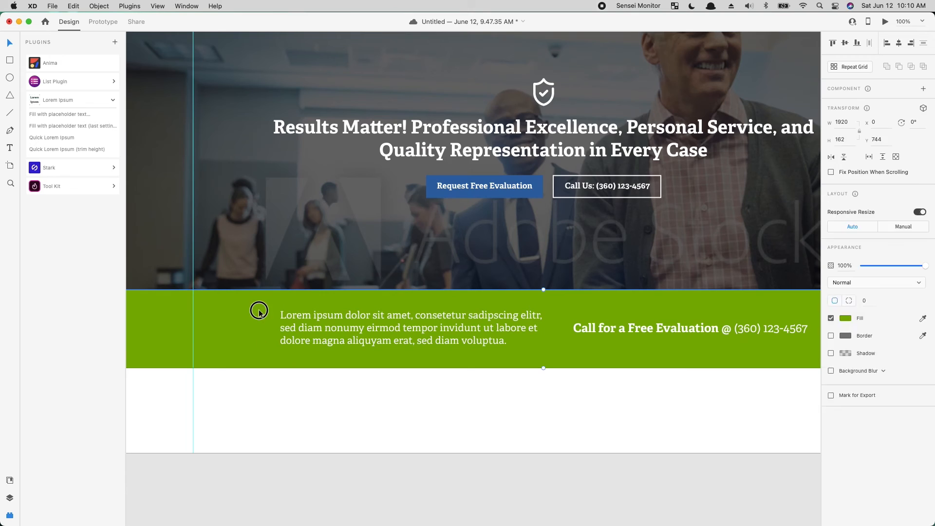
pyautogui.moveTo(389, 386); pyautogui.dragTo(482, 389)
pyautogui.click(297, 470)
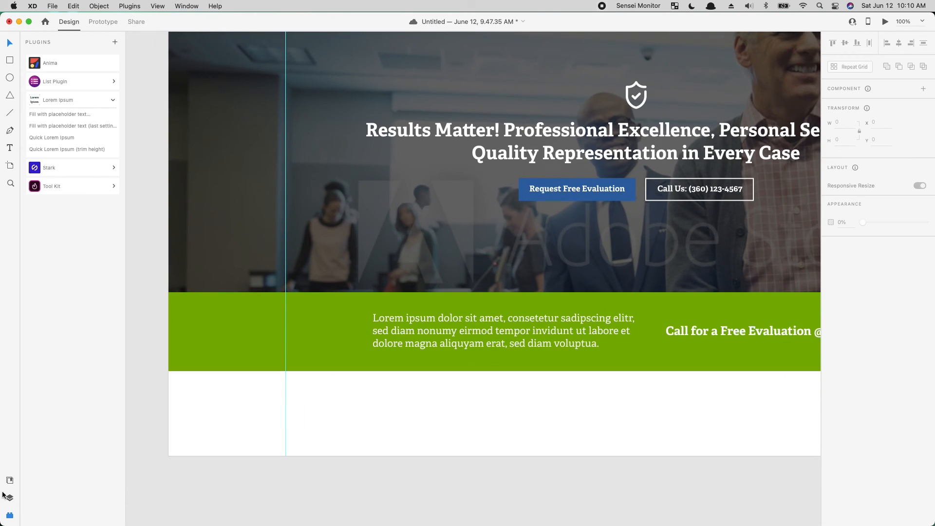
pyautogui.click(9, 482)
pyautogui.click(267, 338)
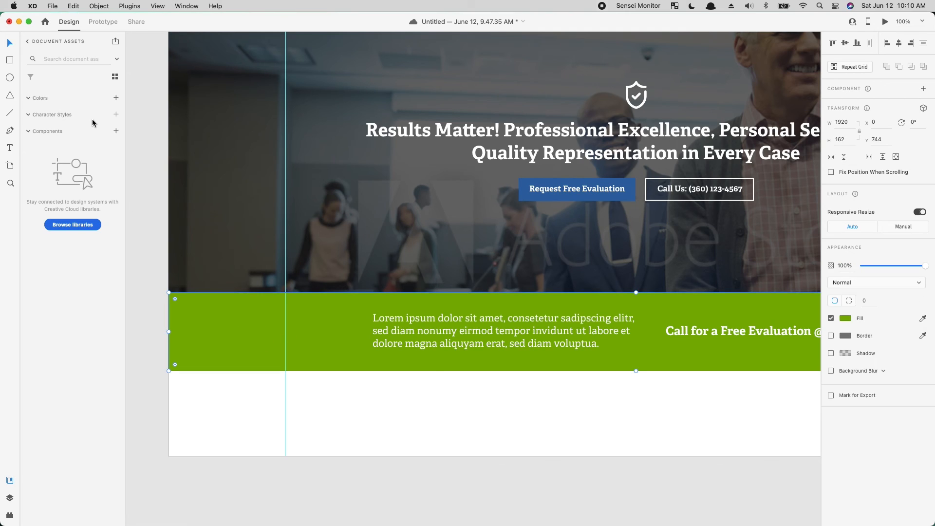
pyautogui.click(116, 98)
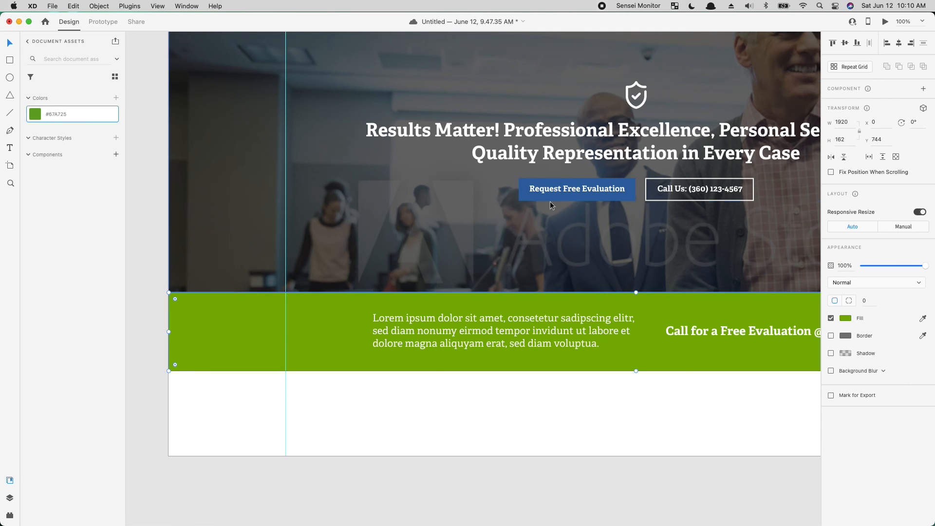
pyautogui.doubleClick(526, 195)
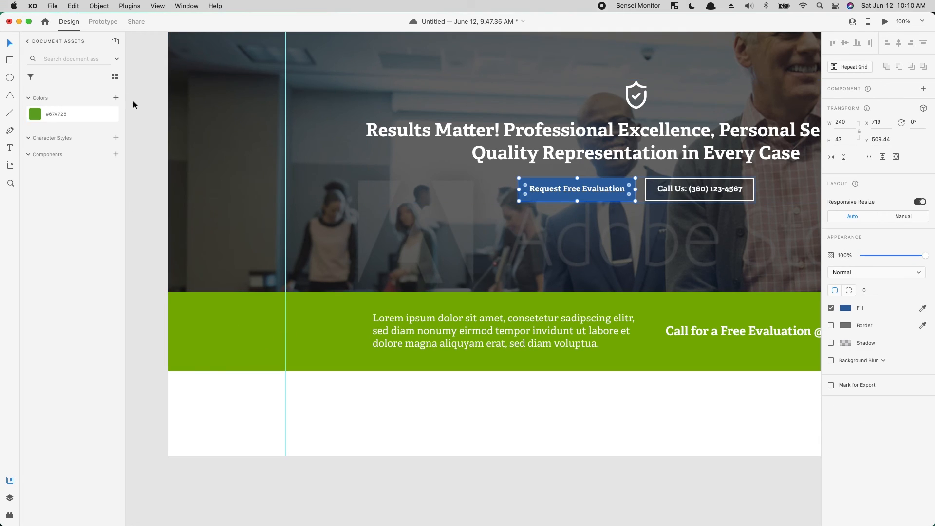
pyautogui.click(115, 98)
pyautogui.click(460, 405)
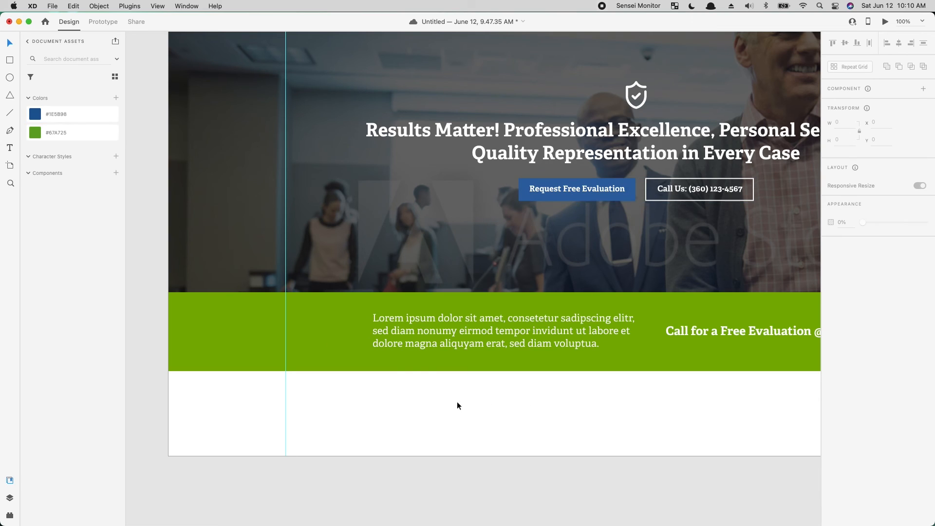
# - Fill the call-to-action band on the duplicated artboard with the saved blue #1E5B98
pyautogui.click(323, 347)
pyautogui.click(83, 115)
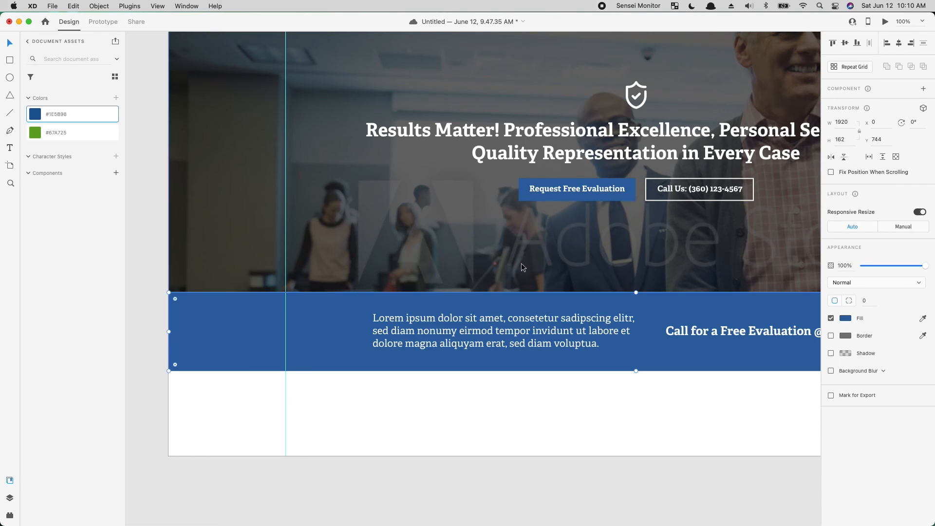
pyautogui.click(527, 182)
pyautogui.click(82, 131)
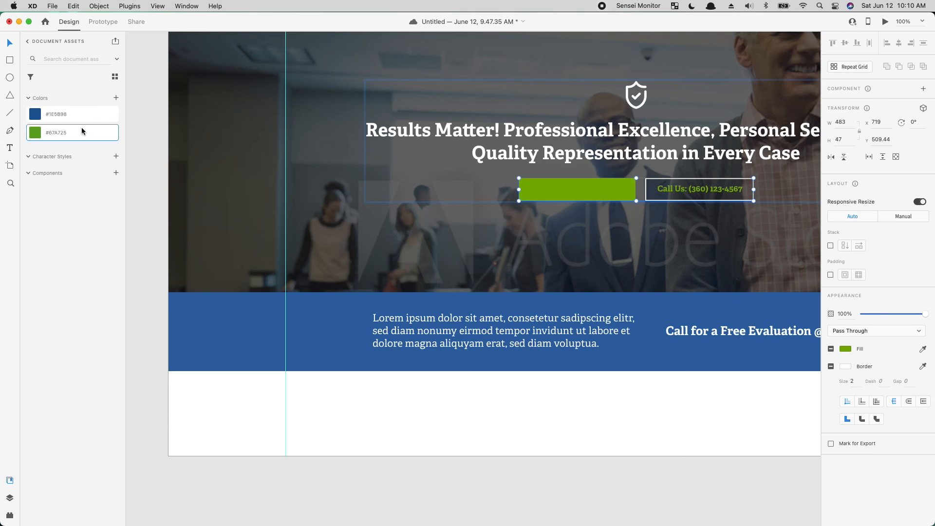
pyautogui.press('cmd+z')
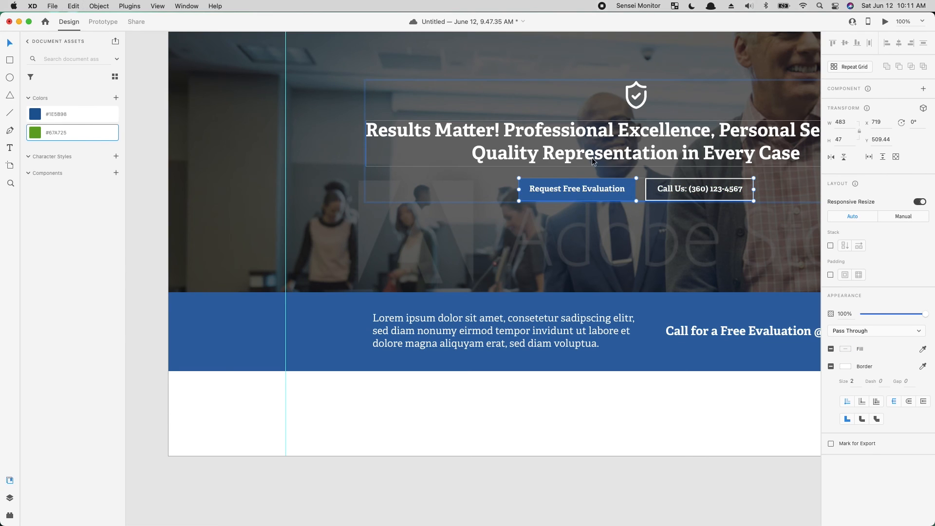
# - Fill only the background of the hero's Request Free Evaluation button with the saved green #67A725
pyautogui.doubleClick(526, 187)
pyautogui.click(34, 132)
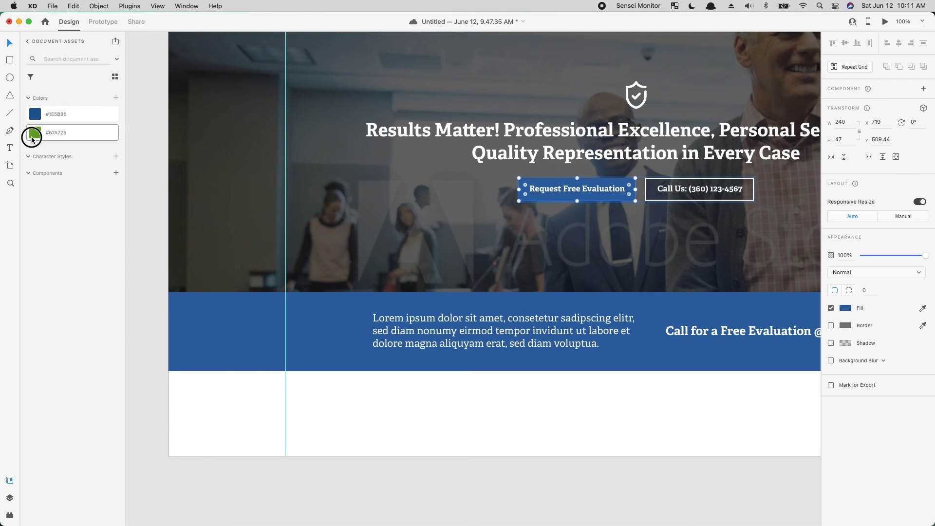
pyautogui.click(432, 466)
# - Hide the document assets and move the original homepage screenshot beside the duplicated artboard, aligned with its top edge at X 1966, Y 1273
pyautogui.press('space')
pyautogui.moveTo(616, 250); pyautogui.dragTo(480, 381)
pyautogui.press('cmd+minus')
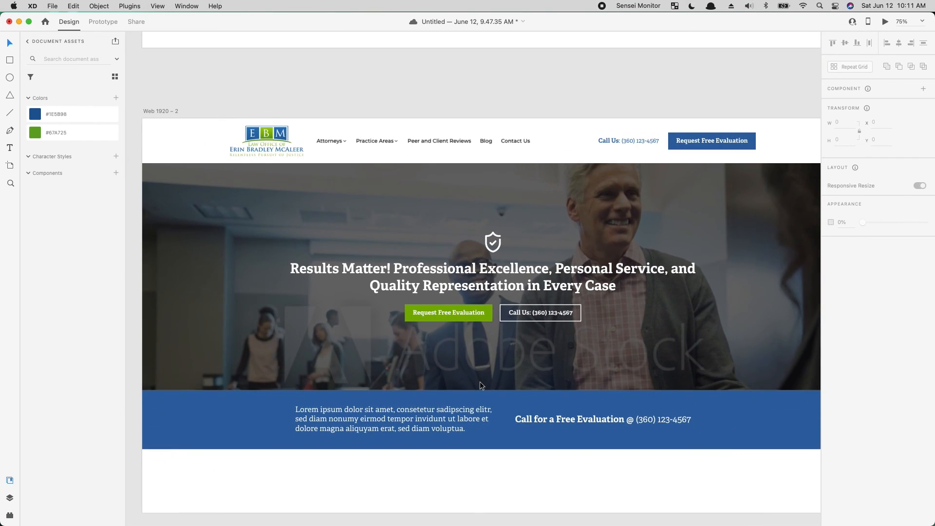
pyautogui.press('space')
pyautogui.moveTo(499, 282); pyautogui.dragTo(378, 284)
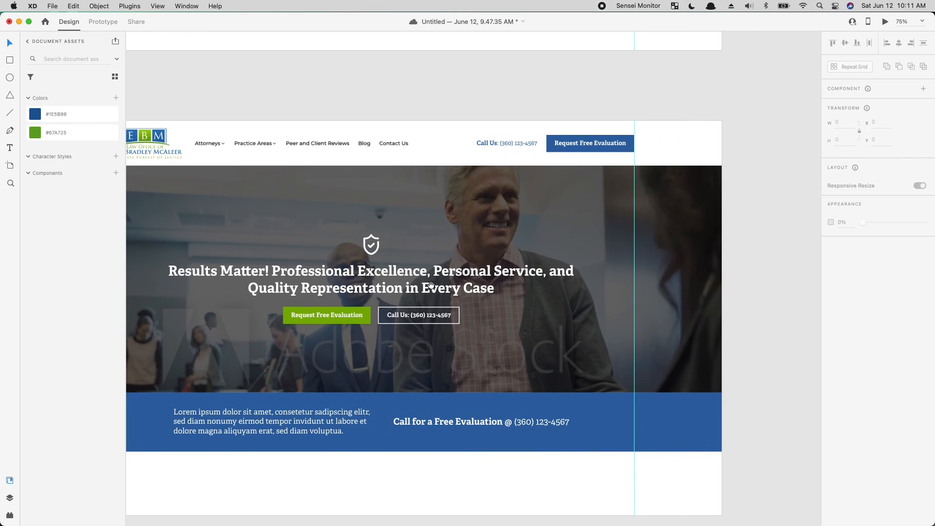
pyautogui.click(8, 482)
pyautogui.press('super+minus')
pyautogui.press('super+minus')
pyautogui.press('space')
pyautogui.moveTo(491, 376); pyautogui.dragTo(286, 350)
pyautogui.moveTo(525, 214); pyautogui.dragTo(361, 433)
# - Compare the original homepage's header, hero and call band with the recolored version, and save the document
pyautogui.press('super+equal')
pyautogui.press('super+equal')
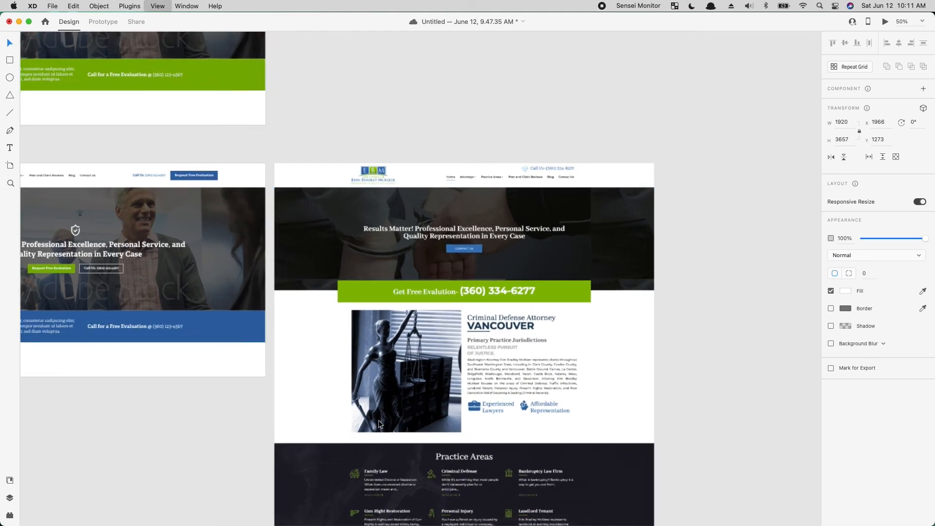
pyautogui.press('space')
pyautogui.moveTo(620, 372); pyautogui.dragTo(529, 365)
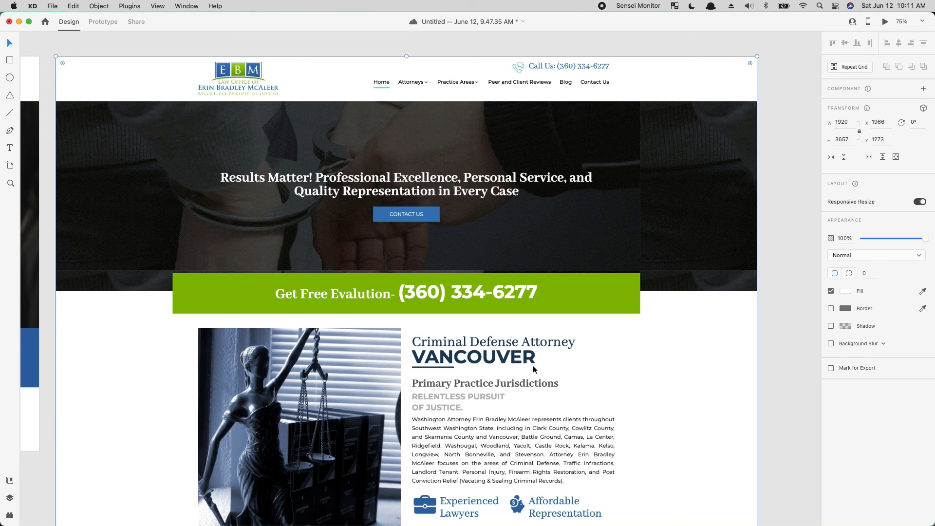
pyautogui.click(788, 377)
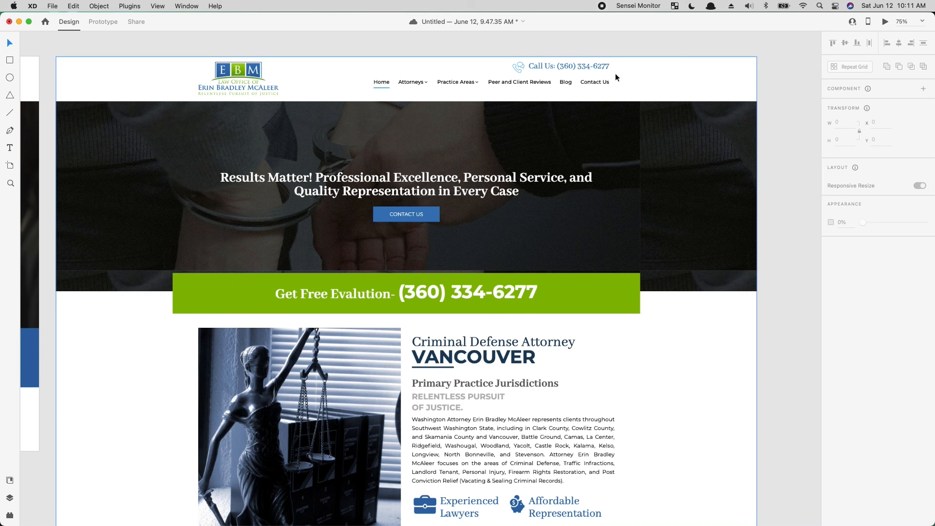
pyautogui.moveTo(288, 292); pyautogui.dragTo(703, 266)
pyautogui.moveTo(362, 269); pyautogui.dragTo(658, 345)
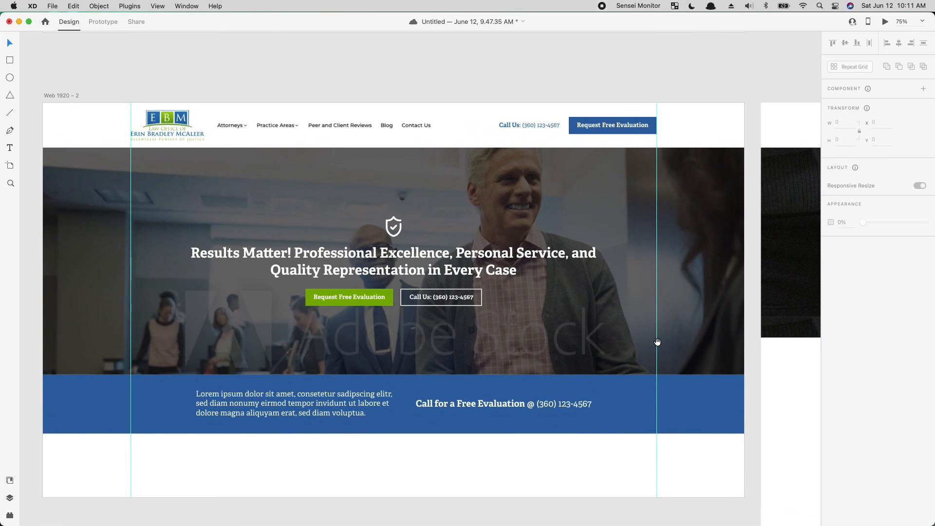
pyautogui.press('super+s')
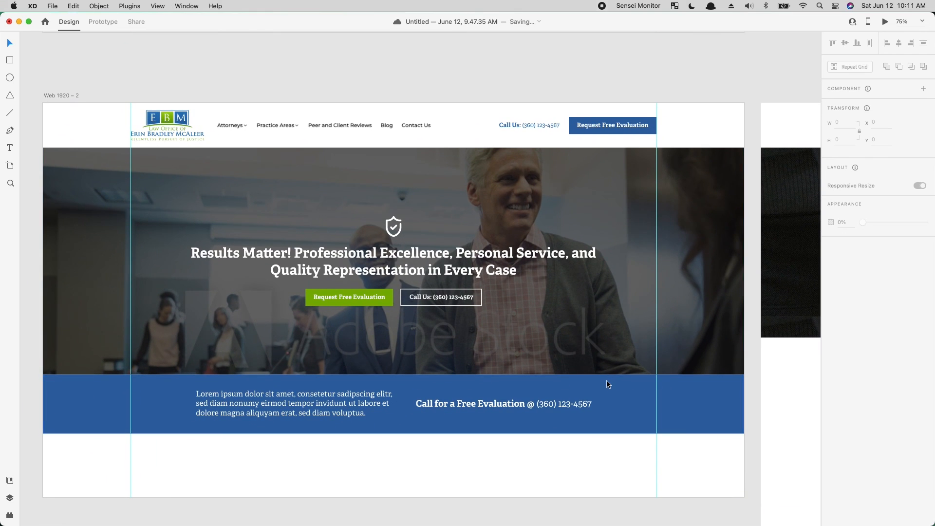
# - Review the recolored version's icon, hero overlay and evaluation buttons against the original homepage
pyautogui.moveTo(776, 344); pyautogui.dragTo(286, 302)
pyautogui.moveTo(558, 300); pyautogui.dragTo(374, 348)
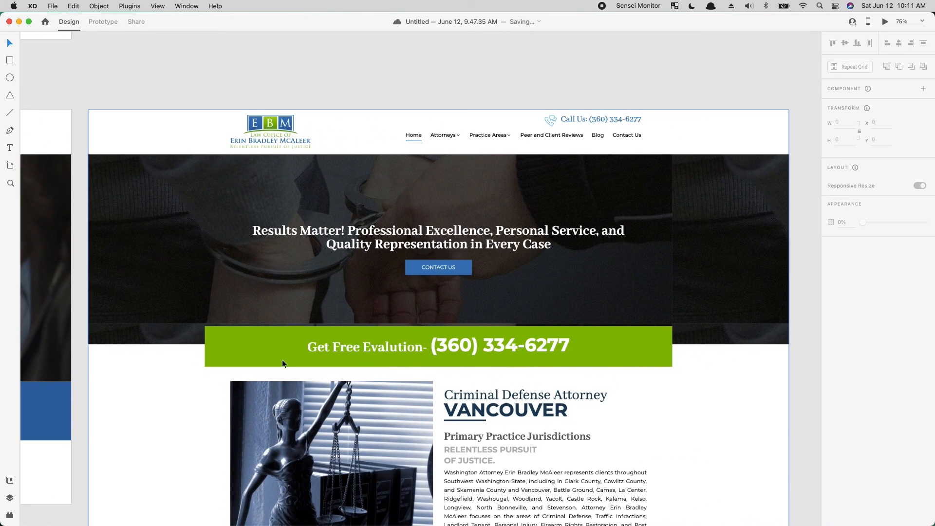
pyautogui.moveTo(313, 343); pyautogui.dragTo(703, 338)
pyautogui.moveTo(453, 338); pyautogui.dragTo(663, 335)
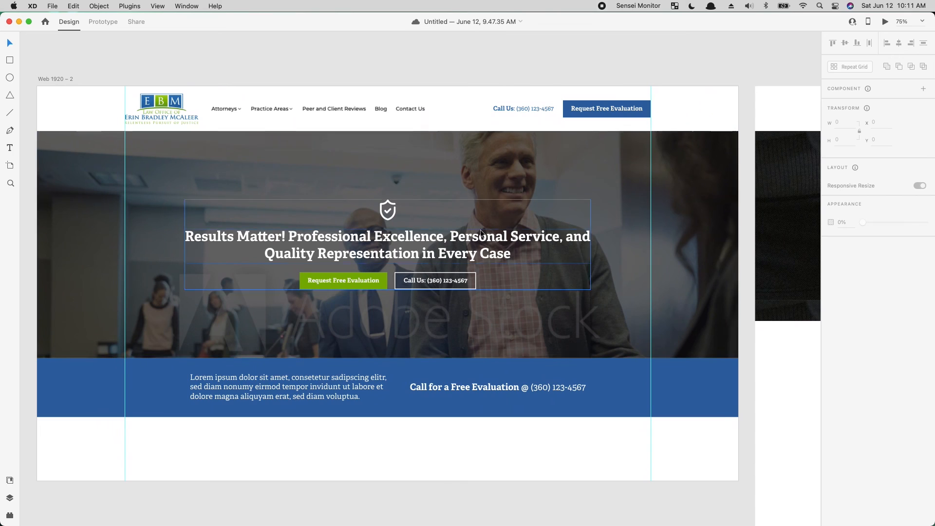
pyautogui.click(384, 216)
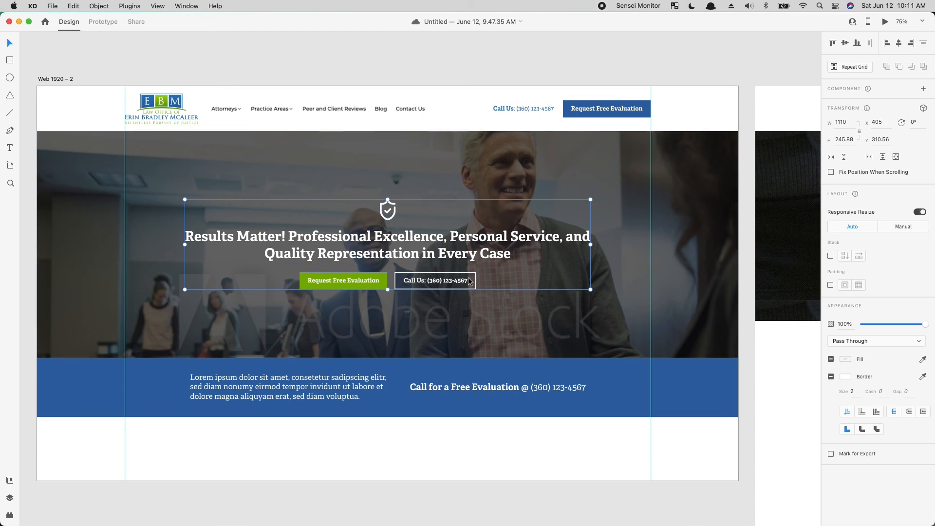
pyautogui.click(413, 332)
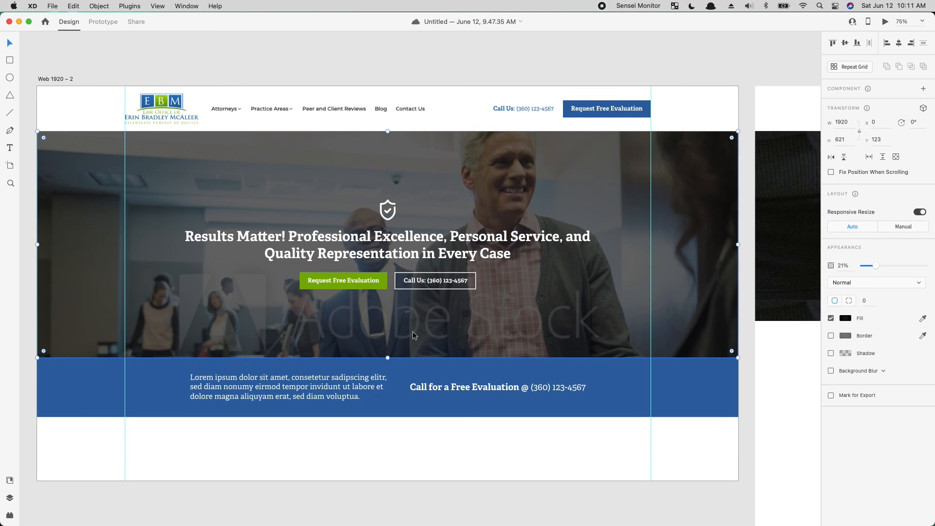
pyautogui.click(583, 110)
pyautogui.click(367, 286)
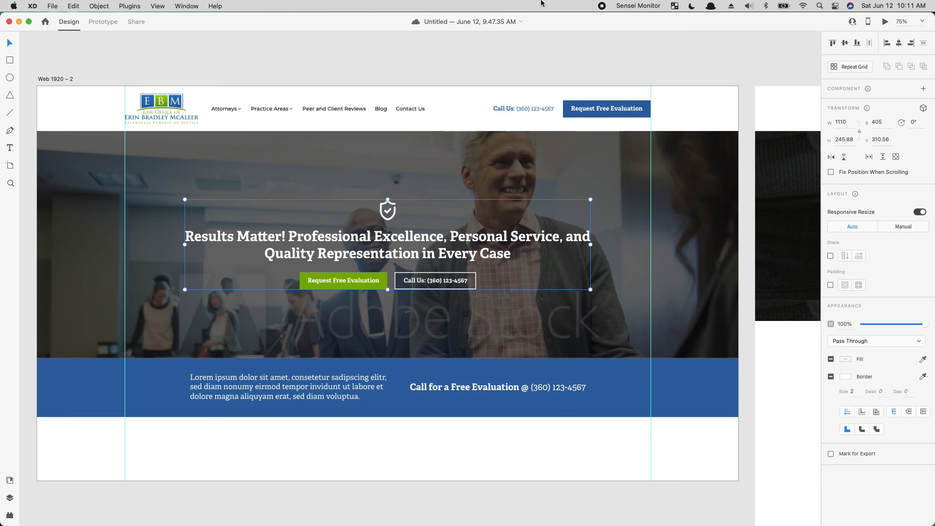
pyautogui.click(478, 53)
# - Compare the button and band colors of the first artboard with those of the duplicated artboard
pyautogui.scroll(10, 514, 181)
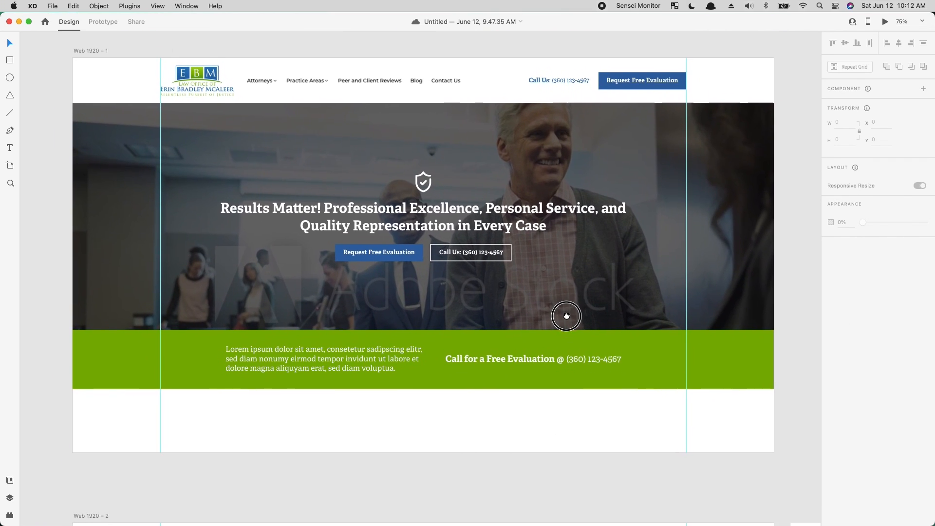
pyautogui.scroll(-3, 538, 393)
pyautogui.scroll(-3, 519, 274)
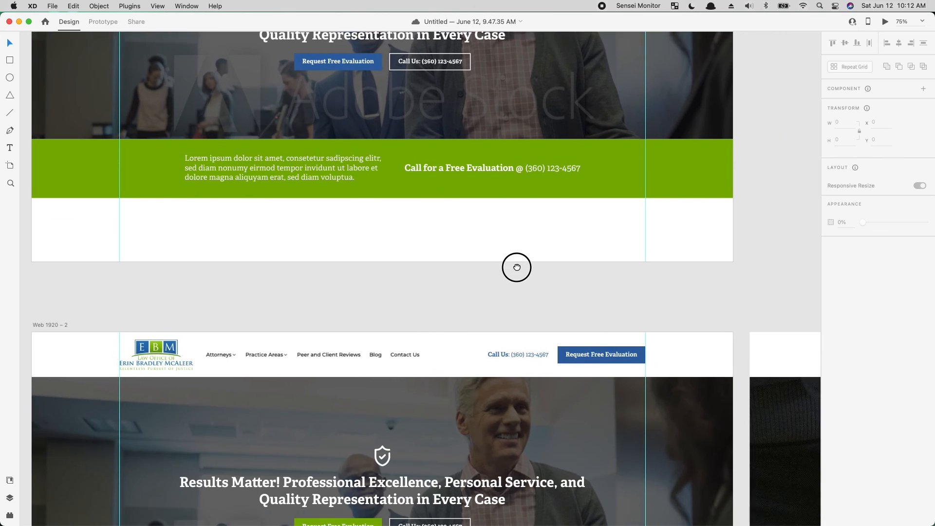
pyautogui.scroll(3, 451, 289)
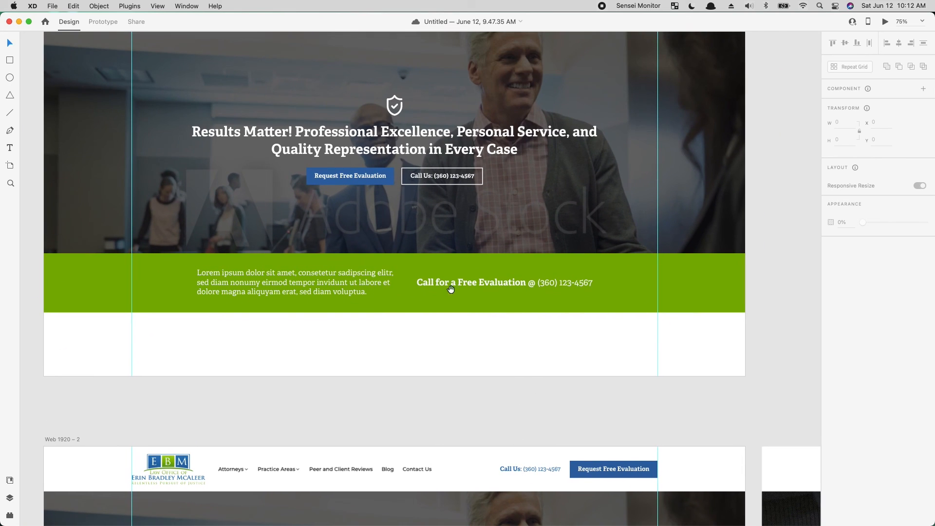
pyautogui.doubleClick(311, 182)
pyautogui.click(385, 432)
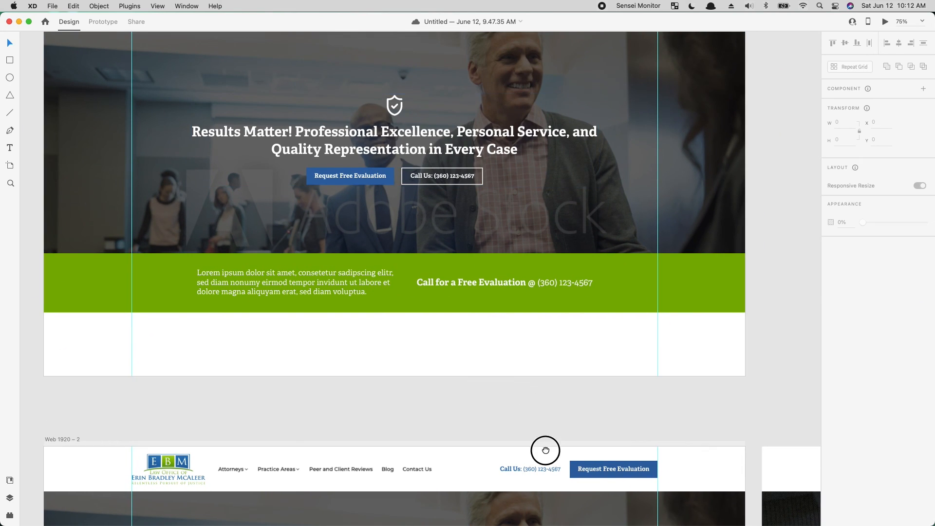
pyautogui.moveTo(545, 448); pyautogui.dragTo(512, 188)
pyautogui.scroll(-3, 509, 222)
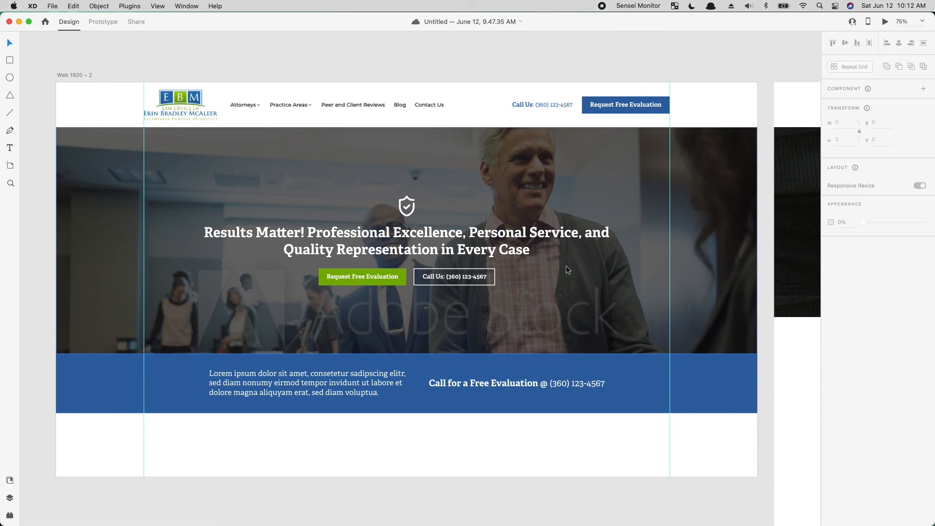